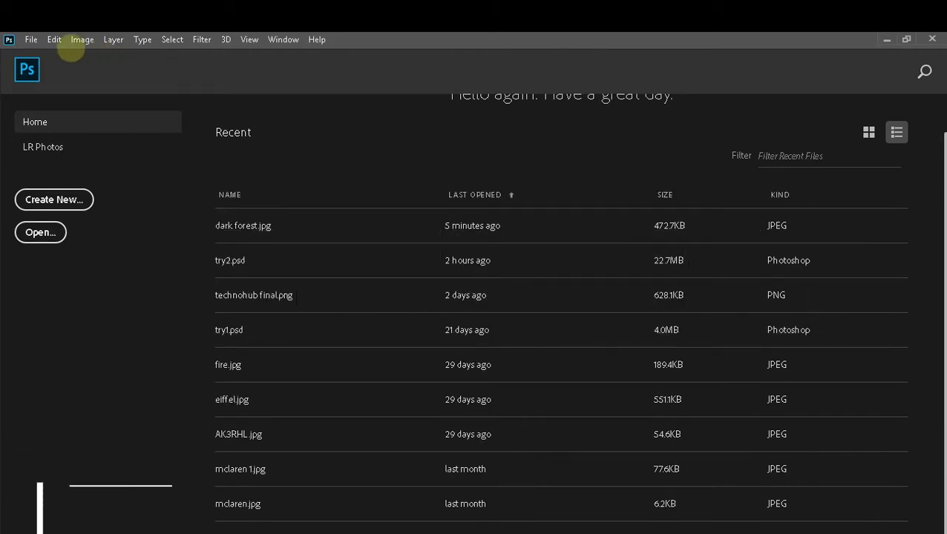
- Create a new 3000 x 2000 px document at 72 ppi in 16-bit RGB with a black background
click(31, 39)
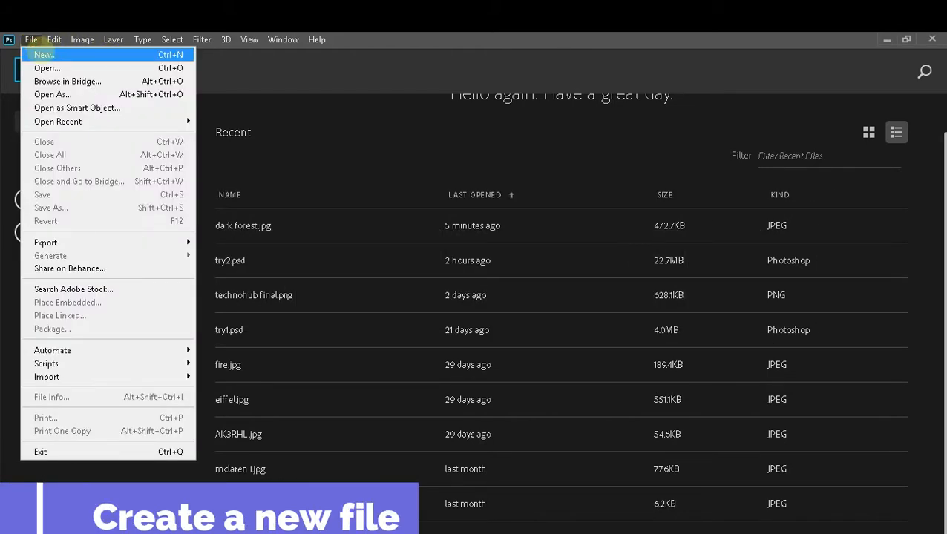
click(45, 54)
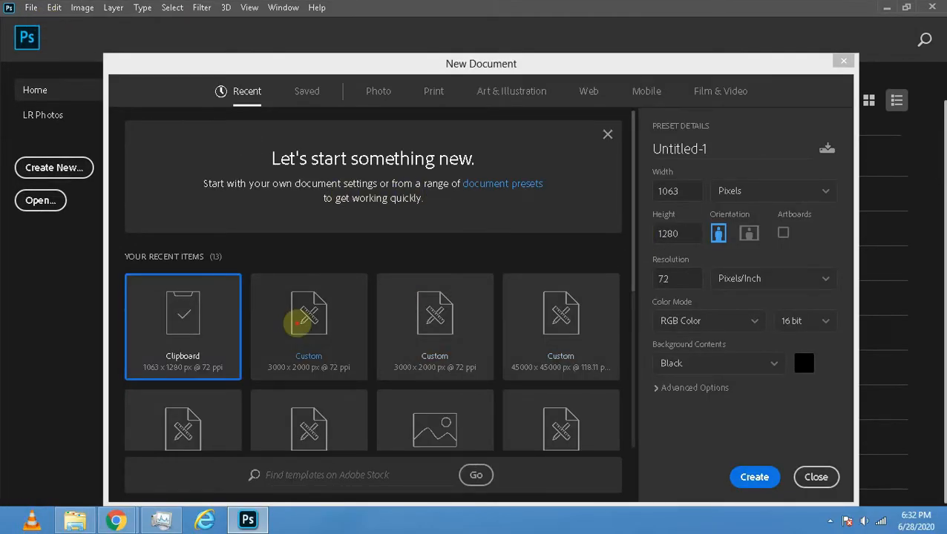
click(296, 322)
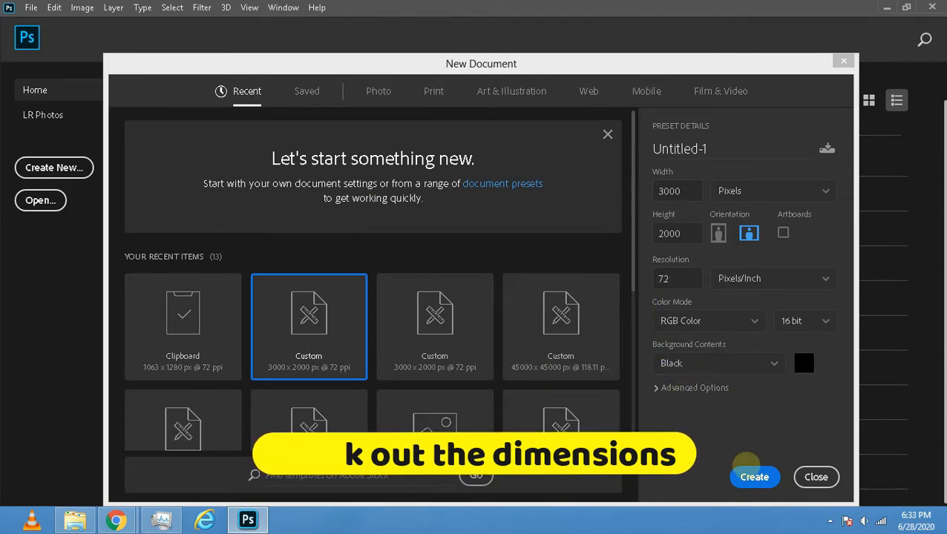
click(749, 476)
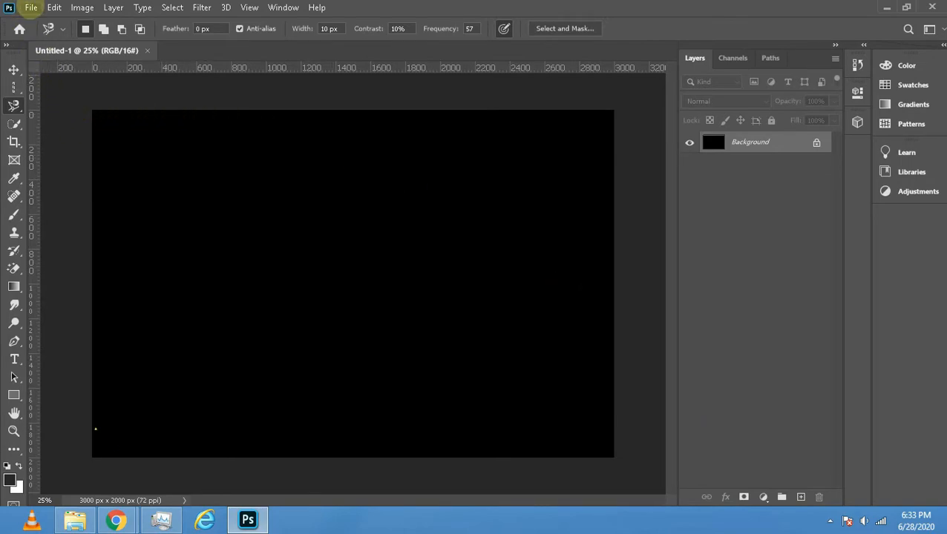
- Open the dark forest image from the youtube 1 folder
click(31, 7)
click(37, 33)
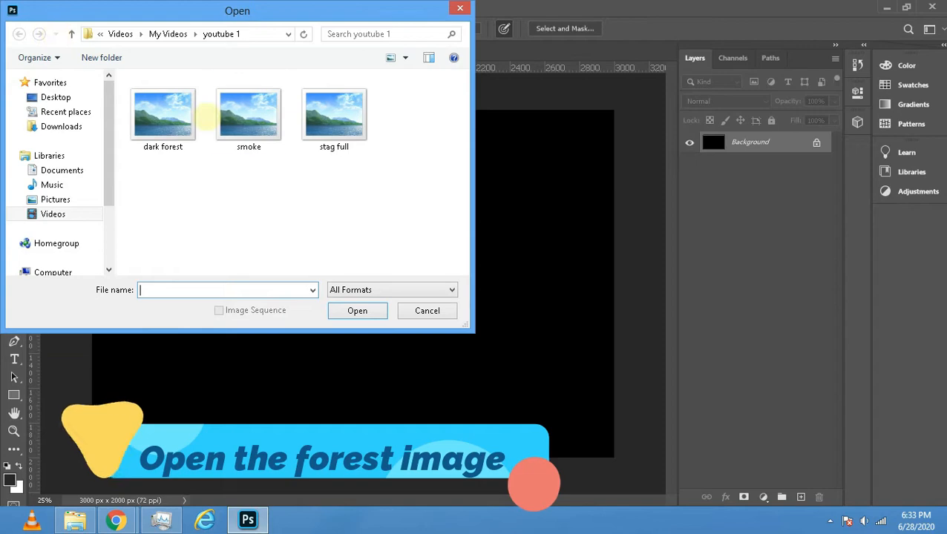
click(163, 115)
click(354, 308)
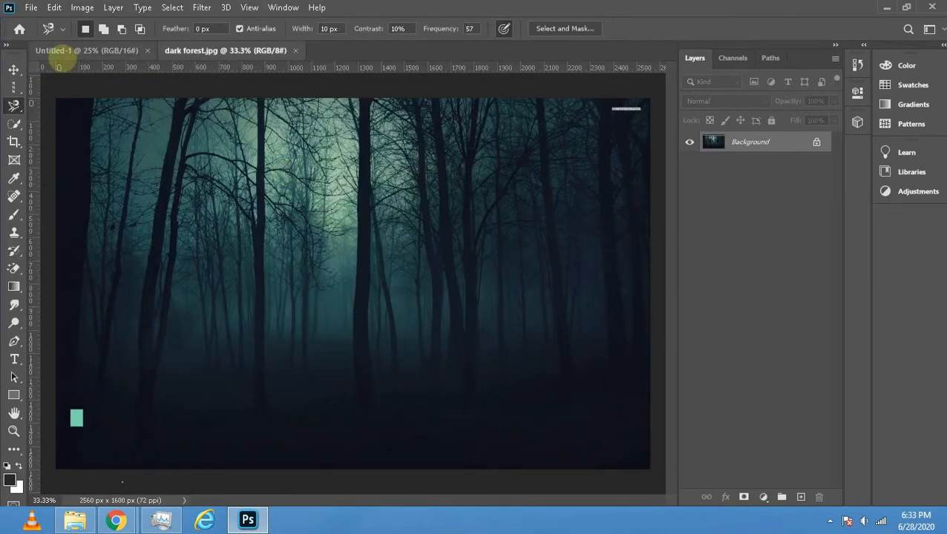
- Place the stag full image as embedded in the forest document and enlarge it proportionally to about 196%
click(31, 7)
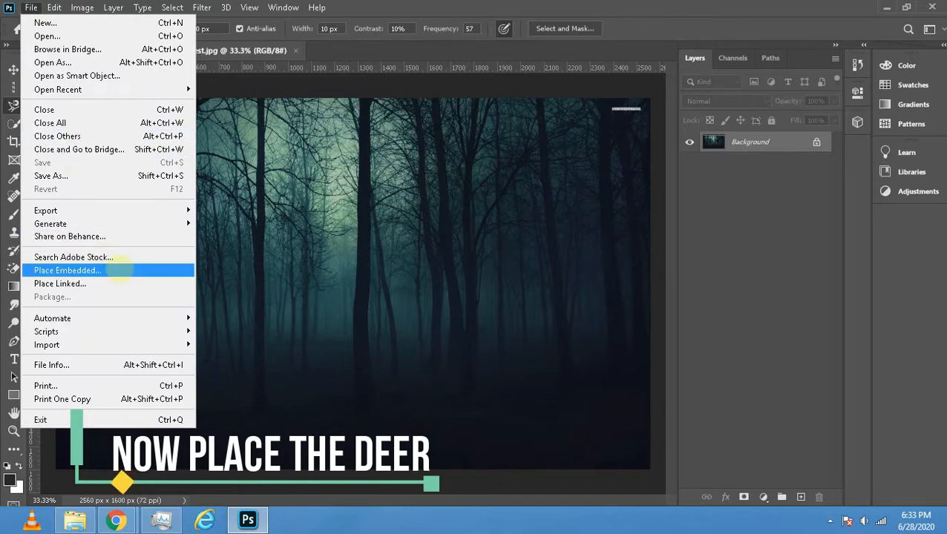
click(118, 270)
click(313, 115)
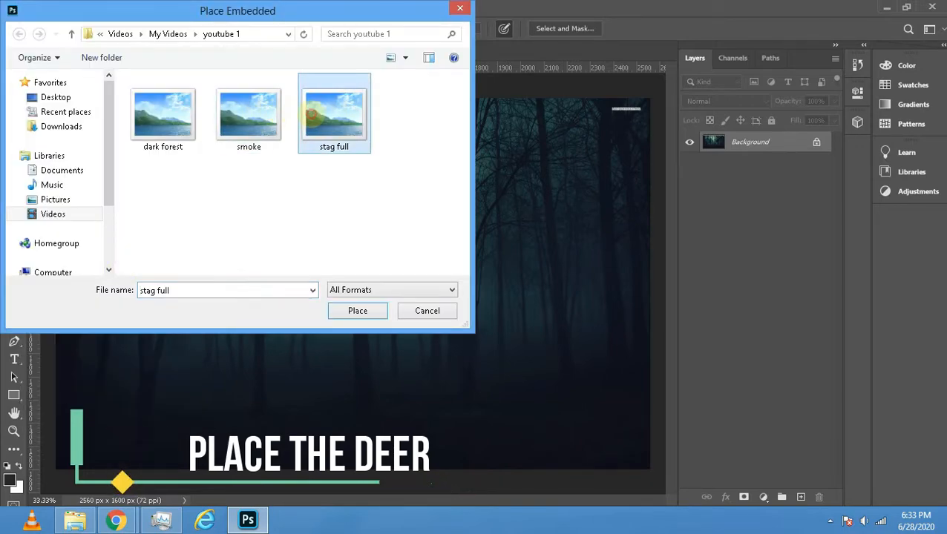
click(377, 312)
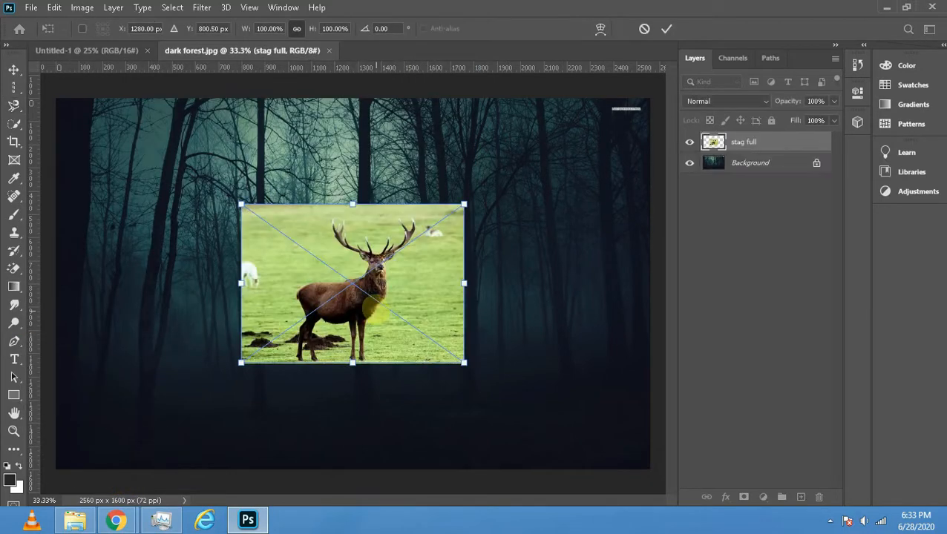
drag(241, 204, 132, 126)
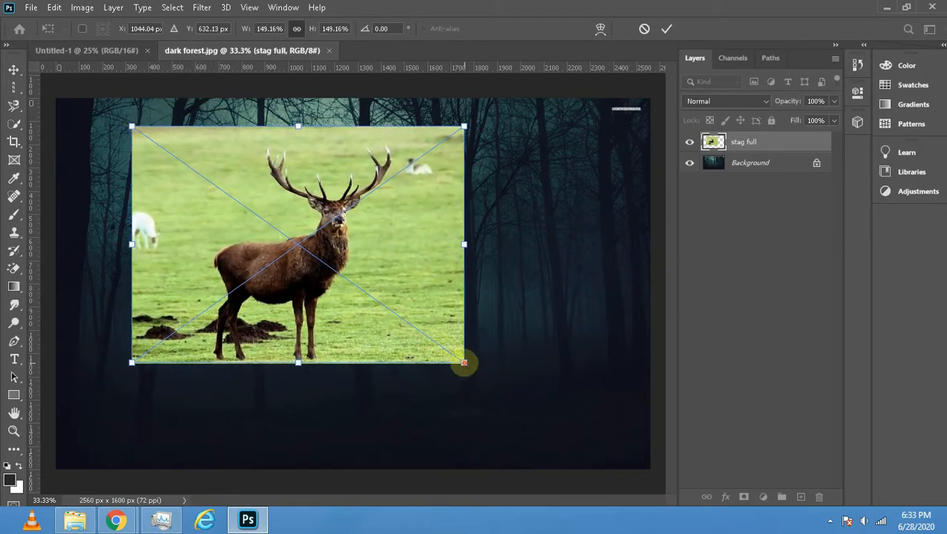
drag(464, 363, 570, 437)
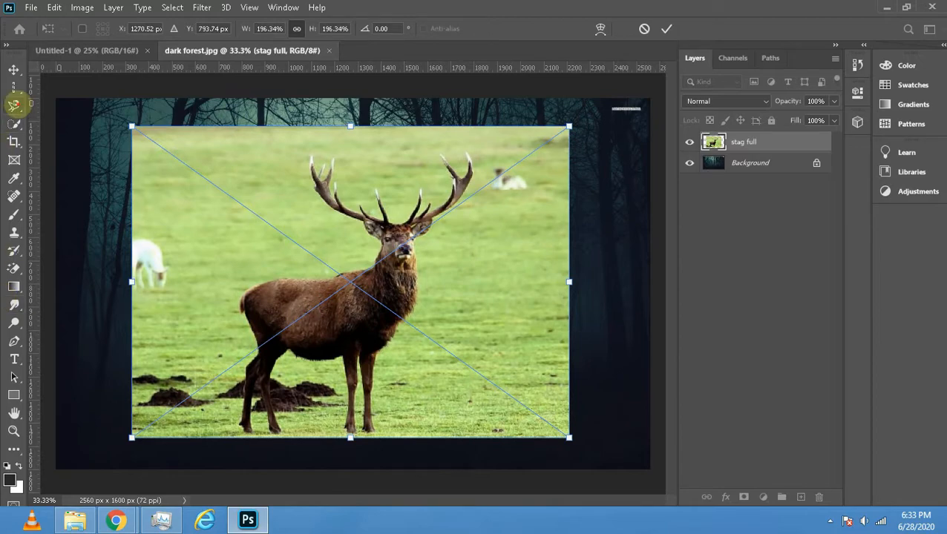
- Trace a closed selection around the whole stag, including antlers and legs, with the Magnetic Lasso tool
click(14, 105)
right_click(16, 104)
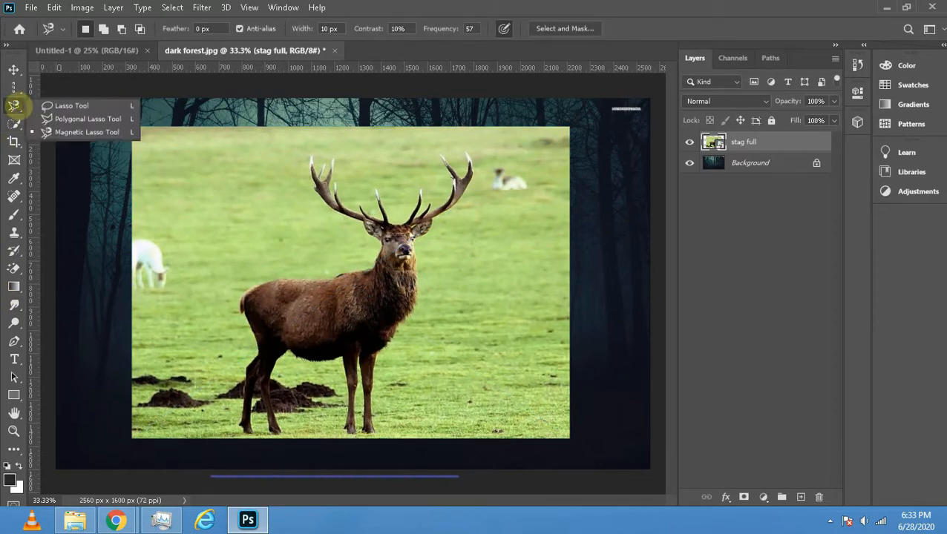
click(47, 127)
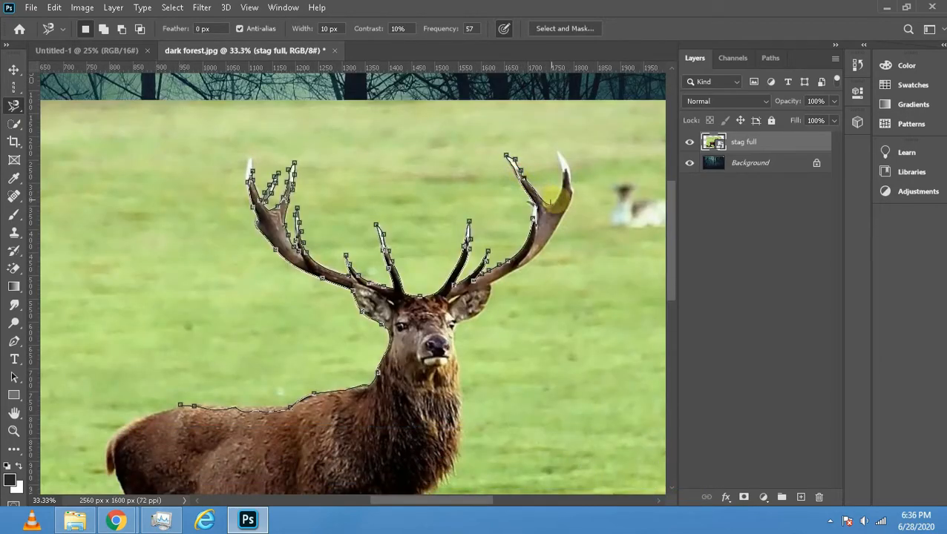
click(557, 146)
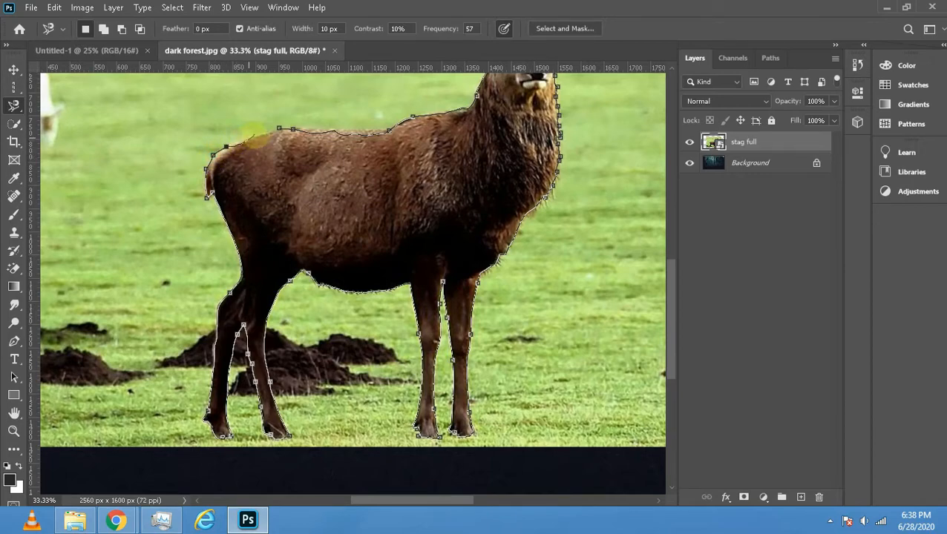
click(279, 128)
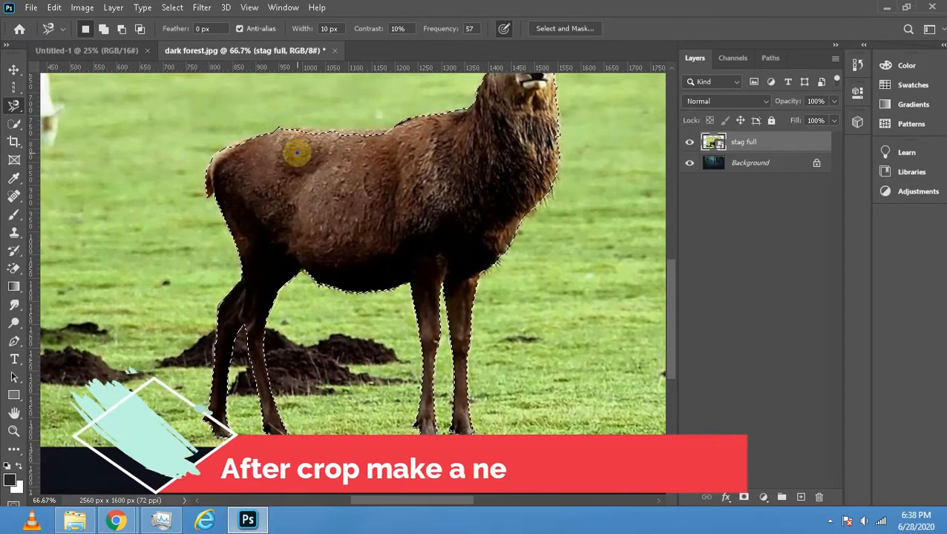
- Copy the selected stag to a new layer and delete the original stag full layer
right_click(297, 154)
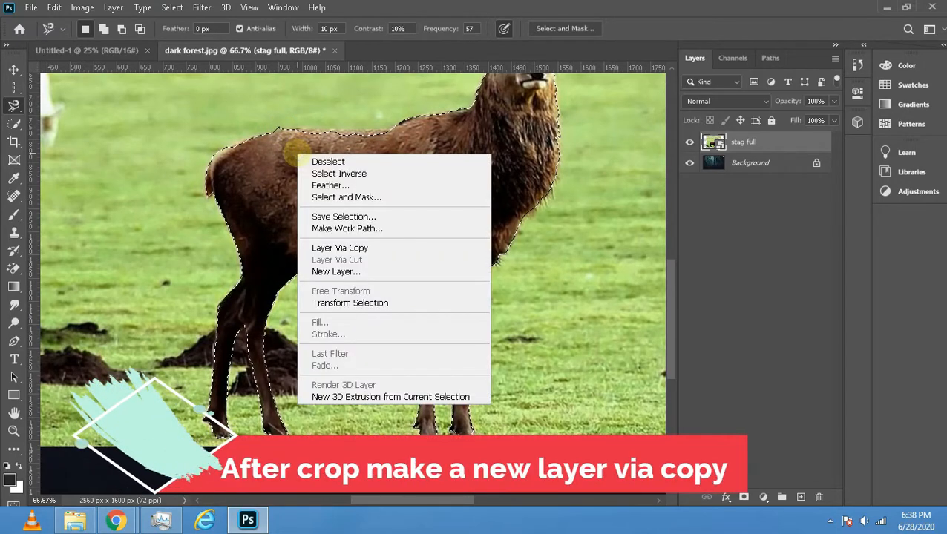
click(358, 248)
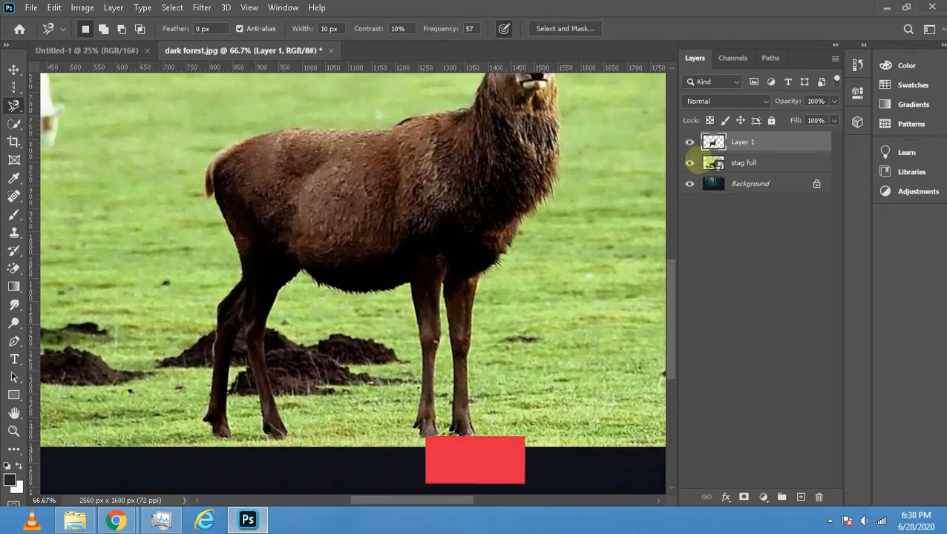
click(739, 164)
key(Delete)
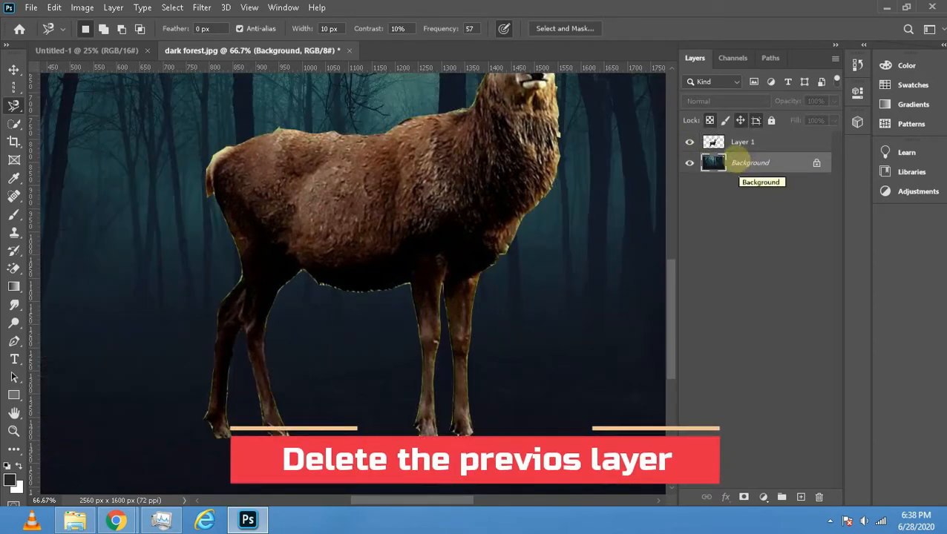
- Scale the cut-out stag on Layer 1 to about 76% and position it just right of the forest's centre
click(712, 142)
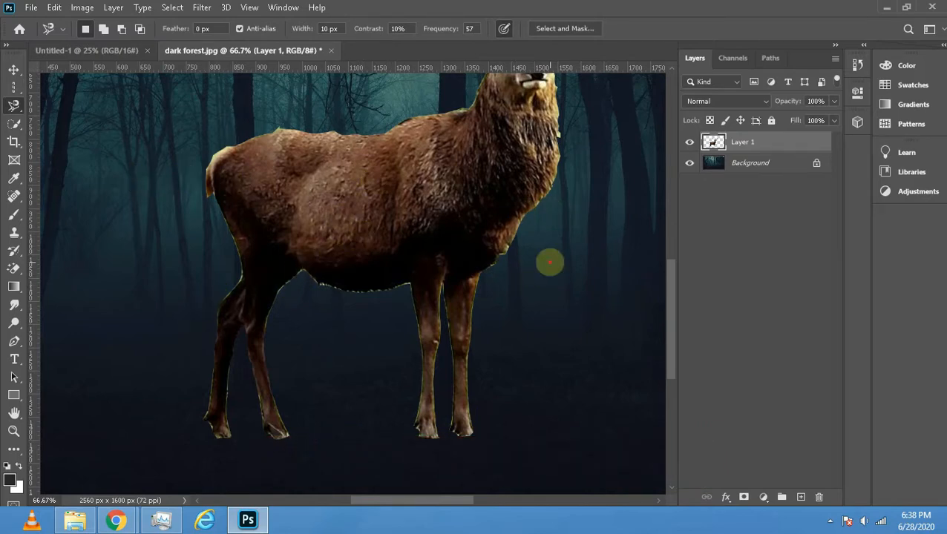
click(14, 413)
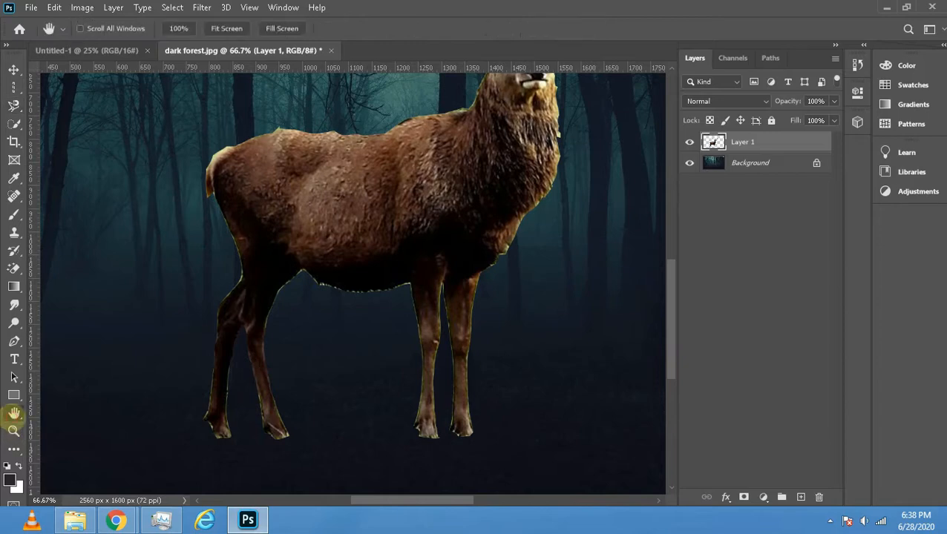
click(13, 430)
alt+click(174, 371)
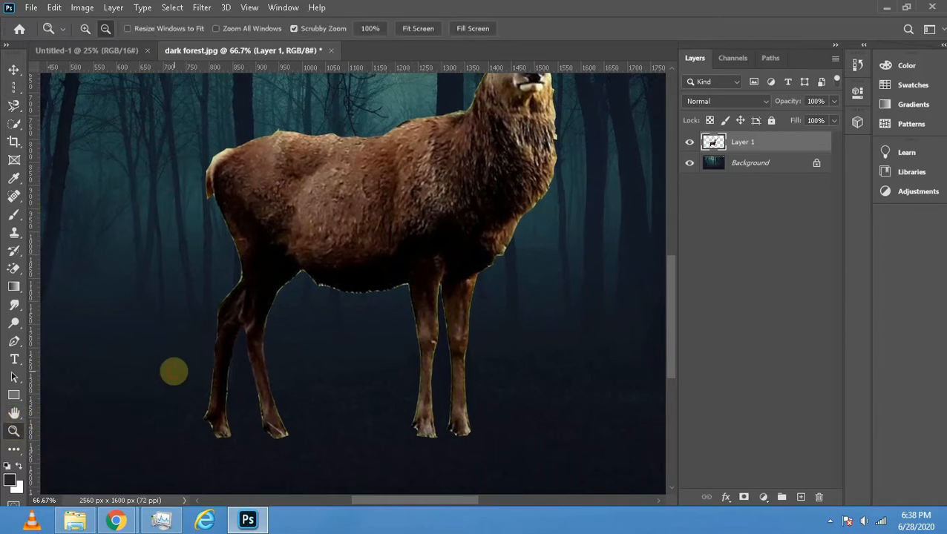
alt+click(174, 371)
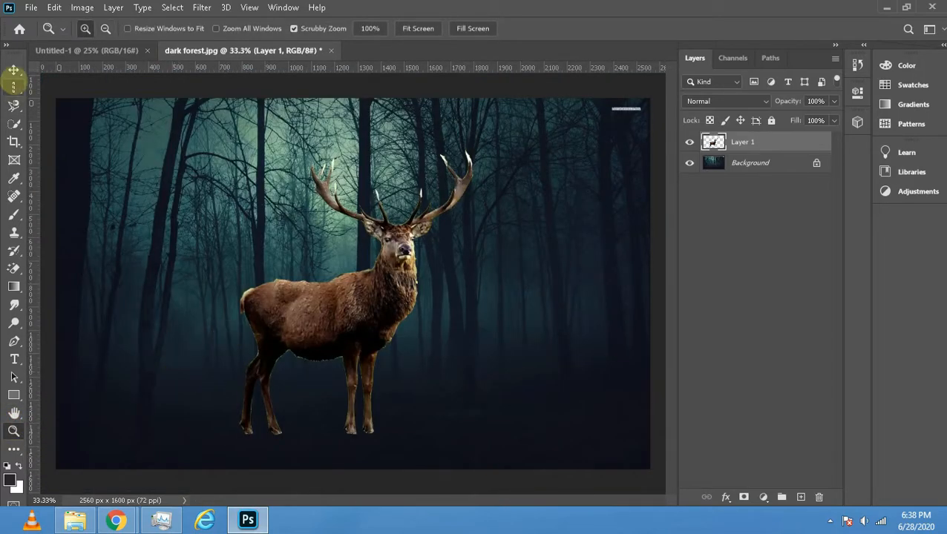
click(13, 69)
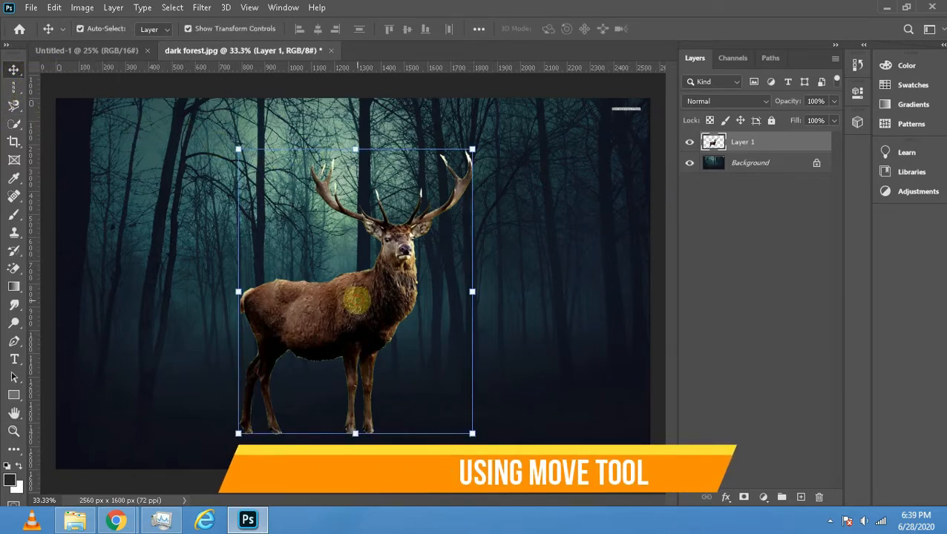
drag(371, 295, 468, 269)
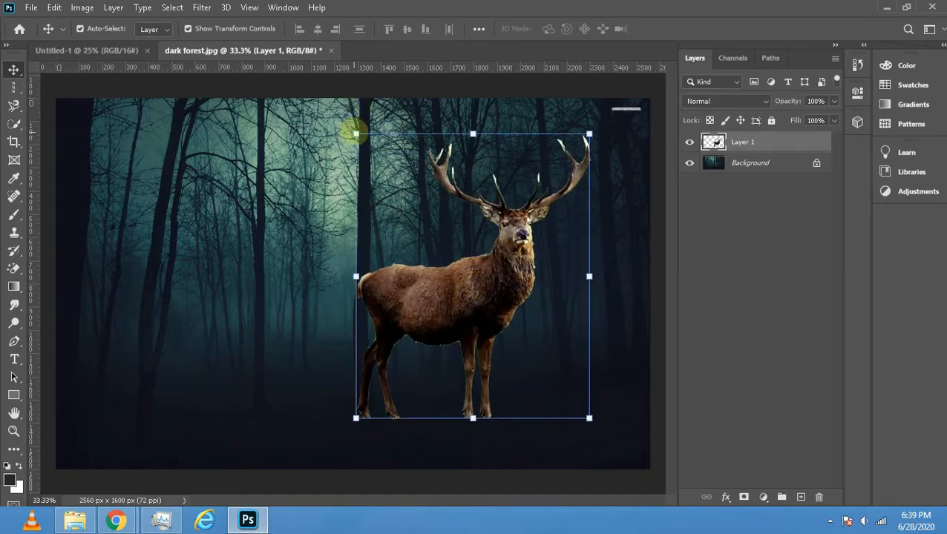
drag(356, 133, 407, 209)
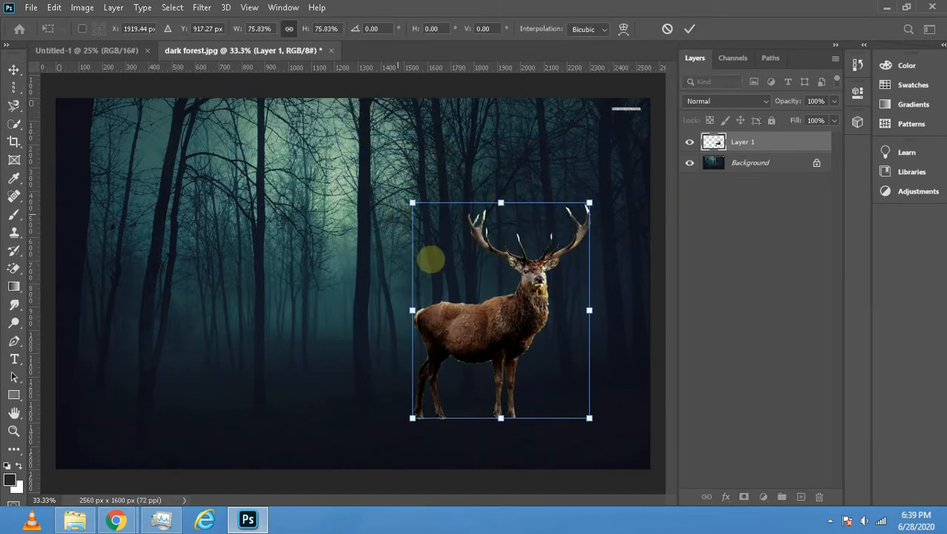
drag(462, 328, 415, 308)
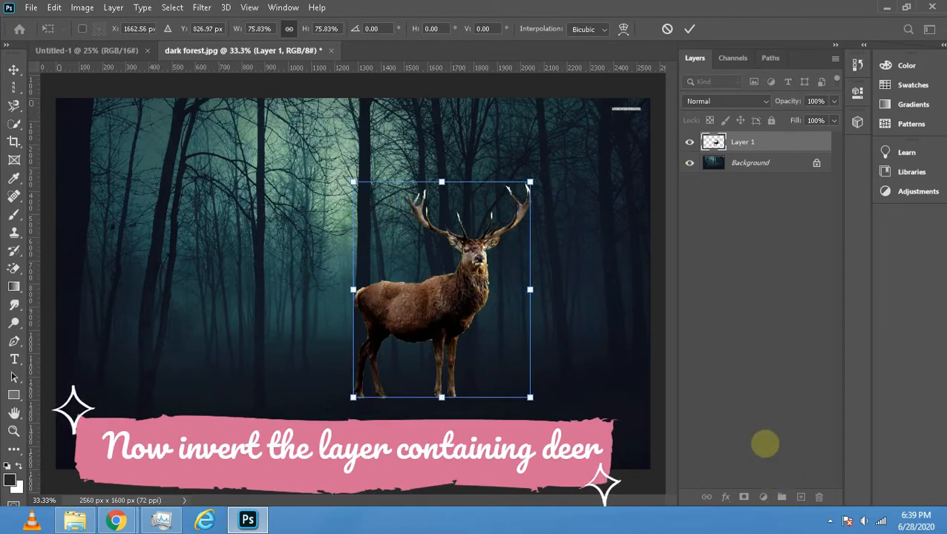
key(Return)
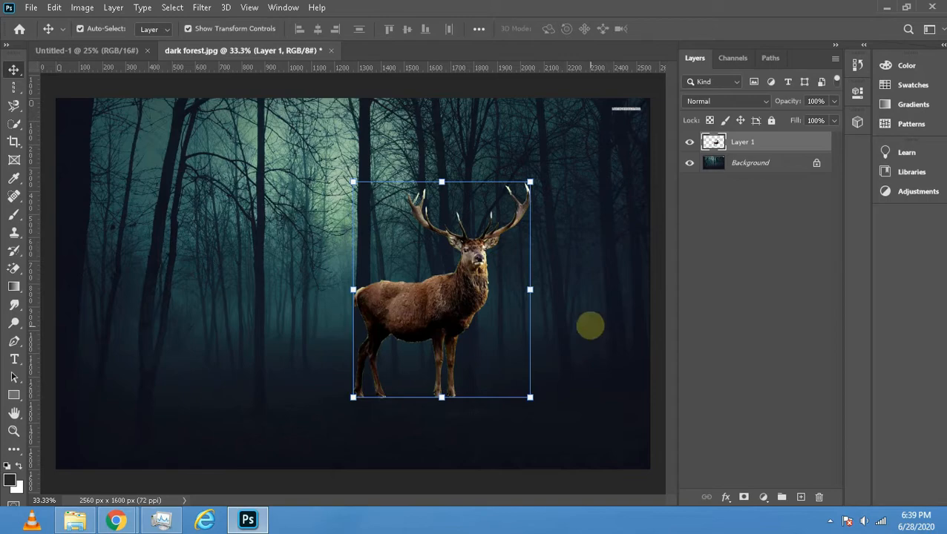
click(578, 289)
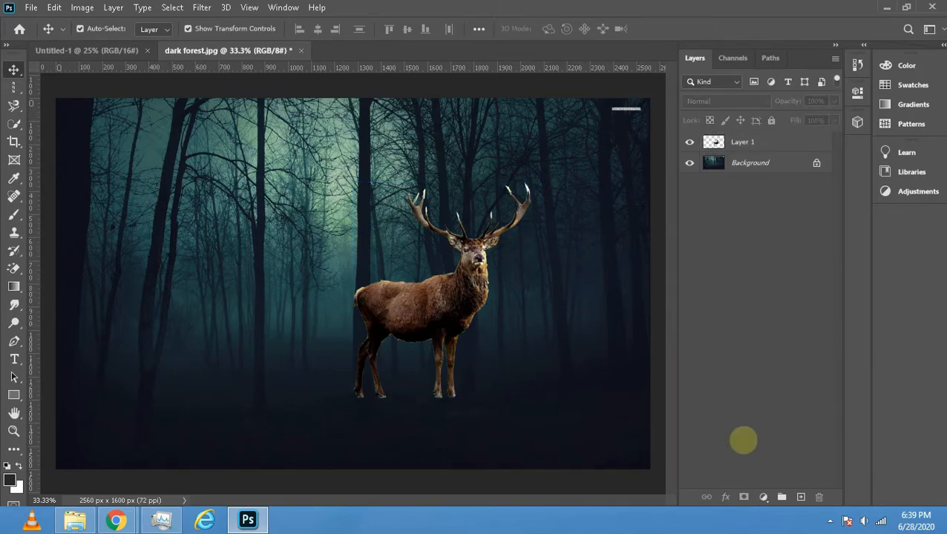
- Add an Invert adjustment layer clipped to the stag layer so it affects only the stag
click(763, 497)
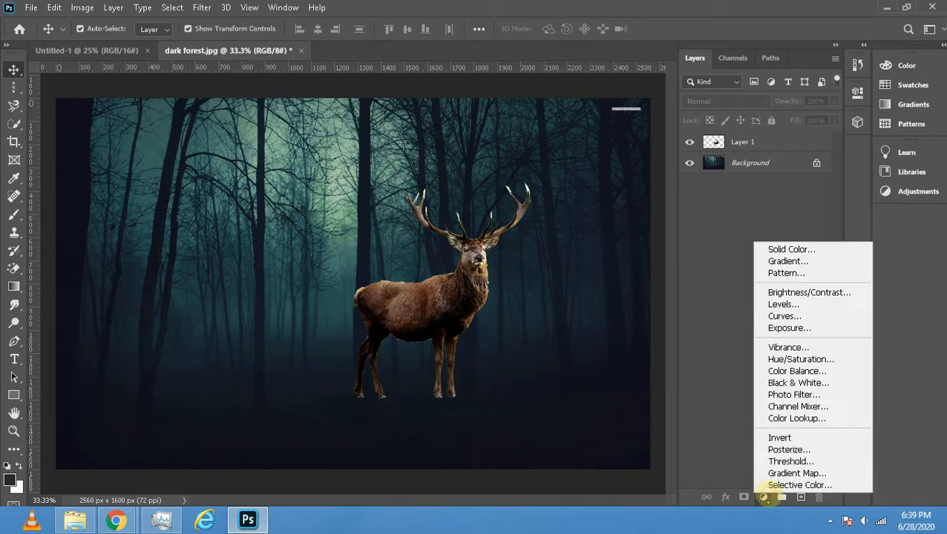
click(769, 439)
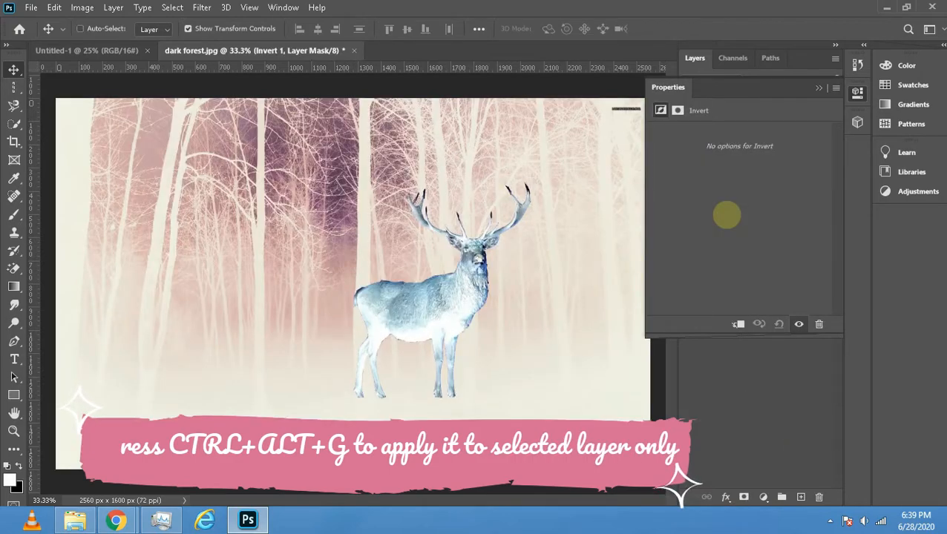
key(ctrl+alt+g)
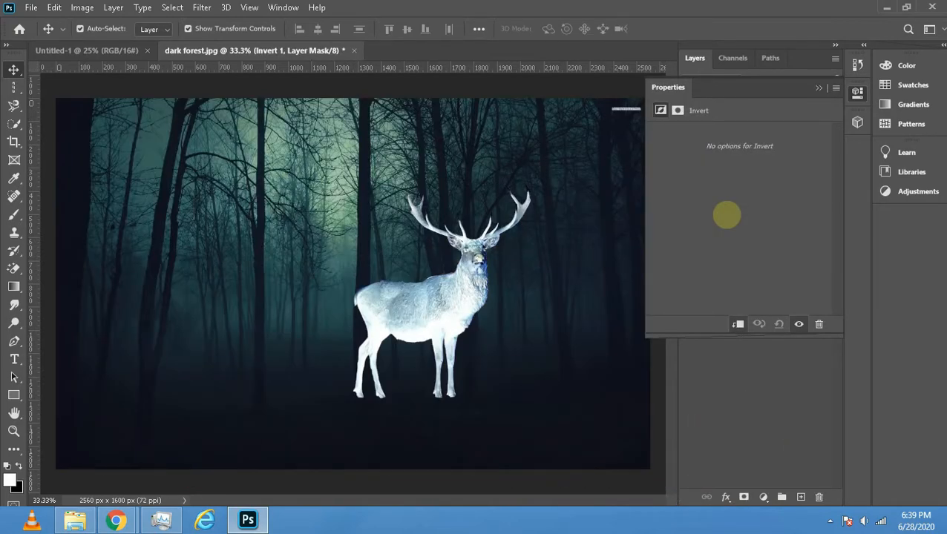
click(819, 87)
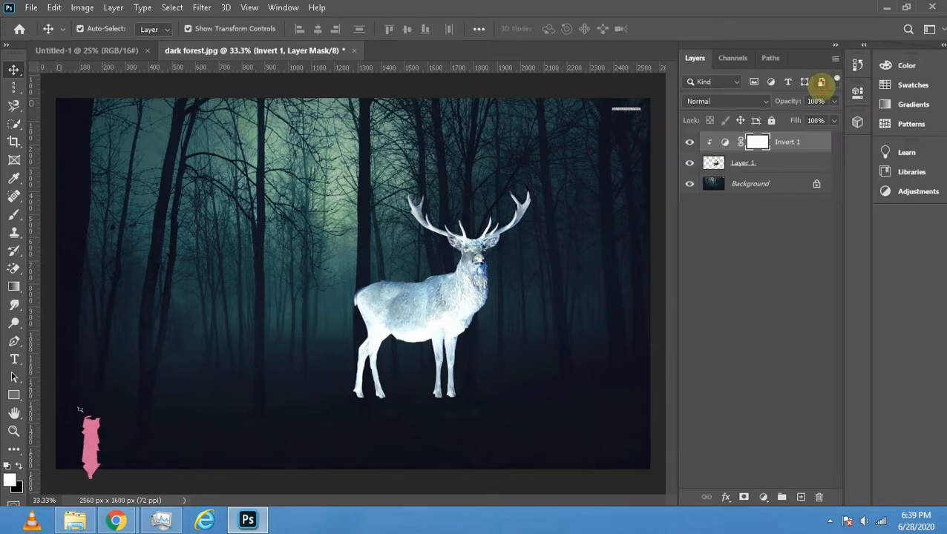
- Add a Black & White adjustment layer with the Default preset above the Invert layer, clipped to the stag
click(763, 496)
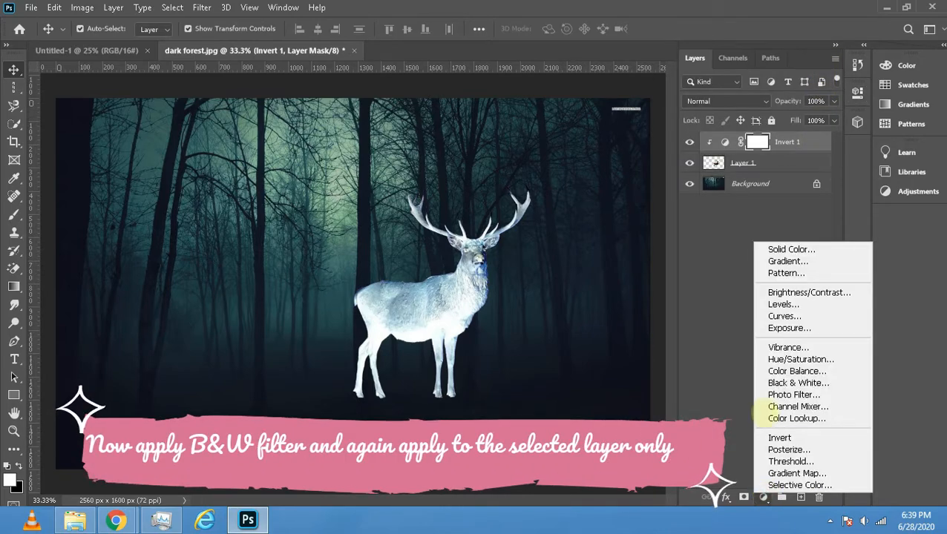
click(770, 383)
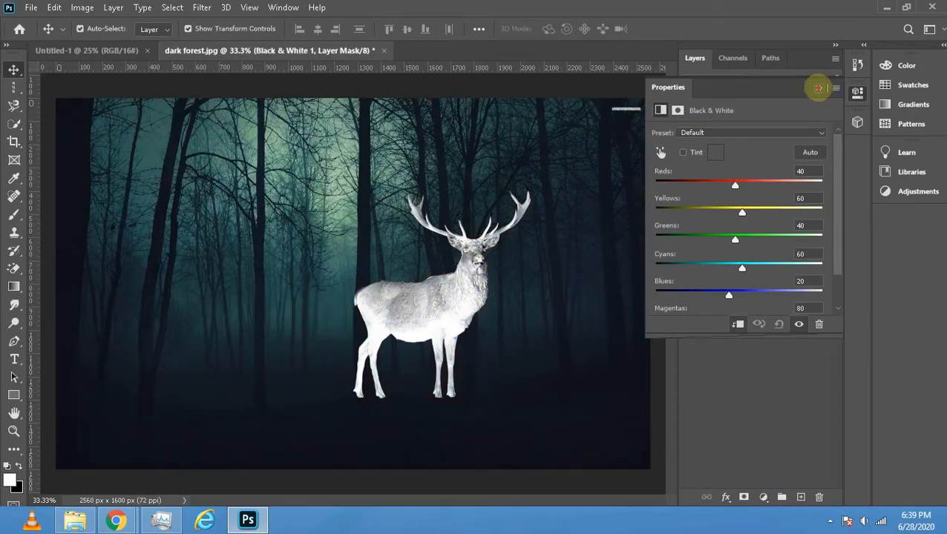
click(818, 88)
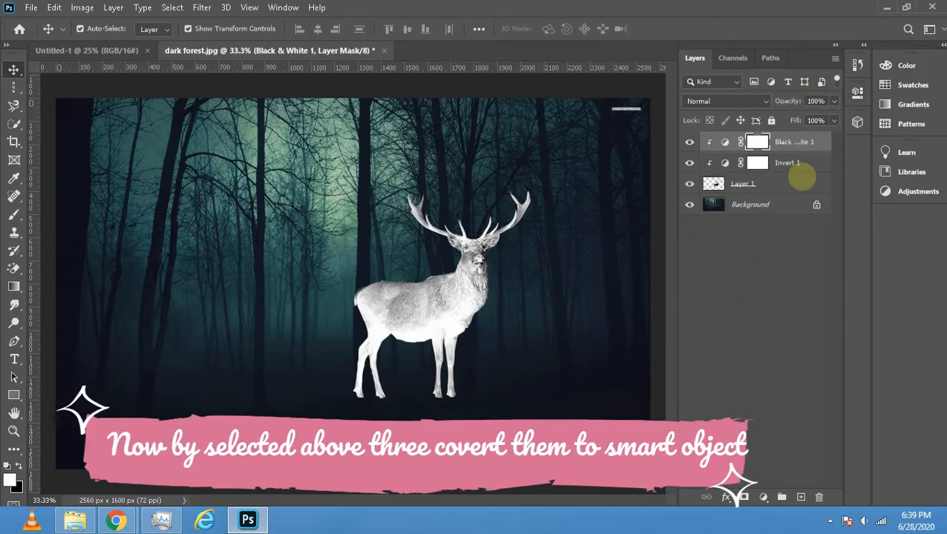
- Convert Layer 1 and its clipped Invert and Black & White adjustment layers together into one smart object
shift+click(802, 178)
right_click(798, 152)
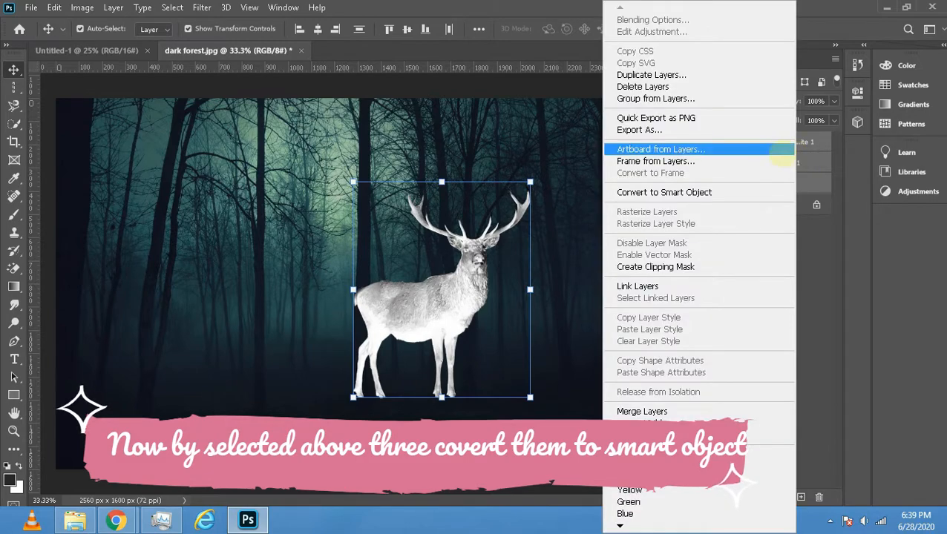
click(722, 191)
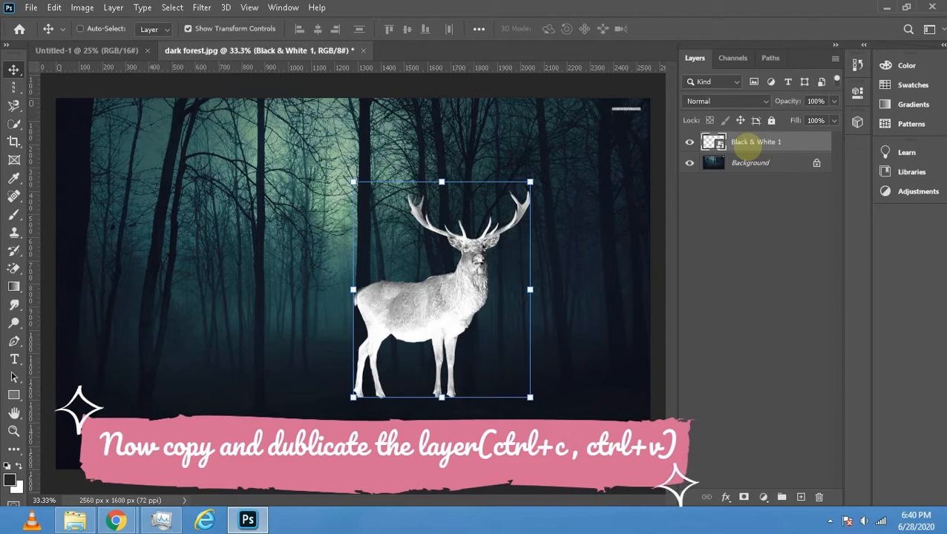
- Duplicate the stag smart object and align the copy exactly over the original stag
key(ctrl+c)
key(ctrl+v)
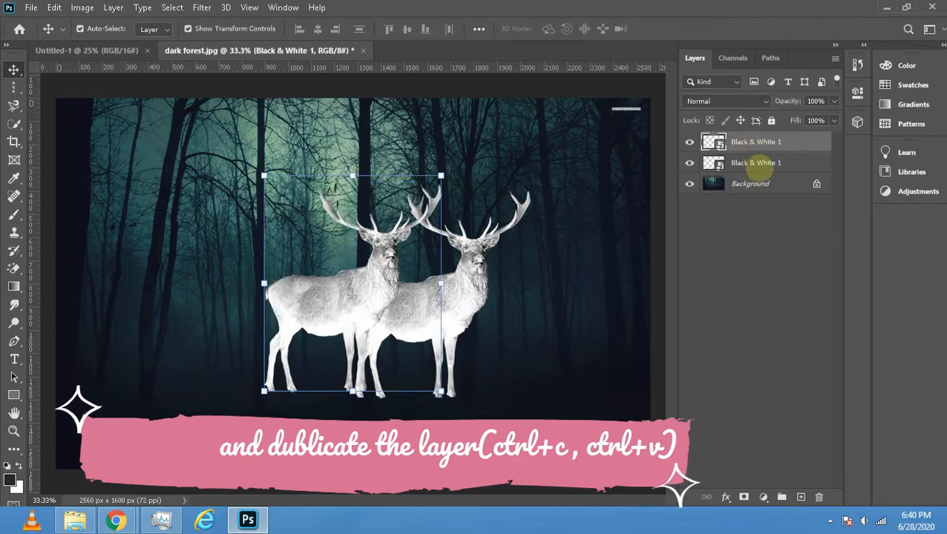
click(756, 163)
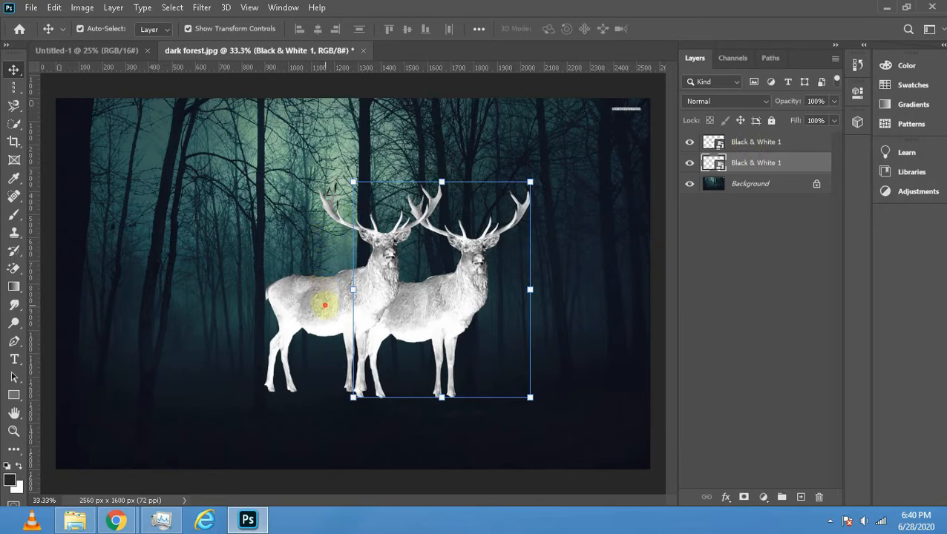
drag(324, 304, 420, 303)
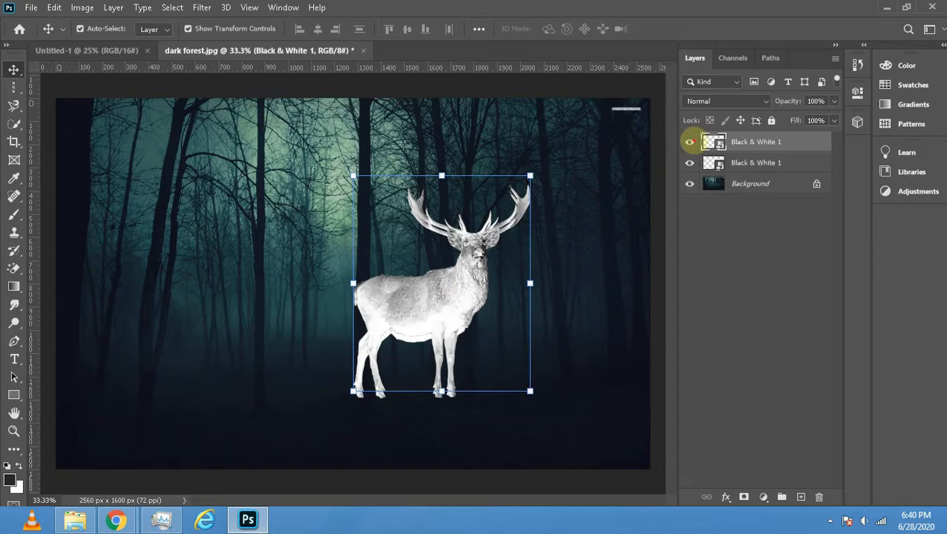
click(689, 141)
click(690, 141)
drag(423, 319, 423, 327)
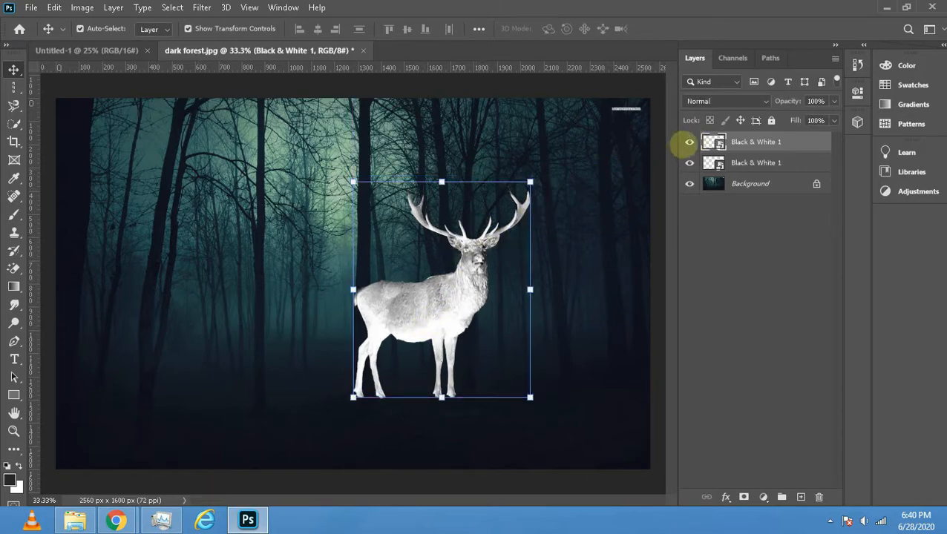
click(689, 141)
click(690, 141)
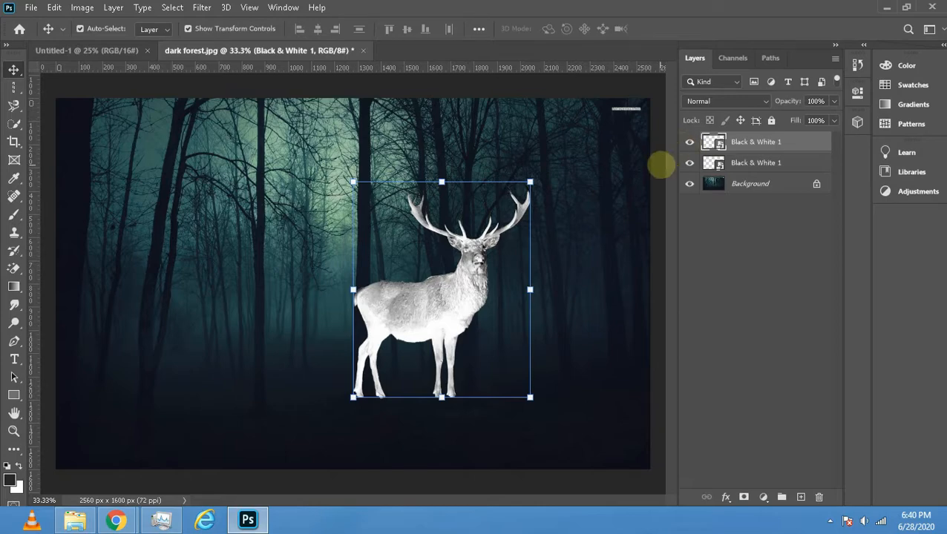
- Apply the Glowing Edges filter to the upper stag copy with Edge Width 2, Edge Brightness 10 and Smoothness 15
click(744, 161)
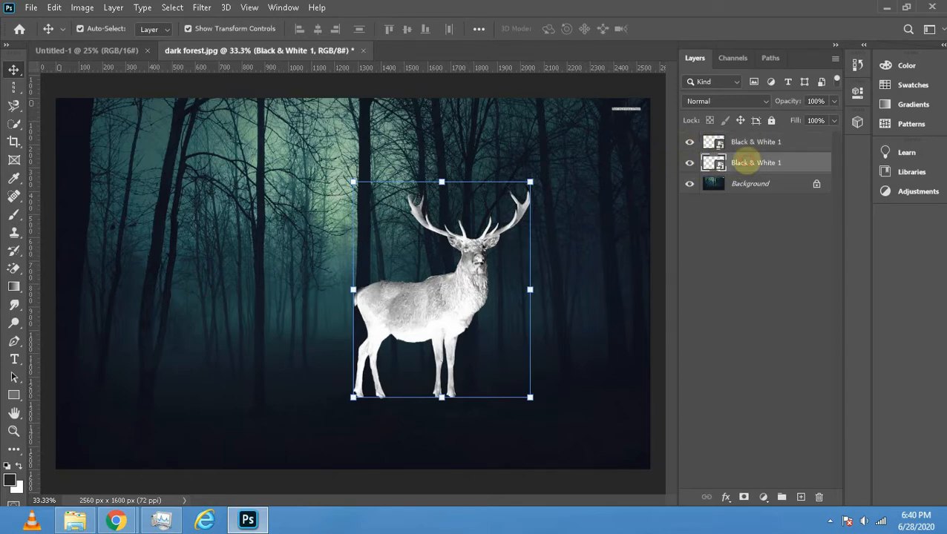
click(746, 142)
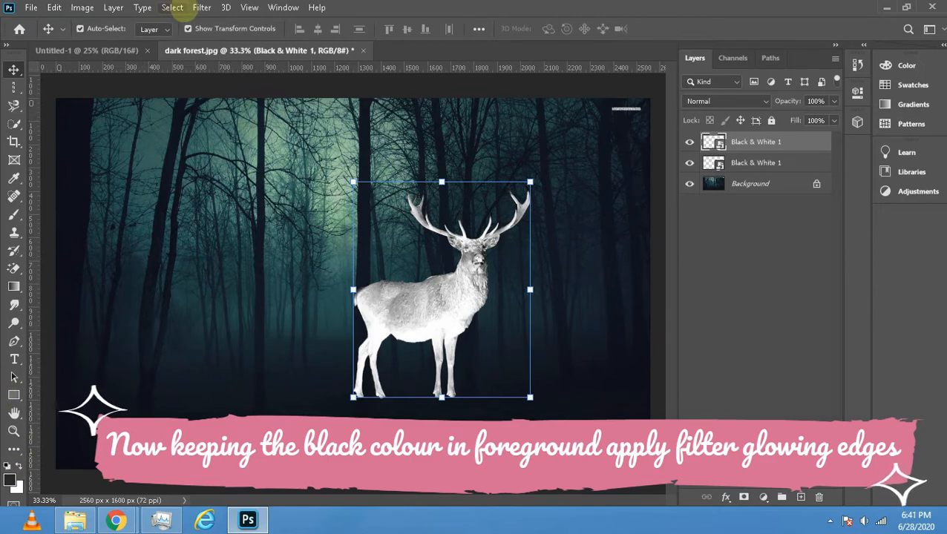
click(202, 7)
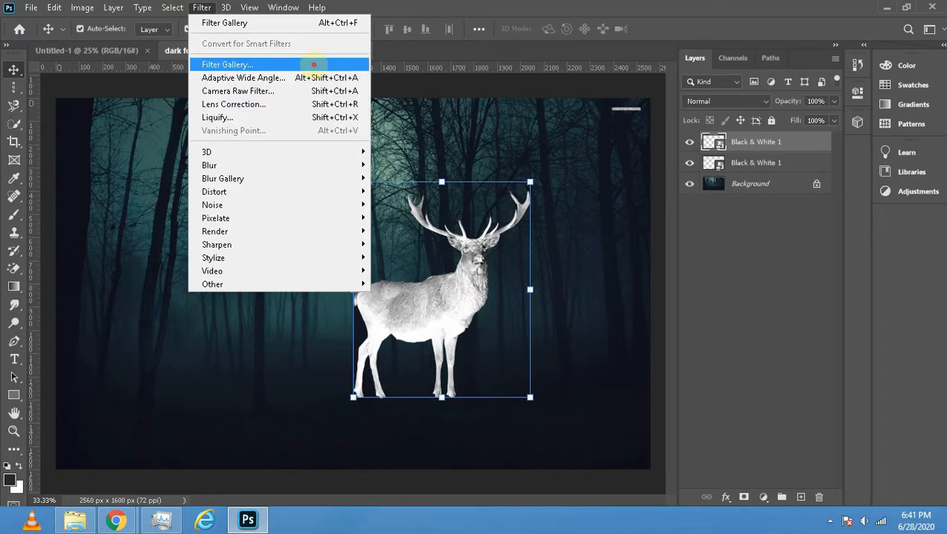
click(310, 64)
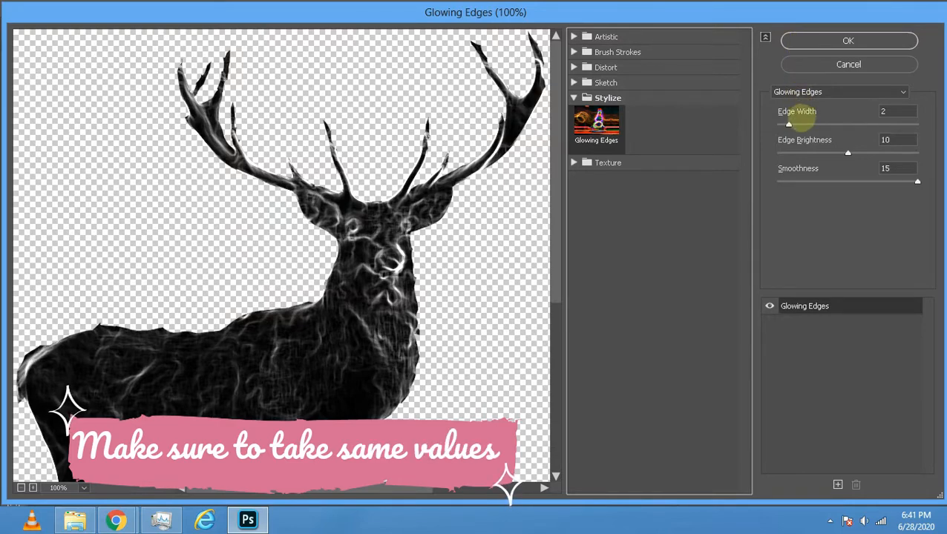
click(823, 44)
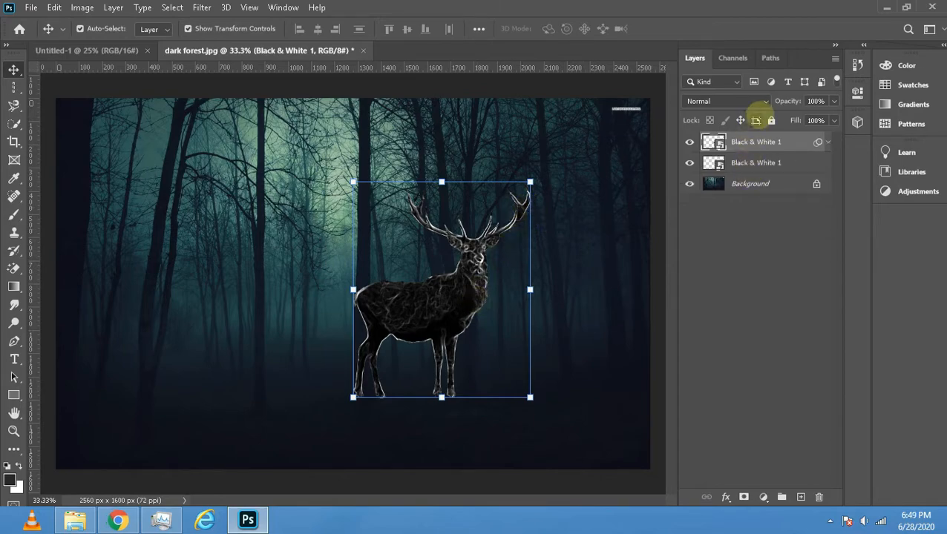
- Hide the lower, unfiltered stag layer and set the filtered stag layer's blend mode to Color Dodge
click(750, 101)
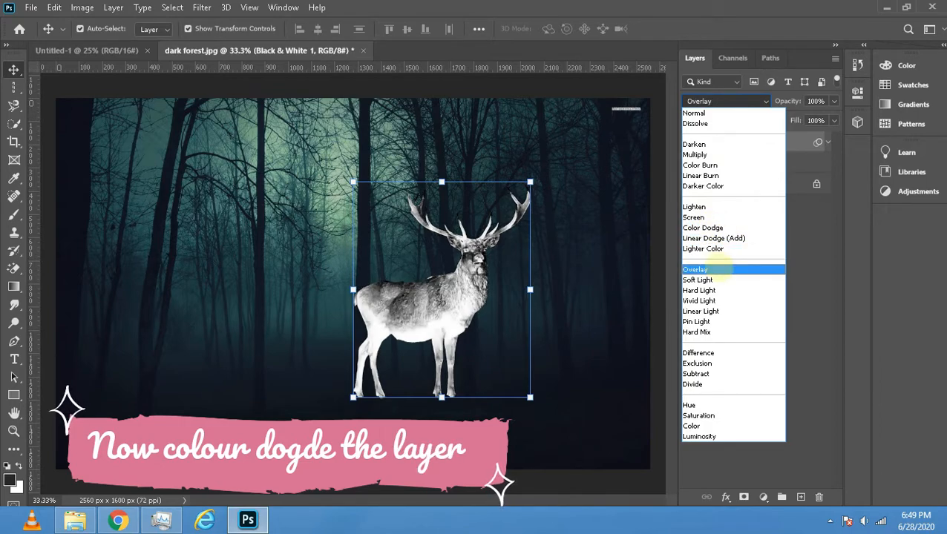
click(798, 238)
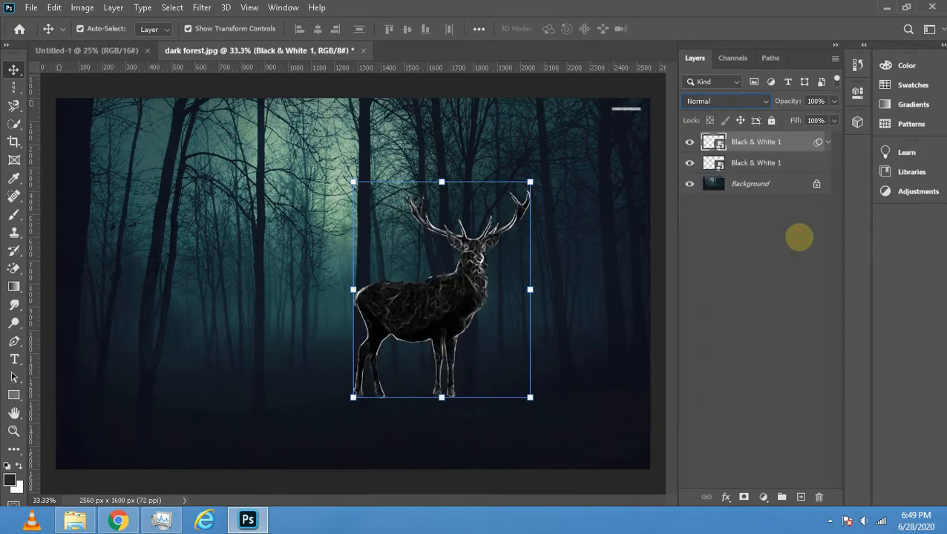
click(756, 162)
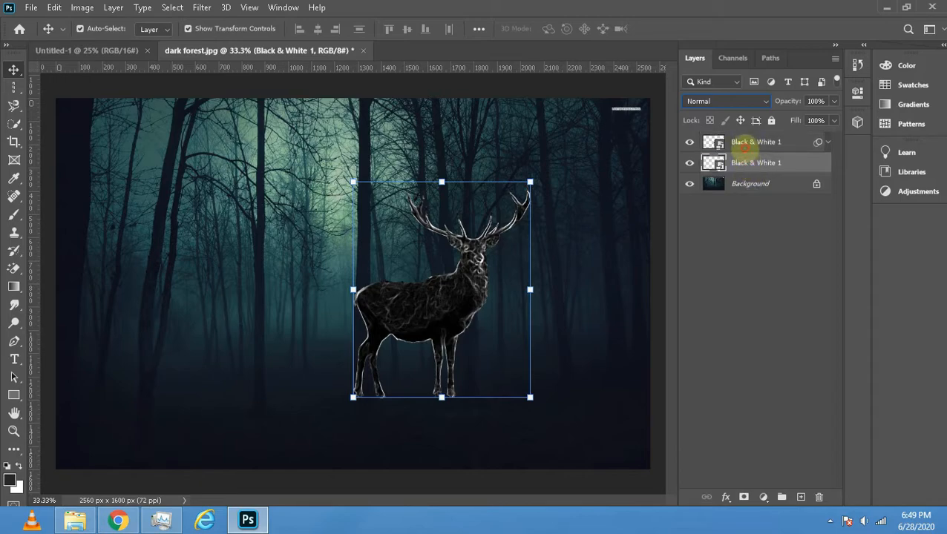
click(745, 147)
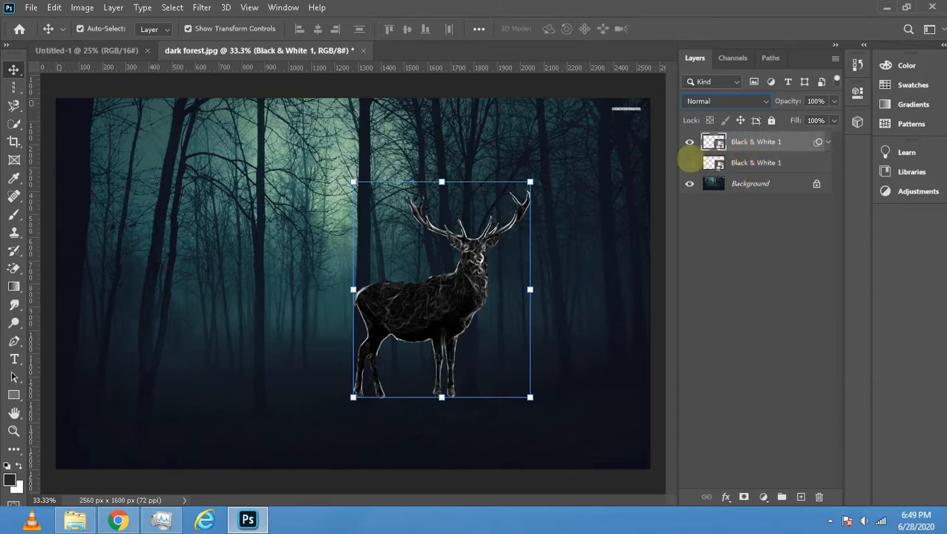
click(689, 142)
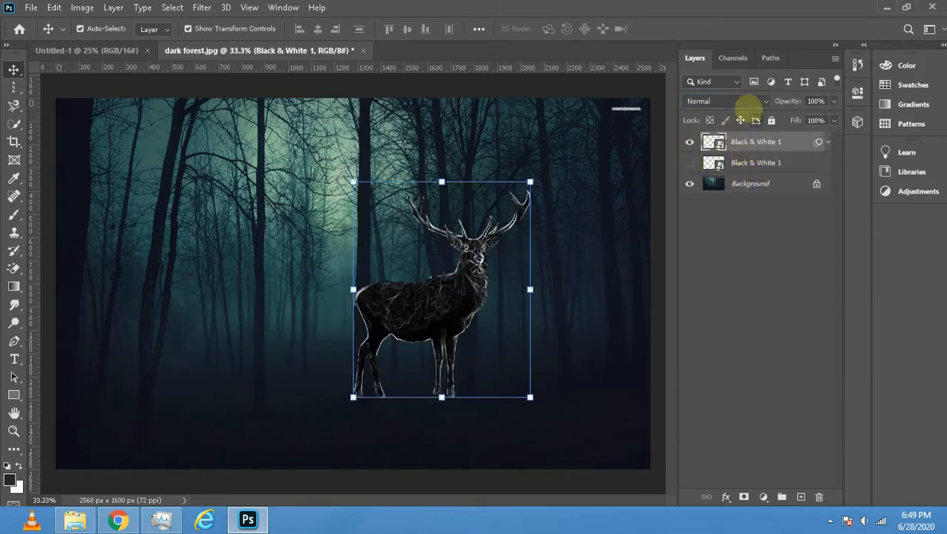
click(748, 104)
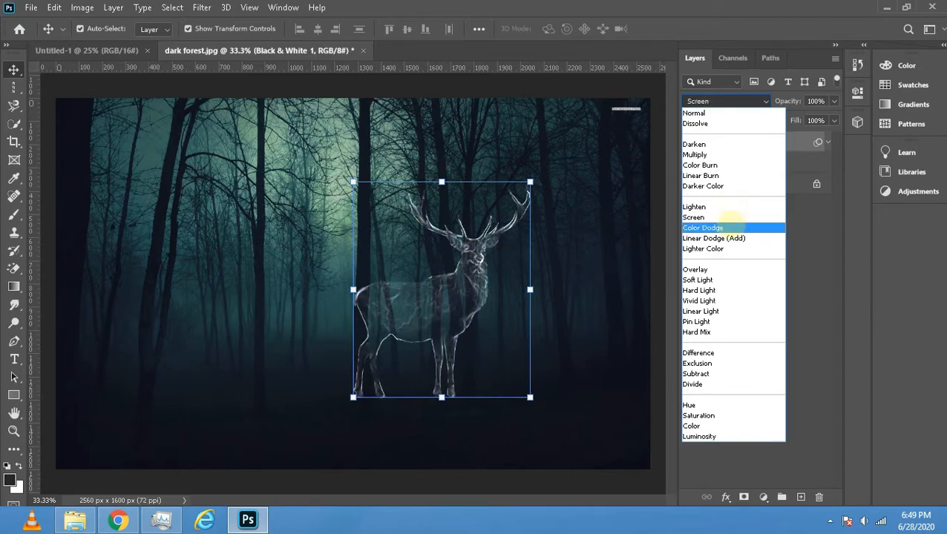
click(732, 227)
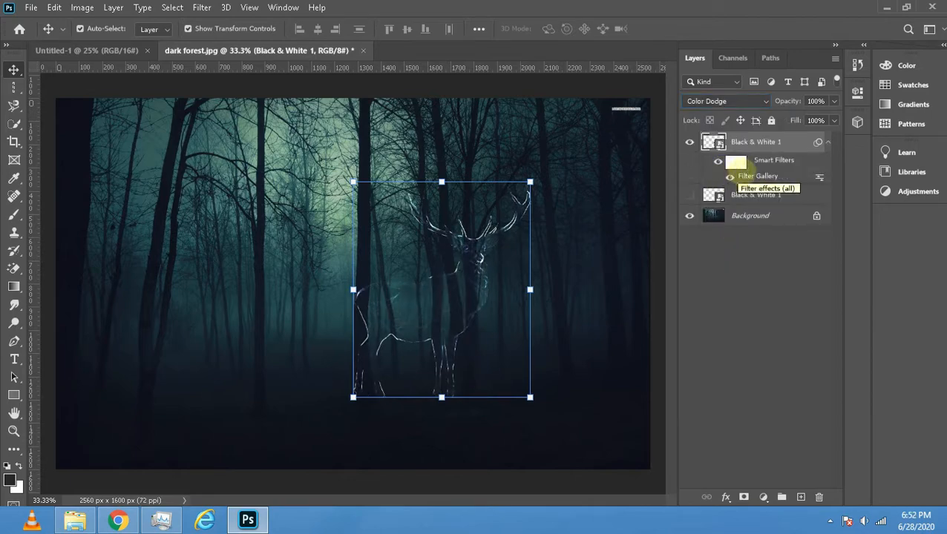
- Move the hidden stag layer above the filtered one and collapse the filtered layer's smart filter list
click(784, 346)
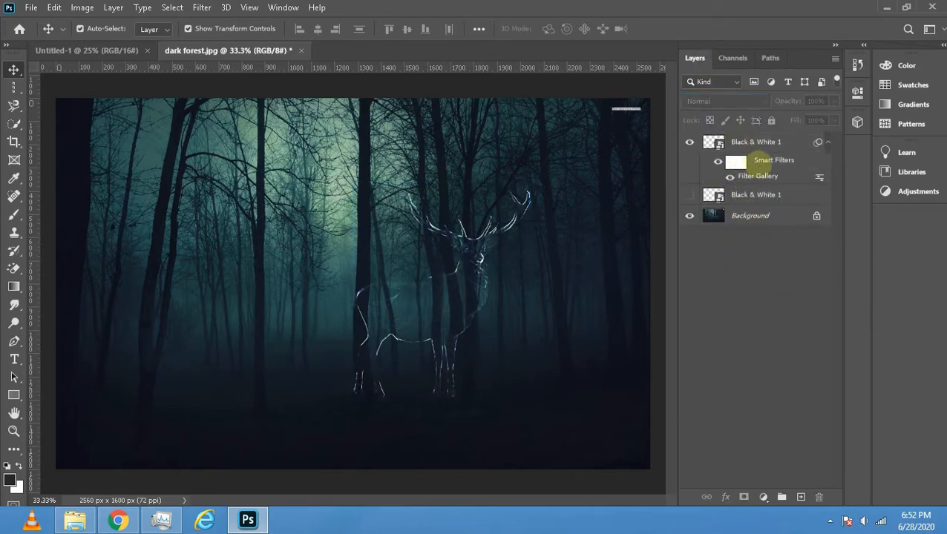
click(765, 142)
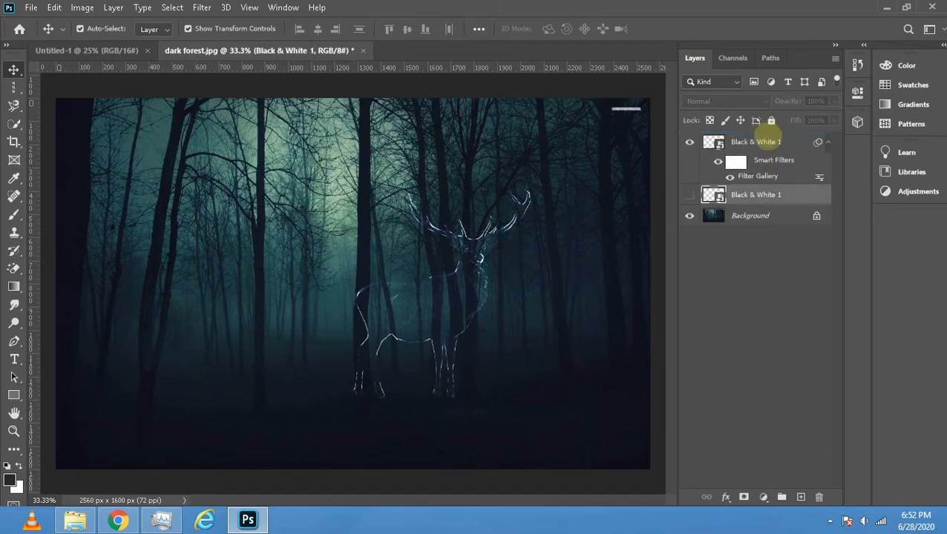
drag(769, 196, 769, 141)
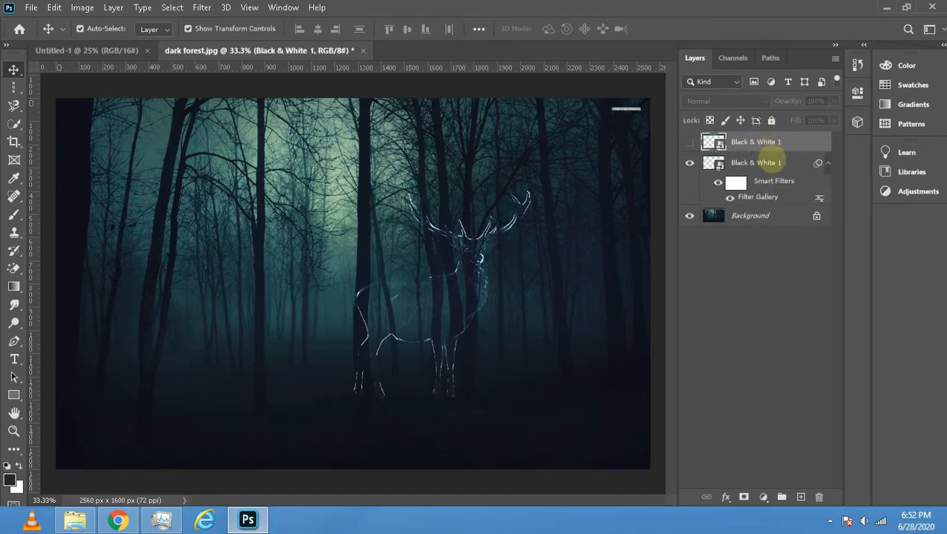
click(828, 162)
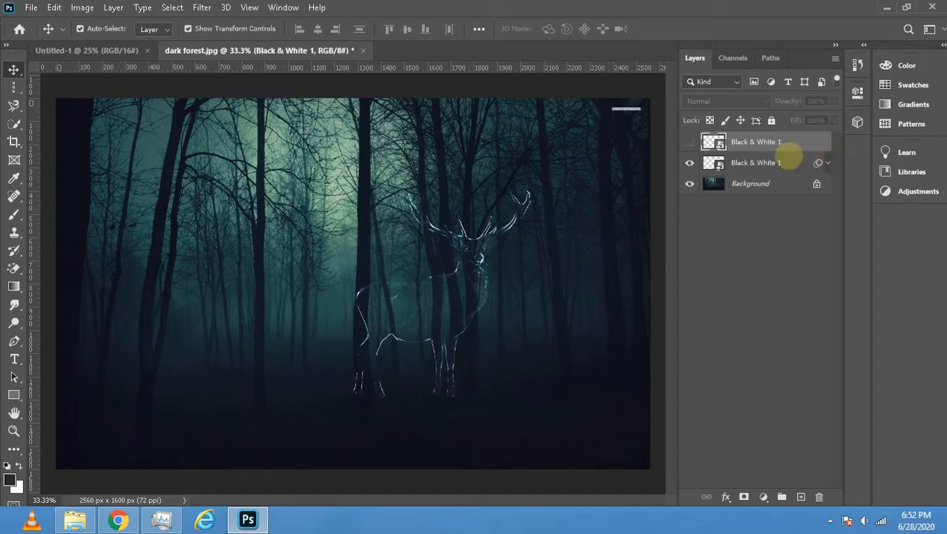
- Add an Outer Glow effect with Vivid Light blend mode to the filtered Color Dodge stag layer
click(787, 158)
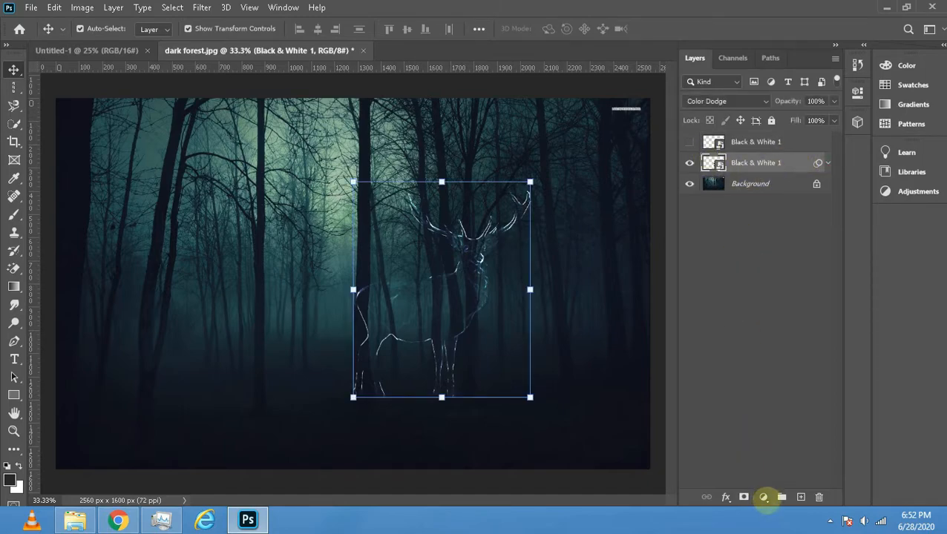
click(726, 497)
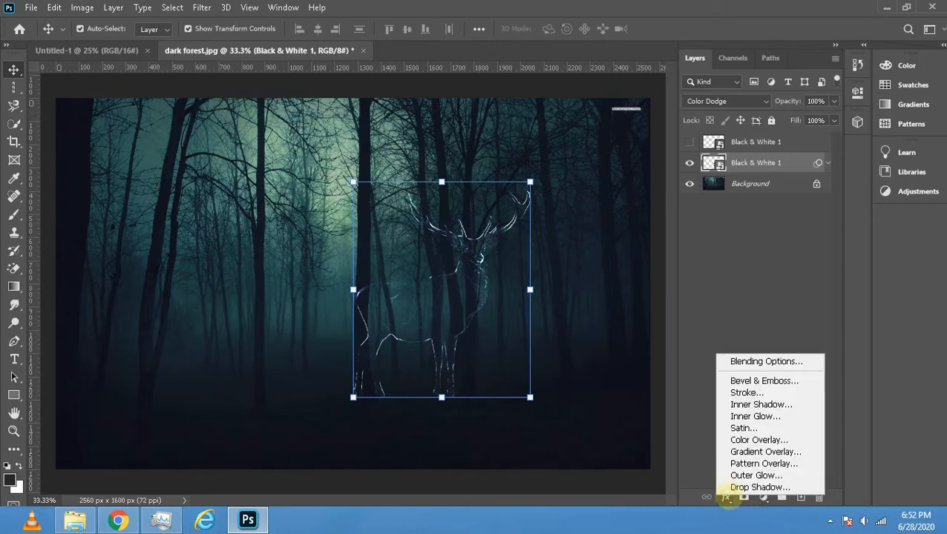
click(737, 362)
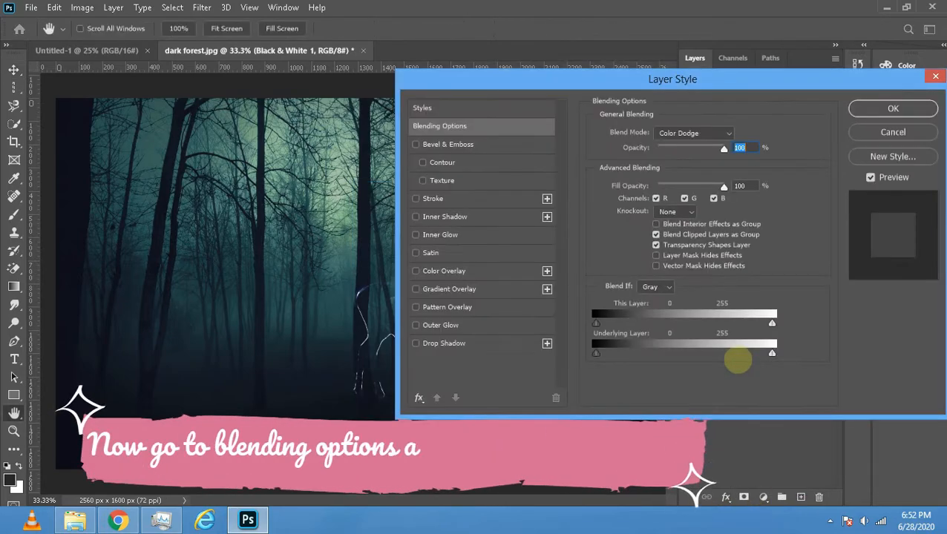
click(415, 325)
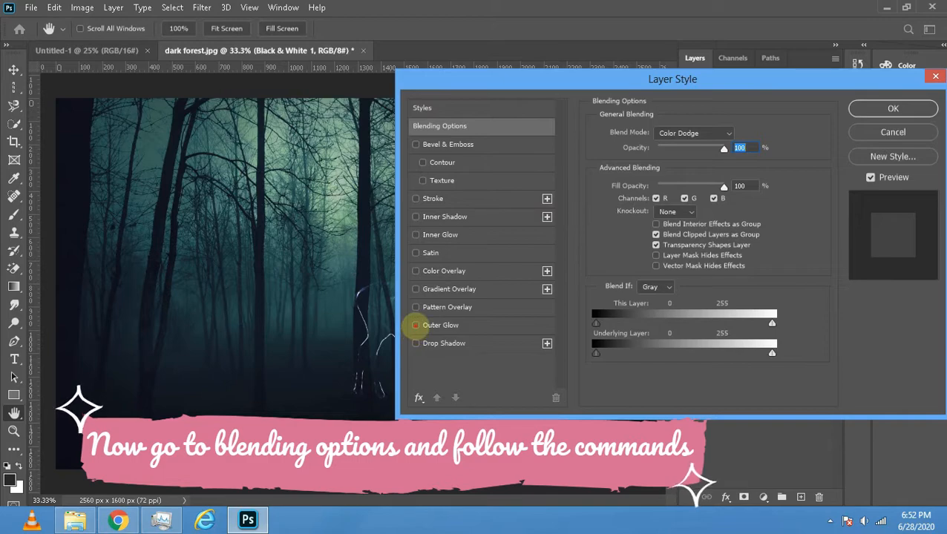
click(417, 325)
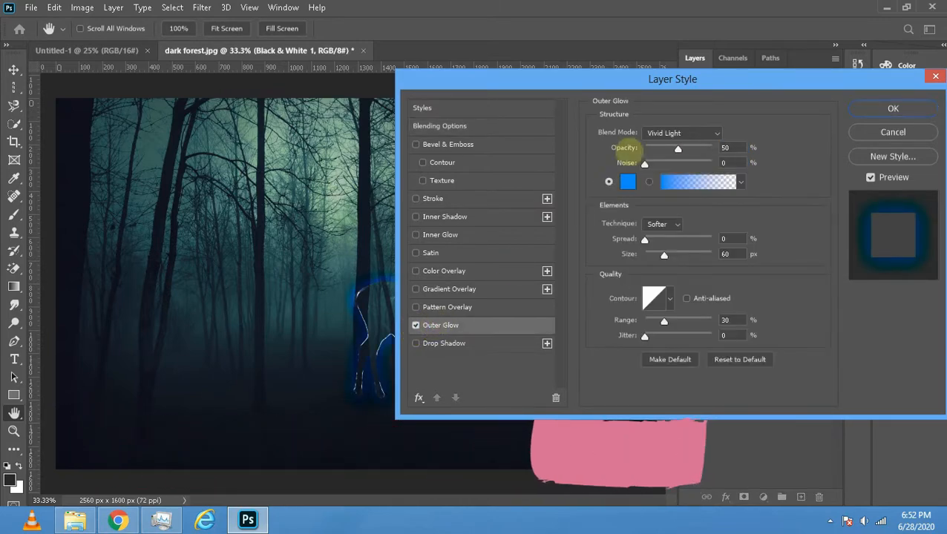
click(713, 133)
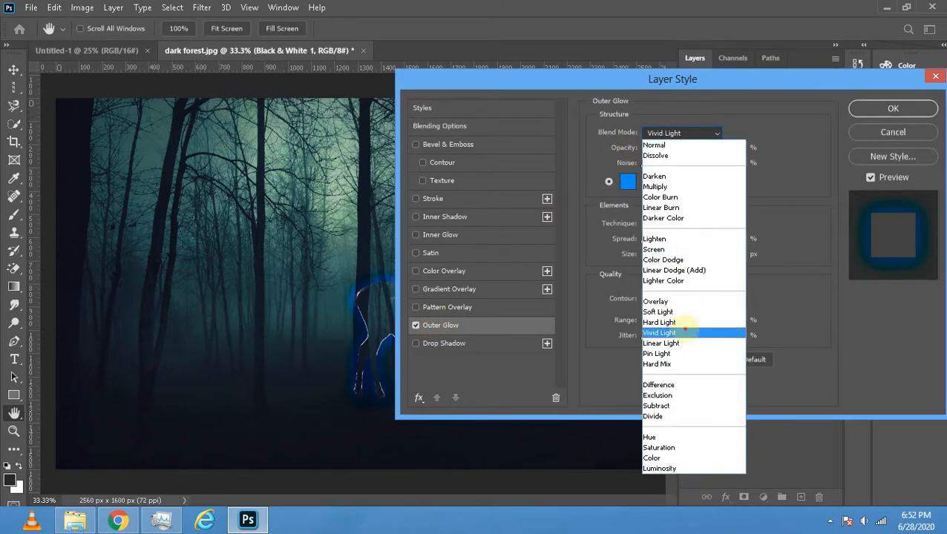
click(685, 333)
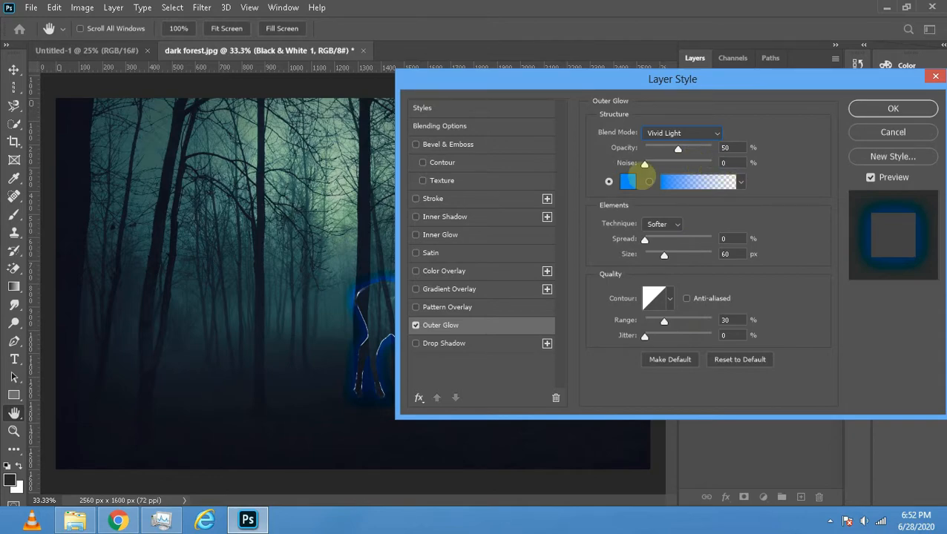
- Set the outer glow's colour to white (ffffff) and its size to 40 px, moving the dialog to uncover the stag
click(628, 180)
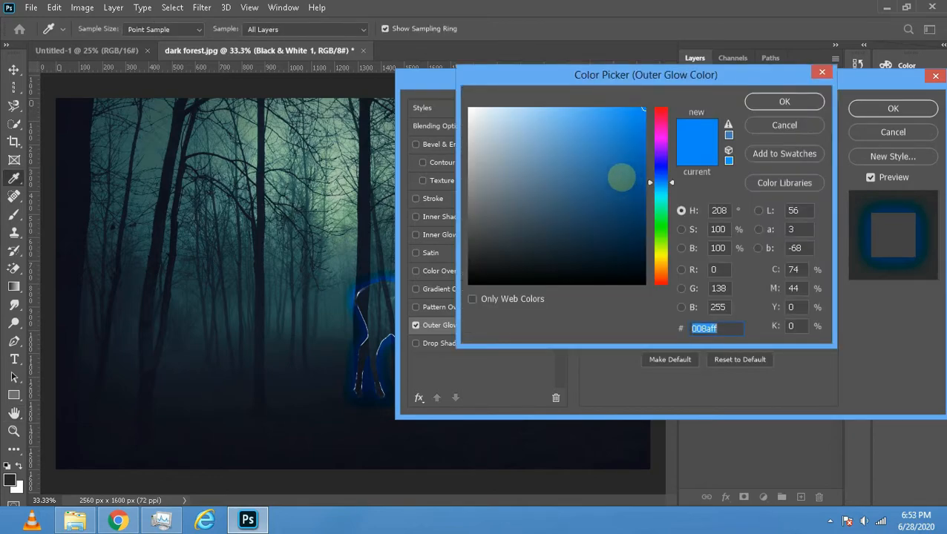
drag(491, 128, 470, 92)
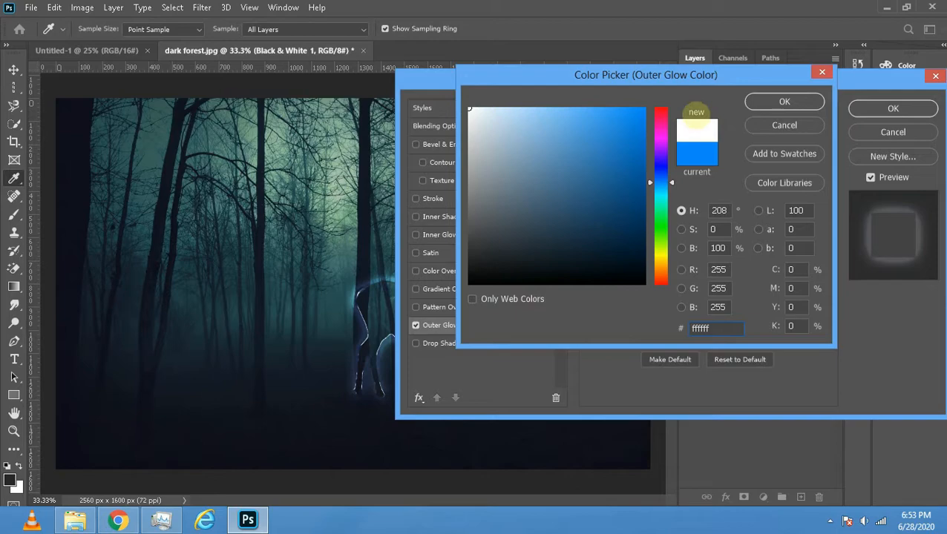
click(757, 101)
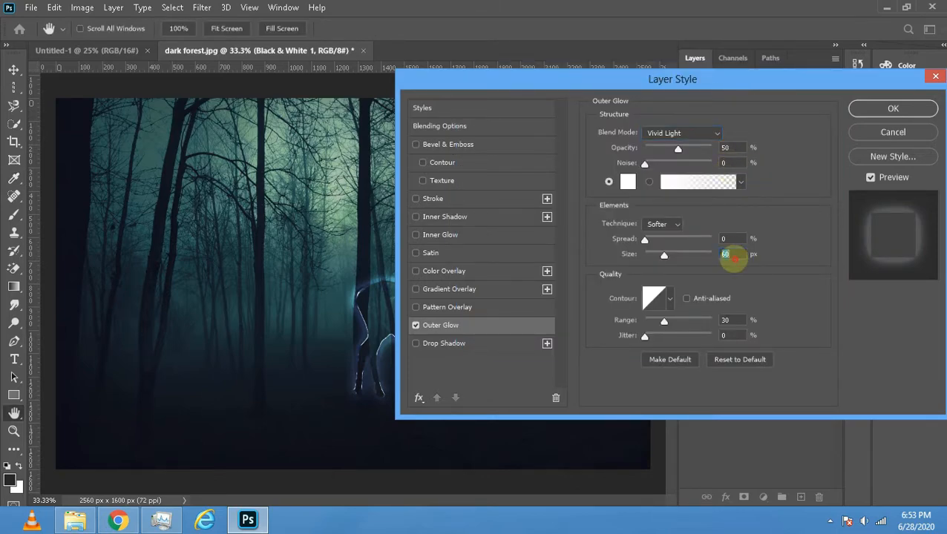
drag(734, 258, 718, 259)
text(40)
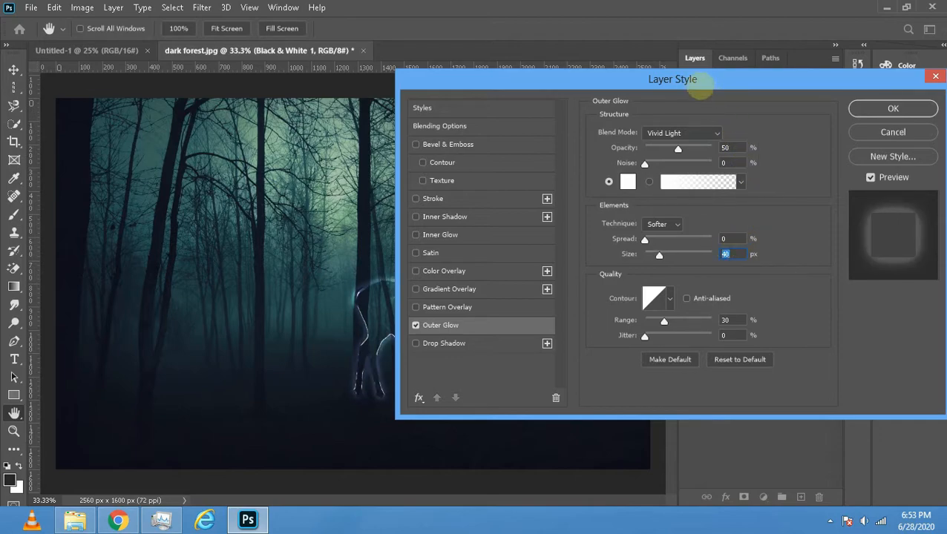
drag(698, 78, 776, 76)
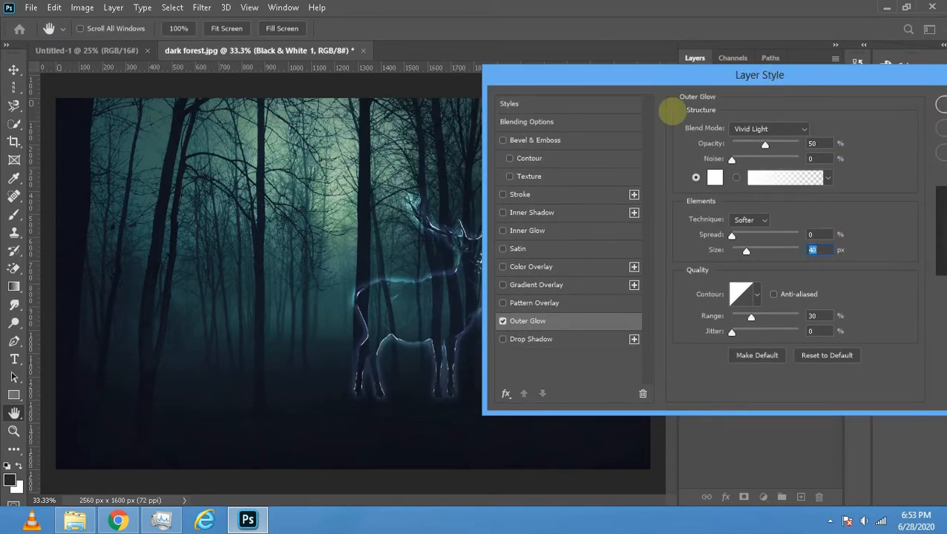
- Add a Color Overlay to the filtered stag layer in blue 0096ff, keeping the Soft Light blend mode
click(511, 267)
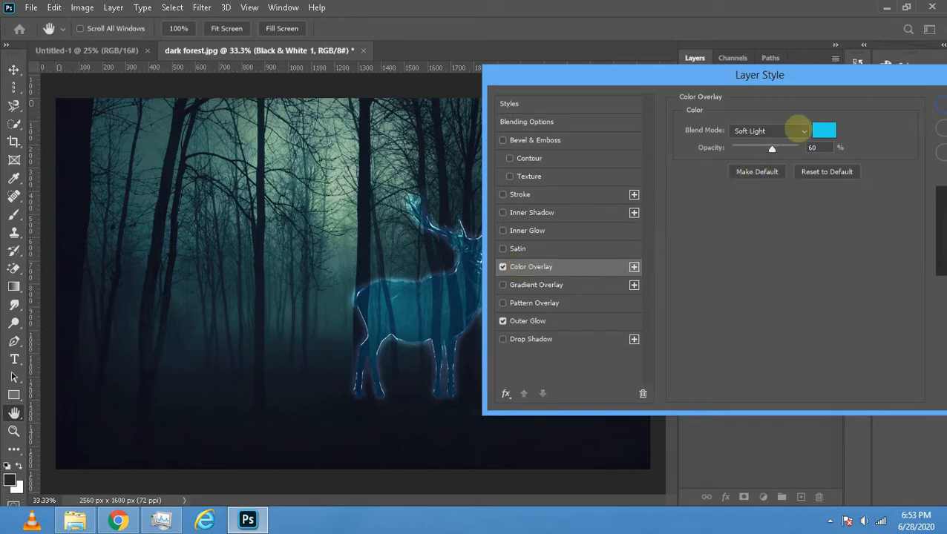
click(821, 131)
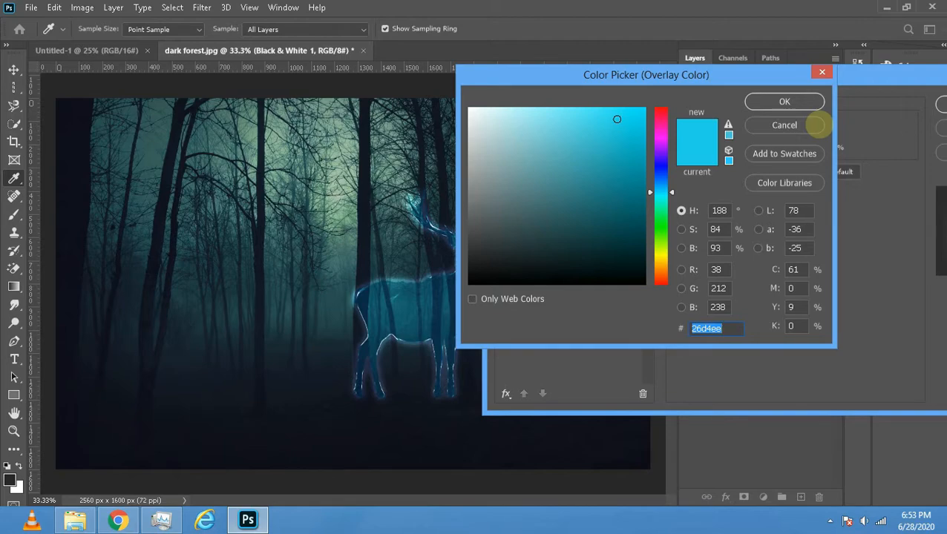
text(00)
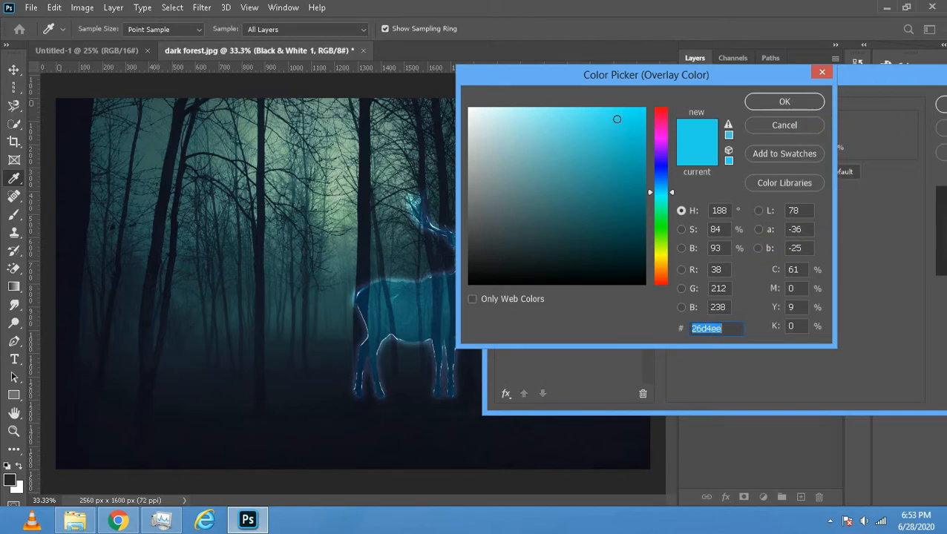
text(96)
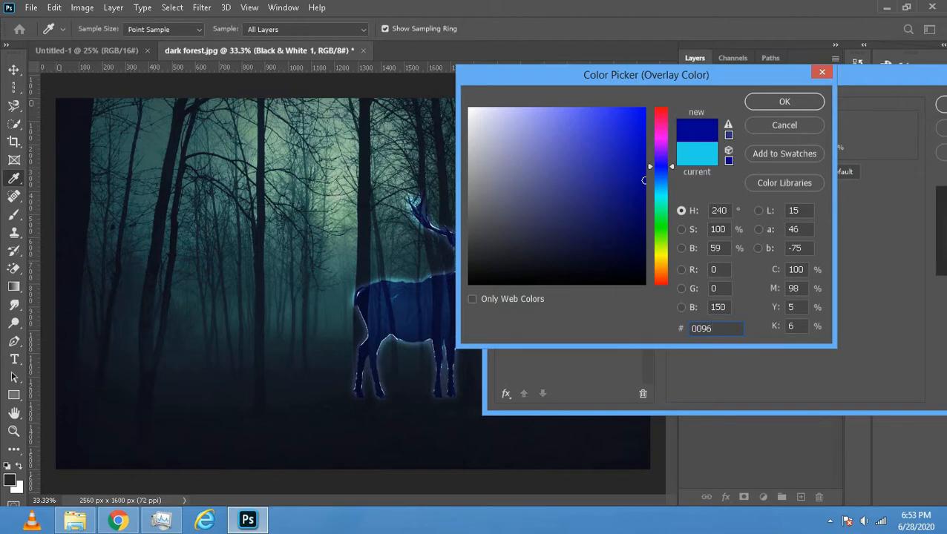
text(ff)
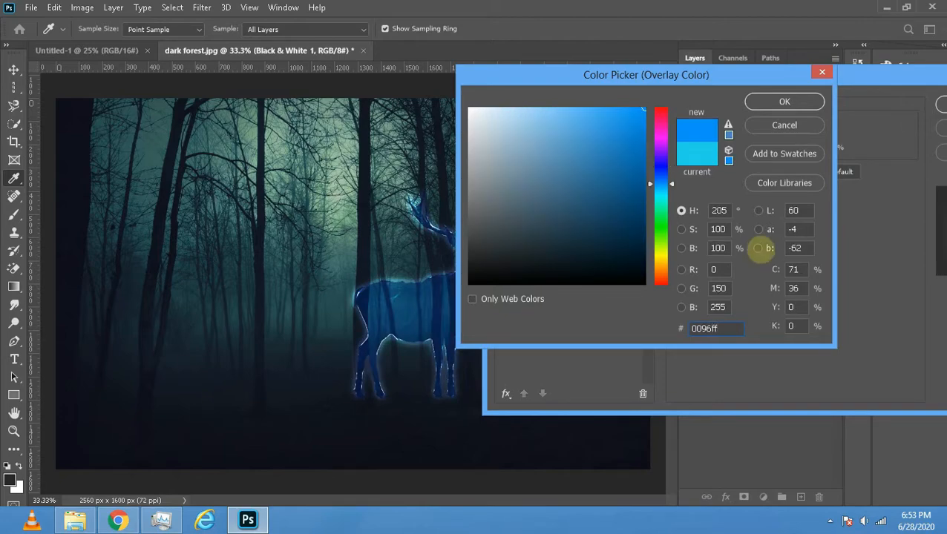
click(768, 101)
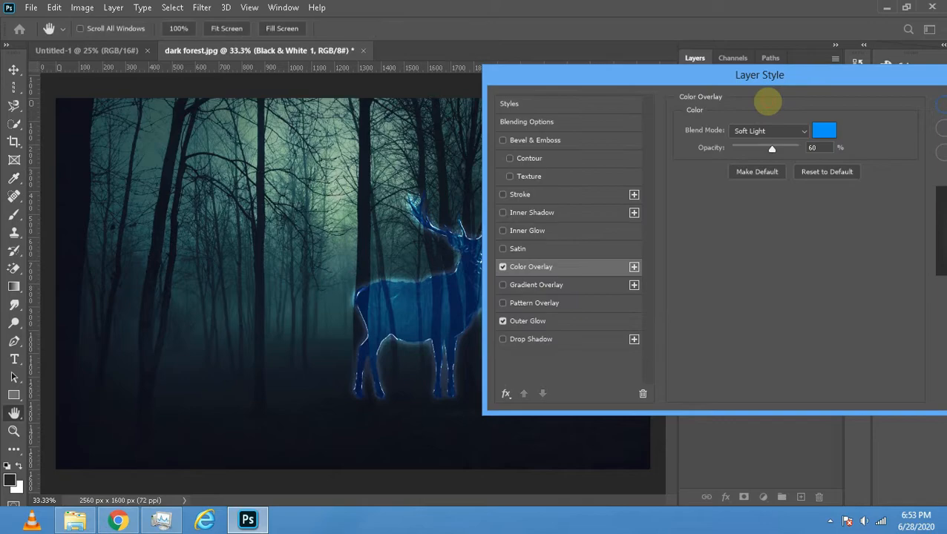
click(783, 131)
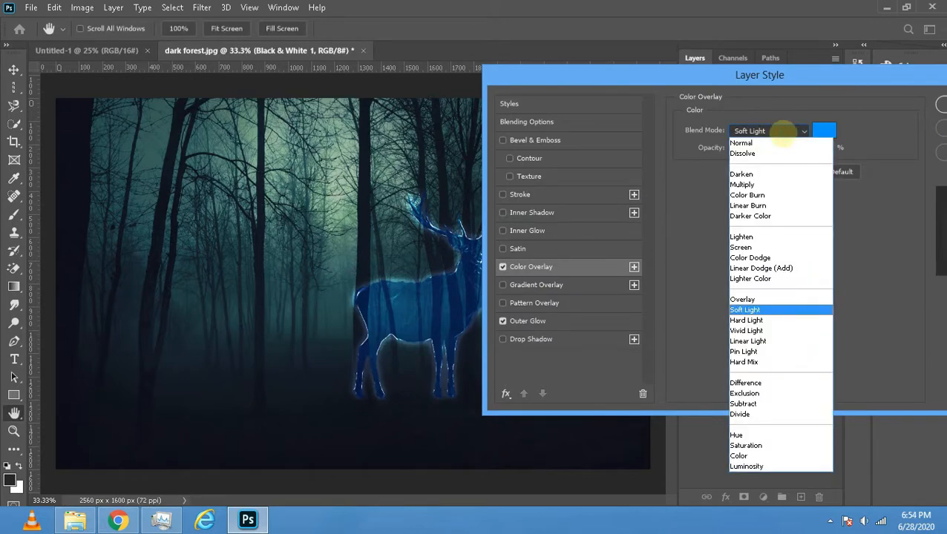
click(772, 310)
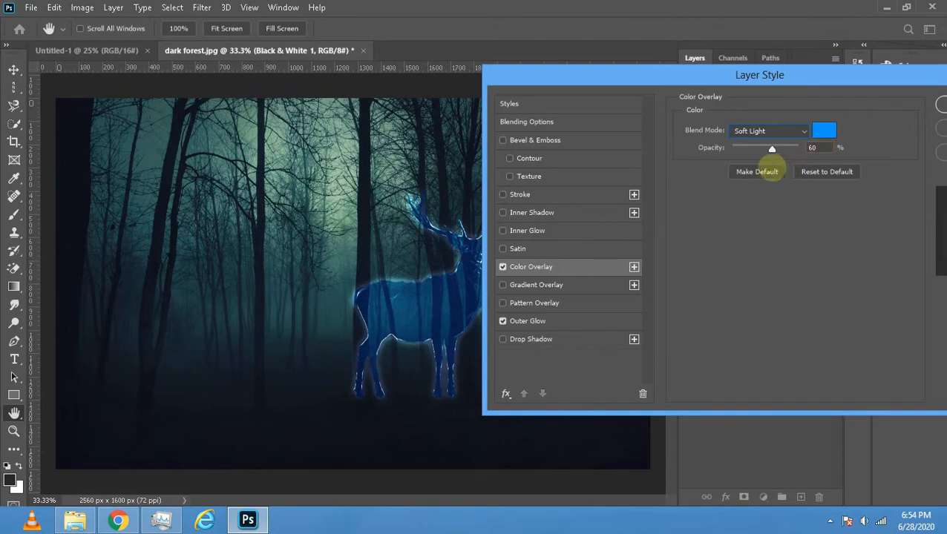
- Add an Inner Glow effect with a size of 50 px to the filtered stag layer and apply the layer styles
drag(783, 75, 723, 66)
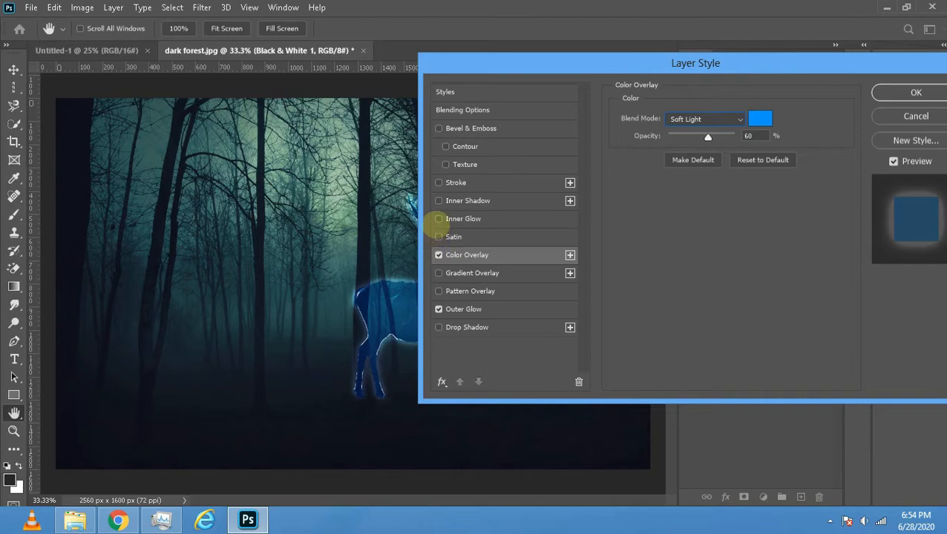
click(439, 219)
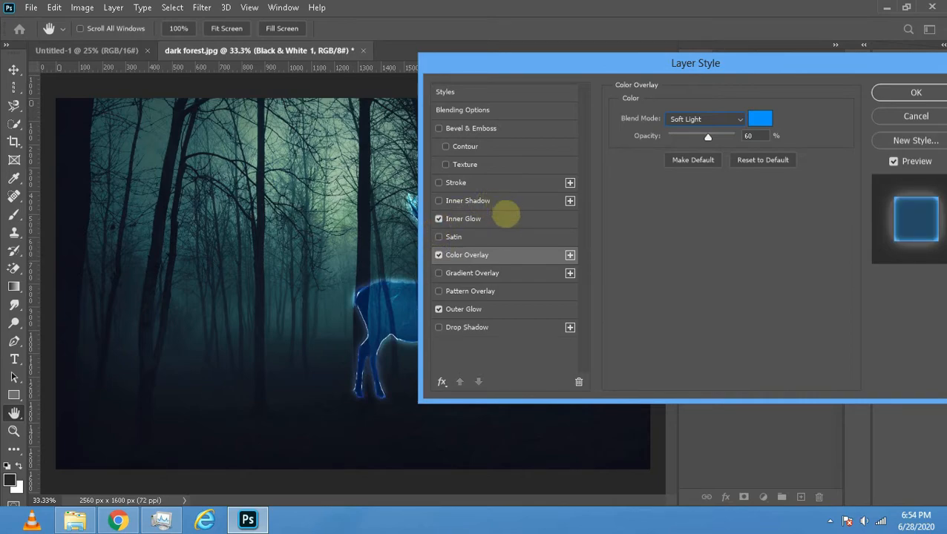
click(502, 218)
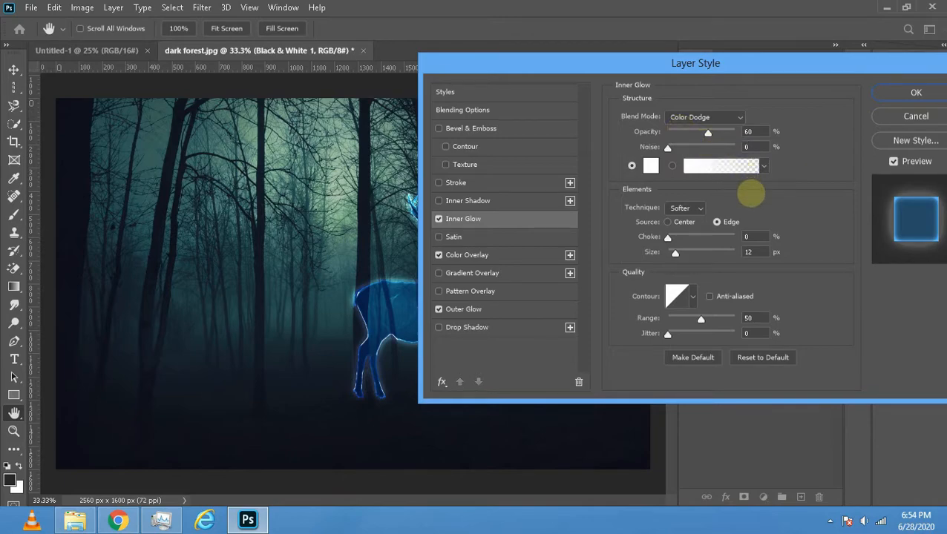
click(755, 252)
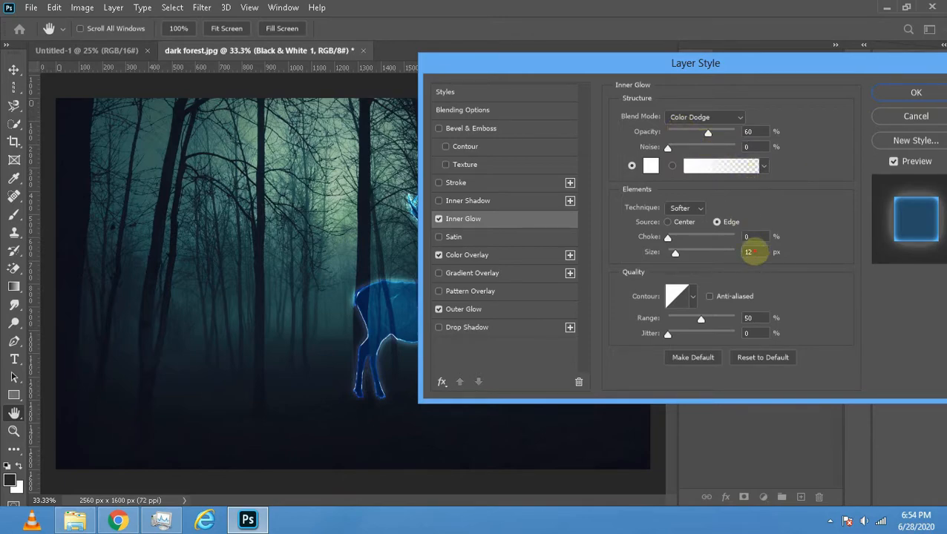
click(784, 182)
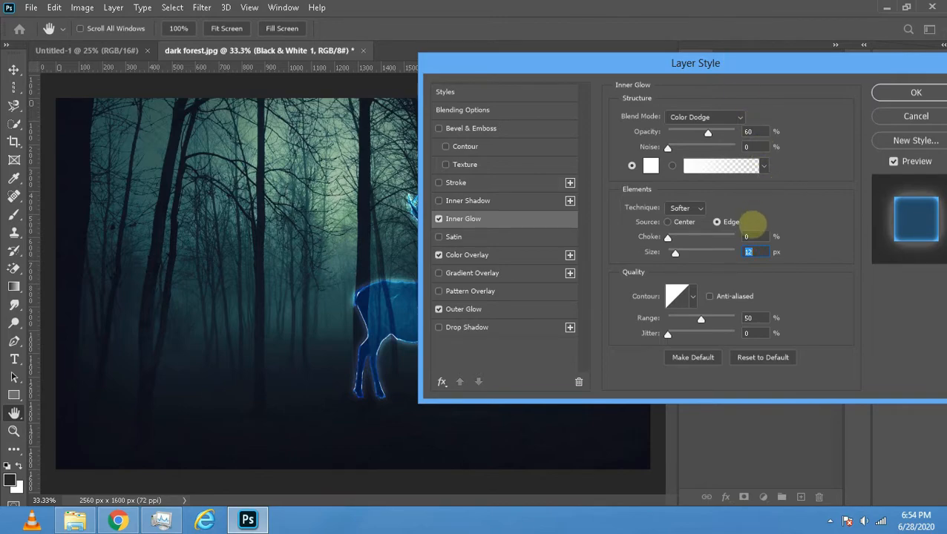
text(50)
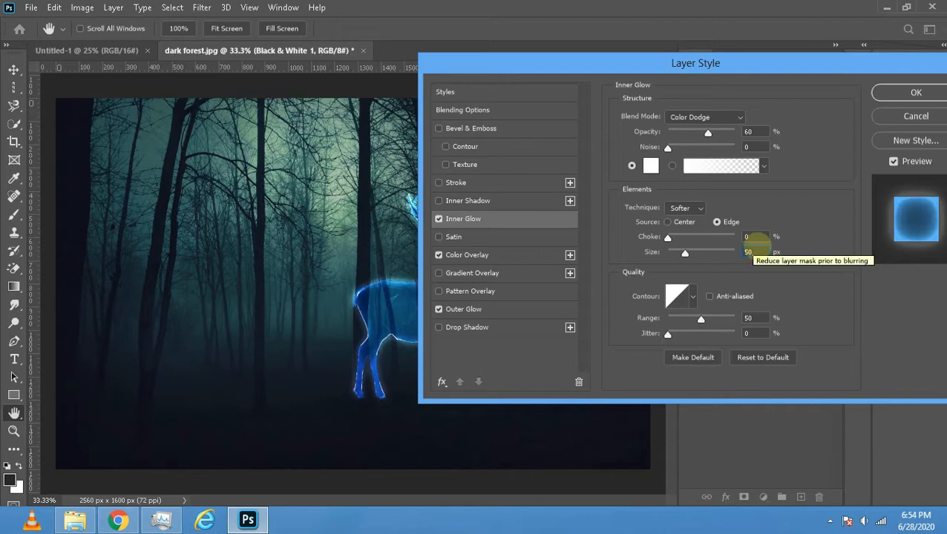
click(785, 250)
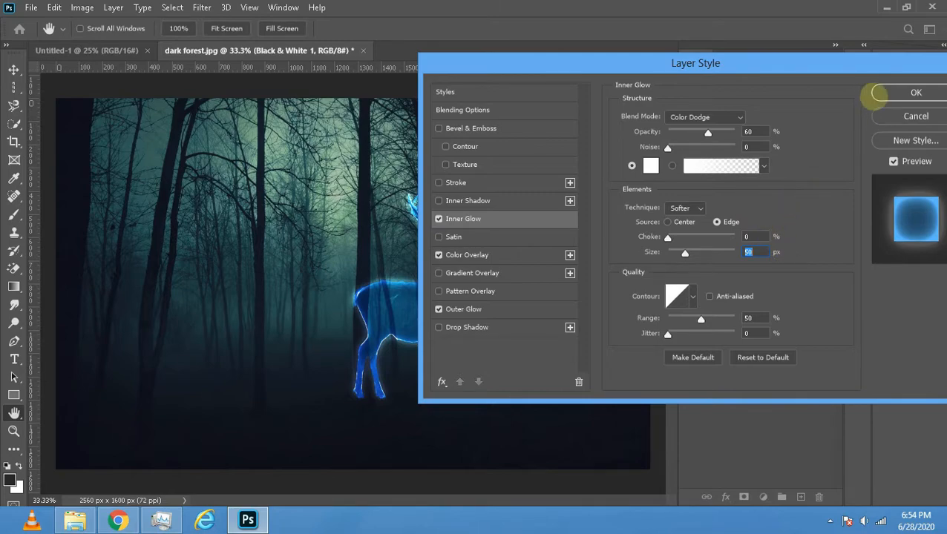
click(885, 94)
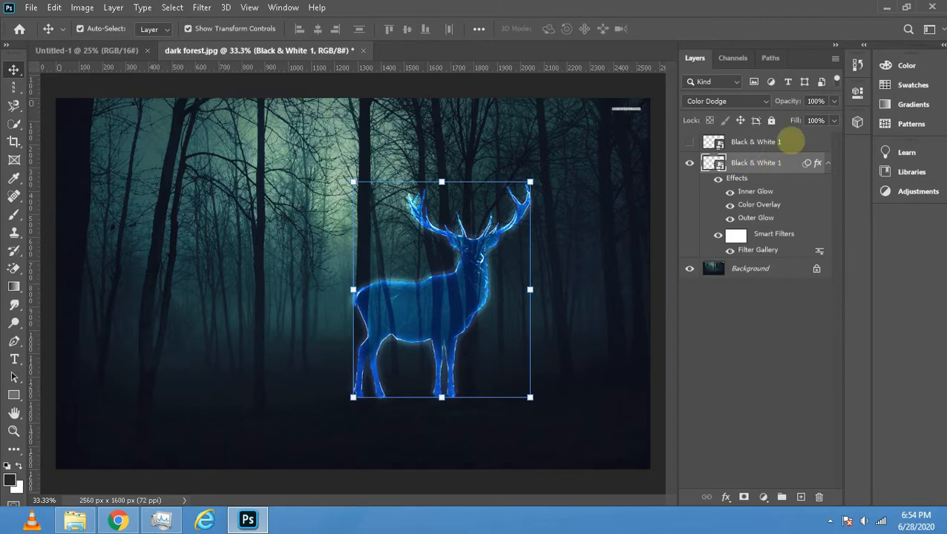
- Show the upper Black & White 1 stag layer and reduce its fill to 0%
click(746, 142)
click(689, 142)
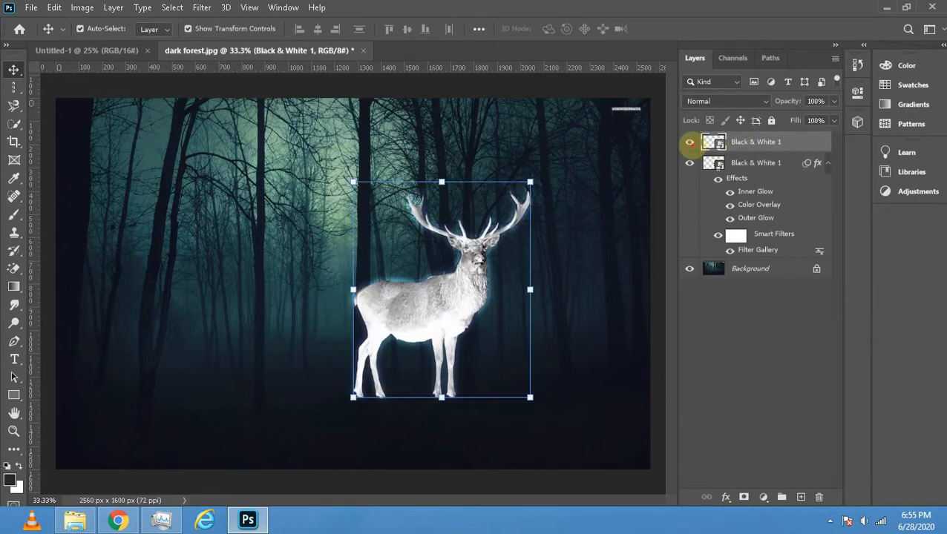
click(690, 141)
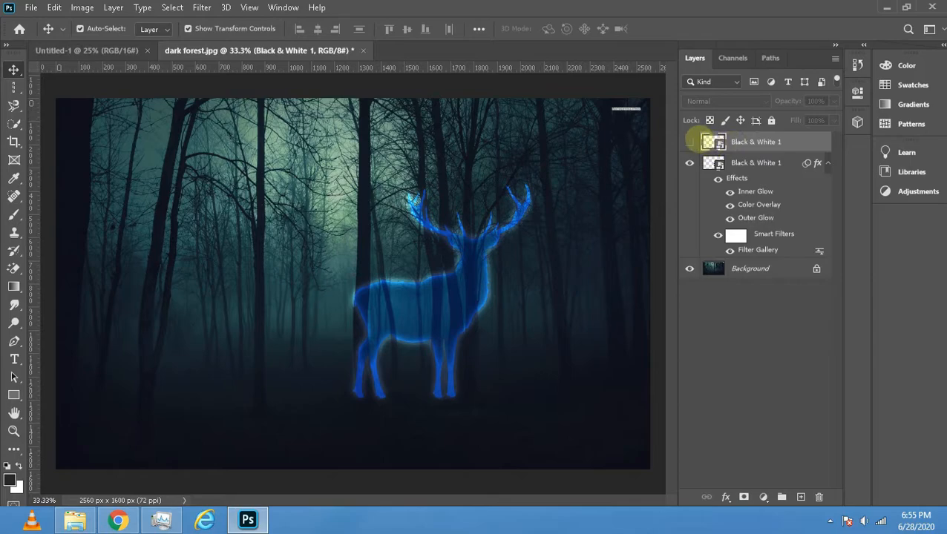
click(690, 142)
click(835, 120)
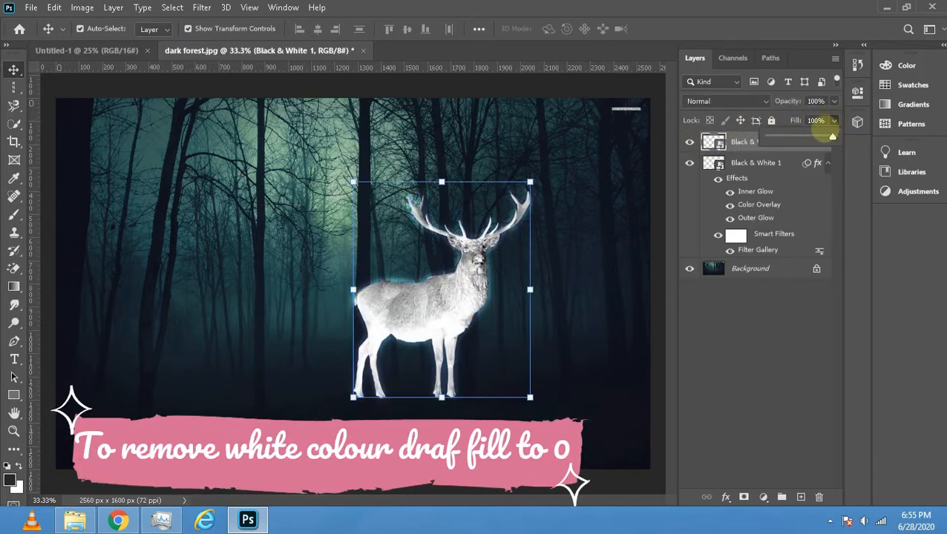
drag(832, 138, 768, 138)
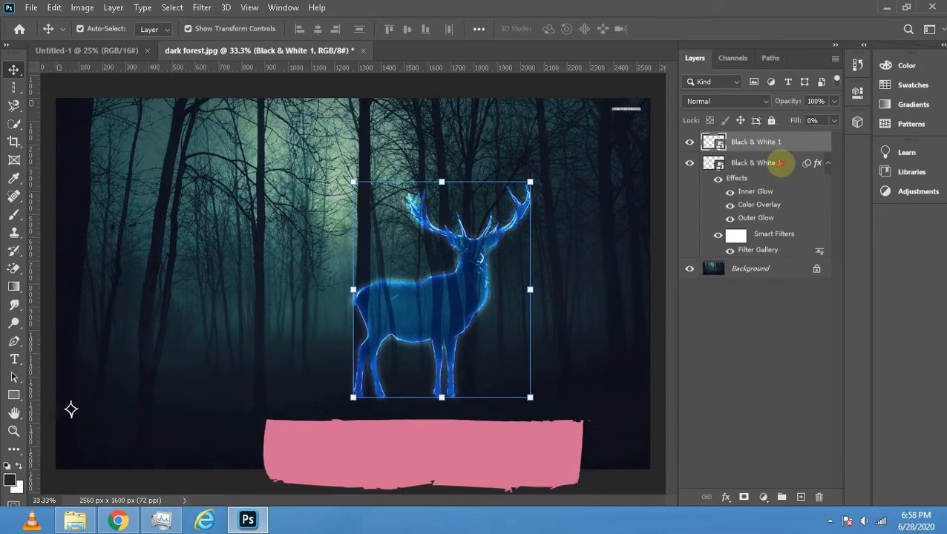
- Compare the fill settings of the filtered stag layer and the upper stag layer
click(779, 163)
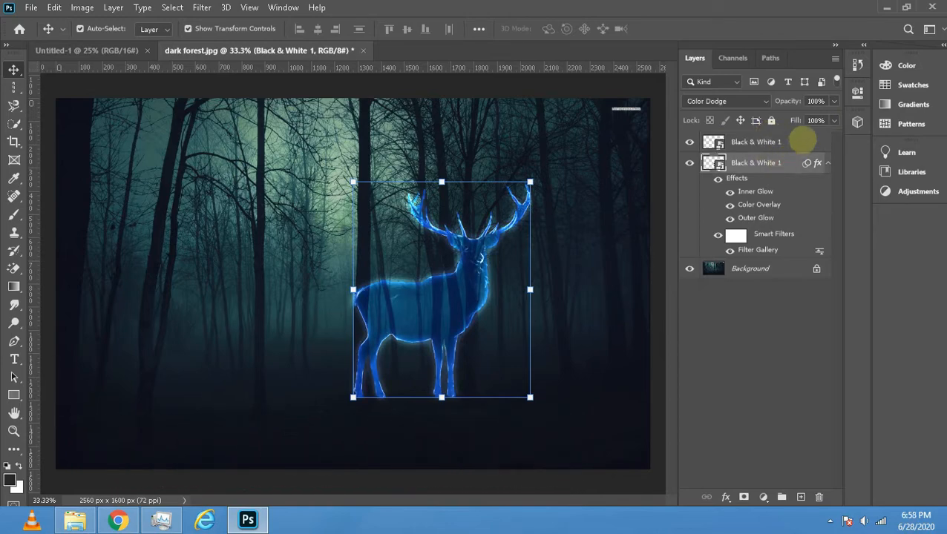
click(834, 120)
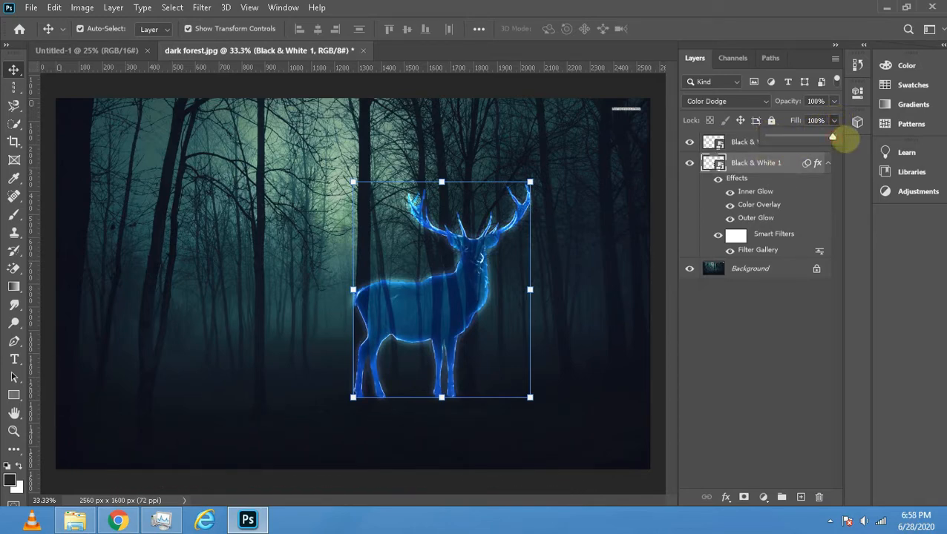
click(817, 141)
click(835, 121)
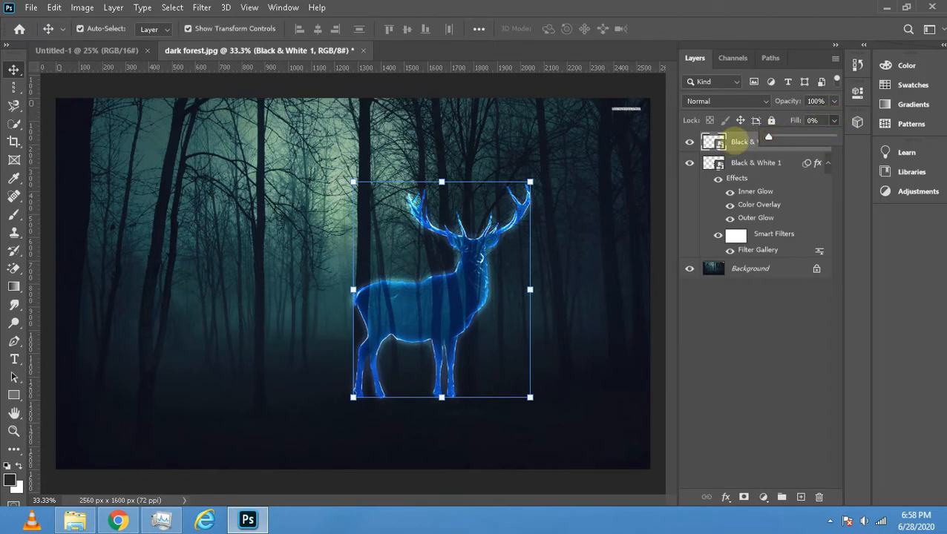
- Add an Outer Glow effect to the upper stag layer and show its settings
click(739, 141)
double_click(739, 141)
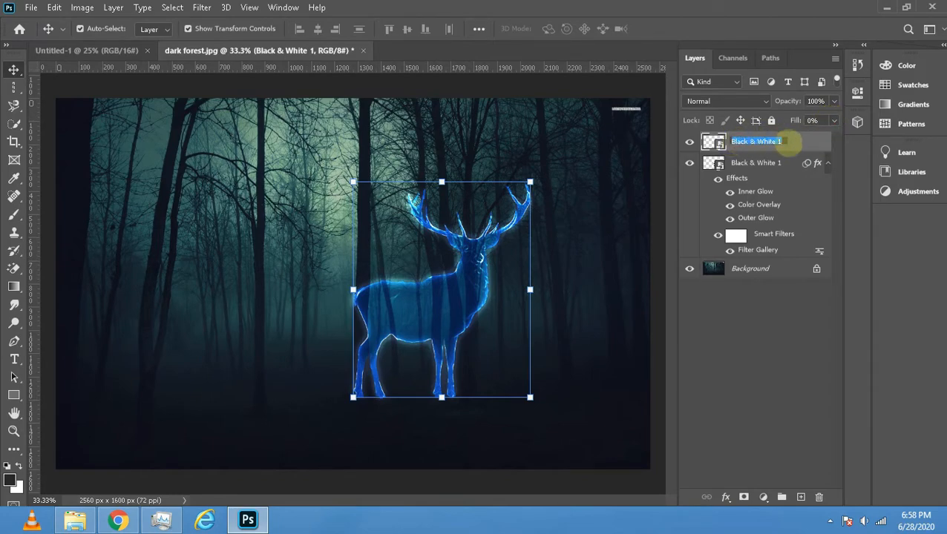
double_click(798, 144)
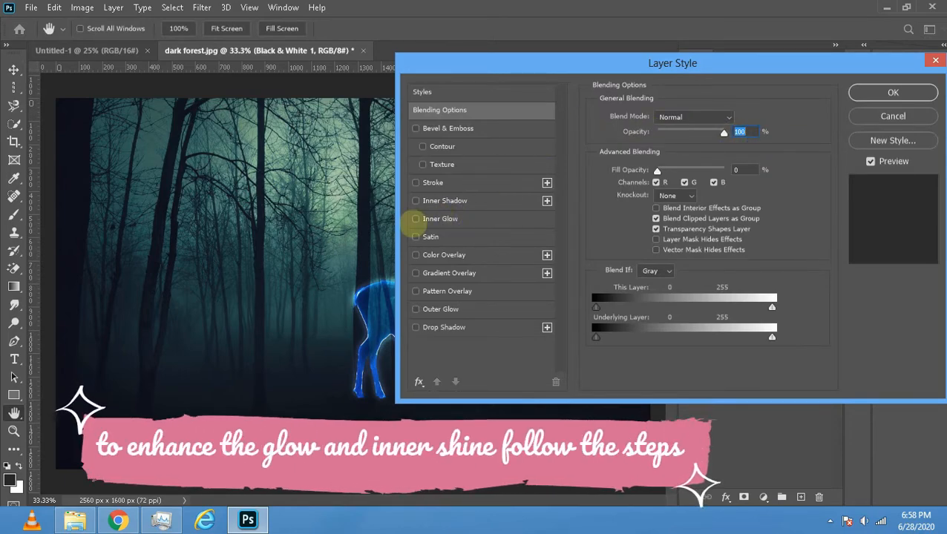
click(416, 309)
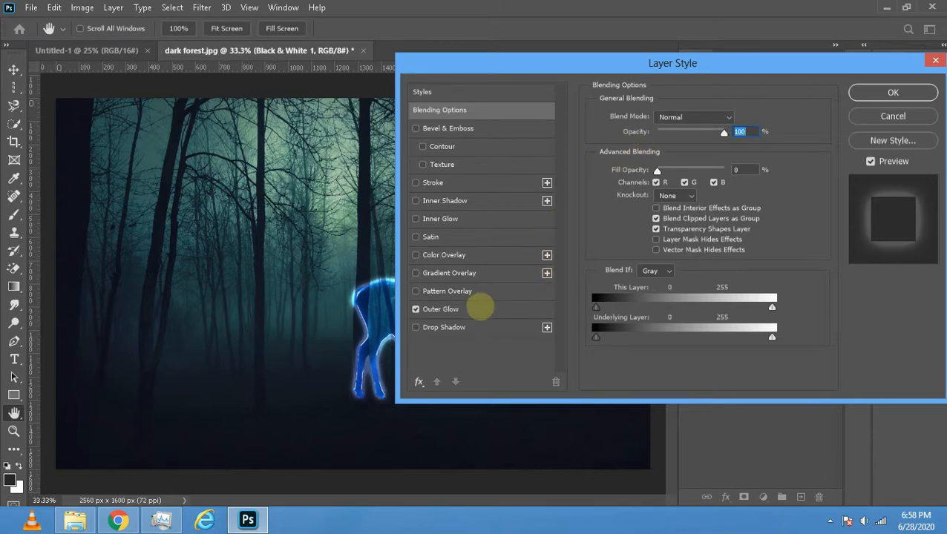
click(480, 310)
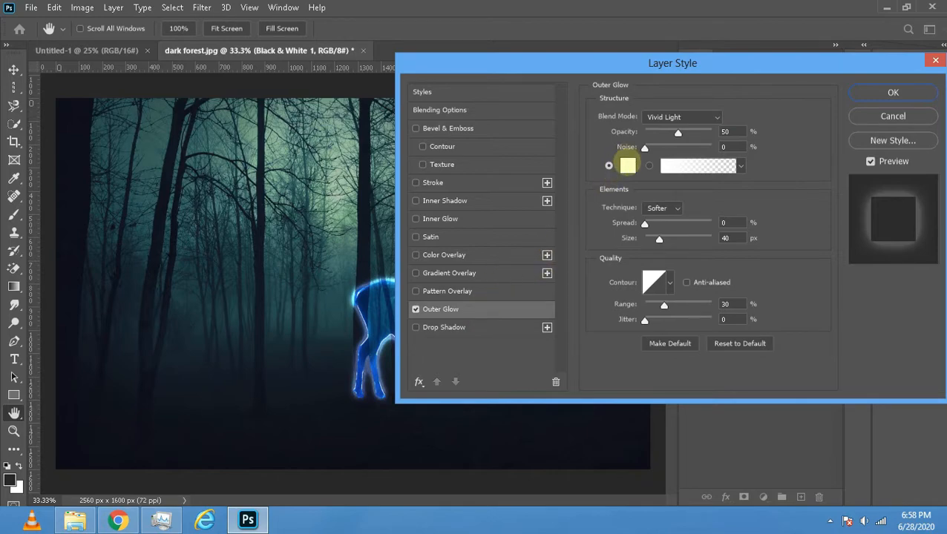
- Set the upper stag layer's outer glow colour to blue 00a8ff
click(628, 165)
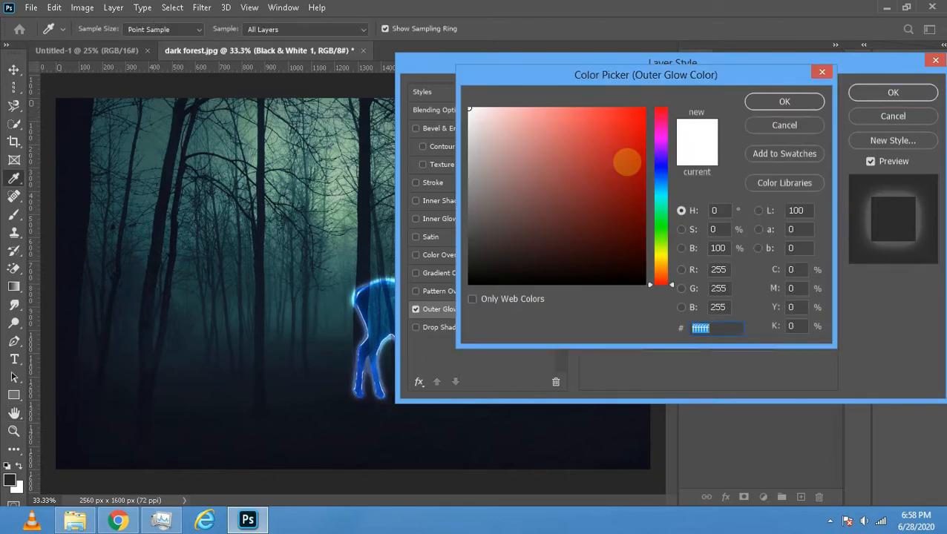
text(00)
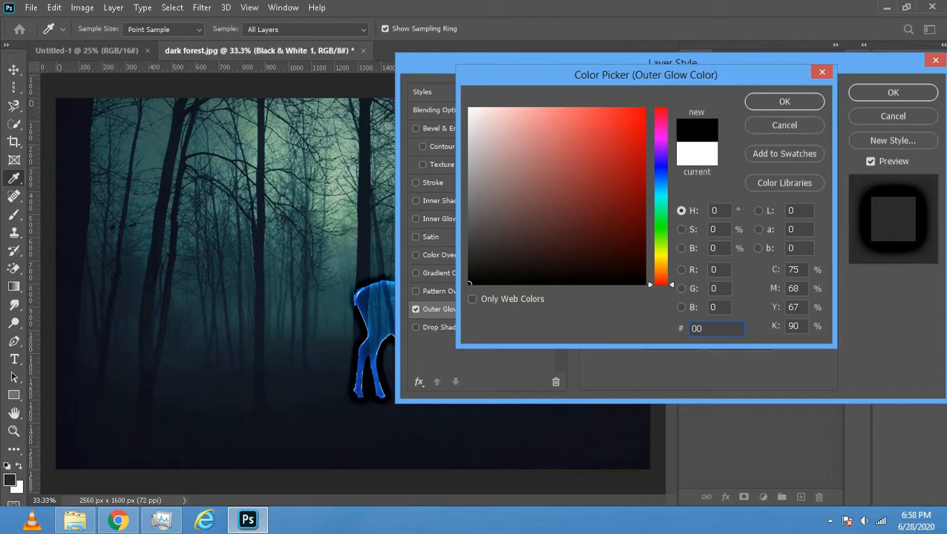
text(a)
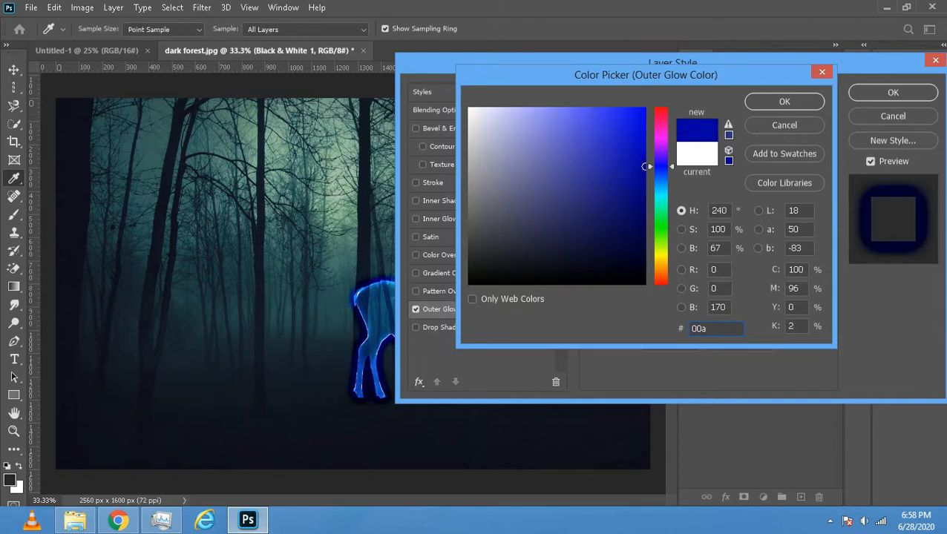
text(8ff)
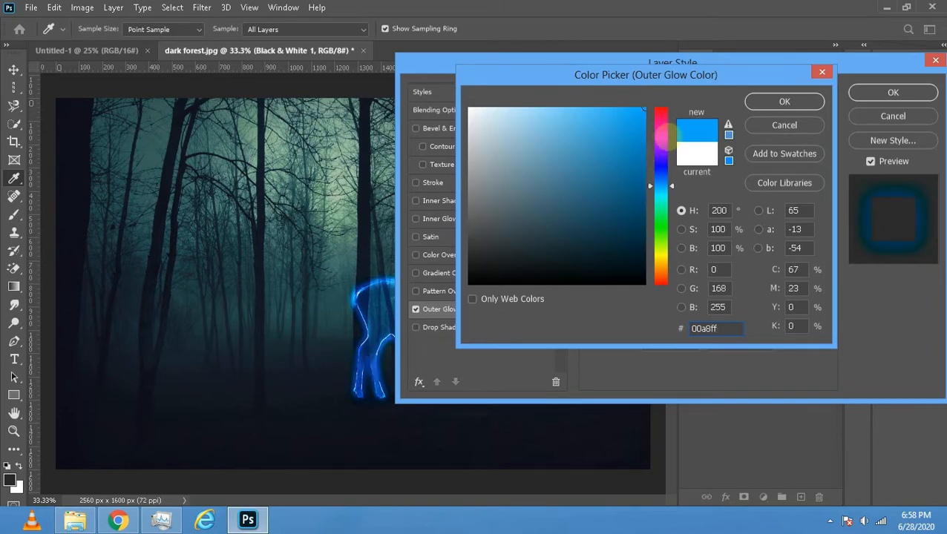
click(772, 102)
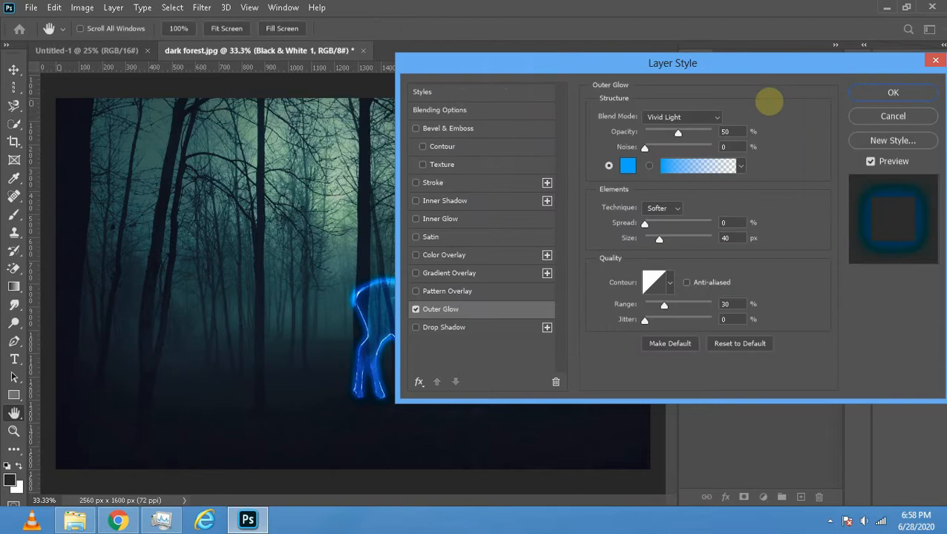
- Set the upper stag layer's outer glow to Color Dodge blend mode with 30% opacity
click(713, 115)
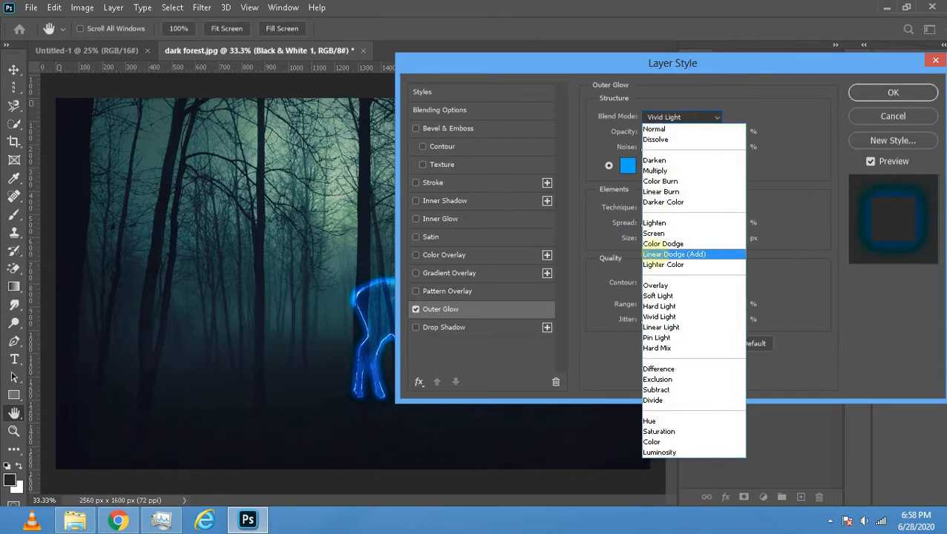
click(661, 243)
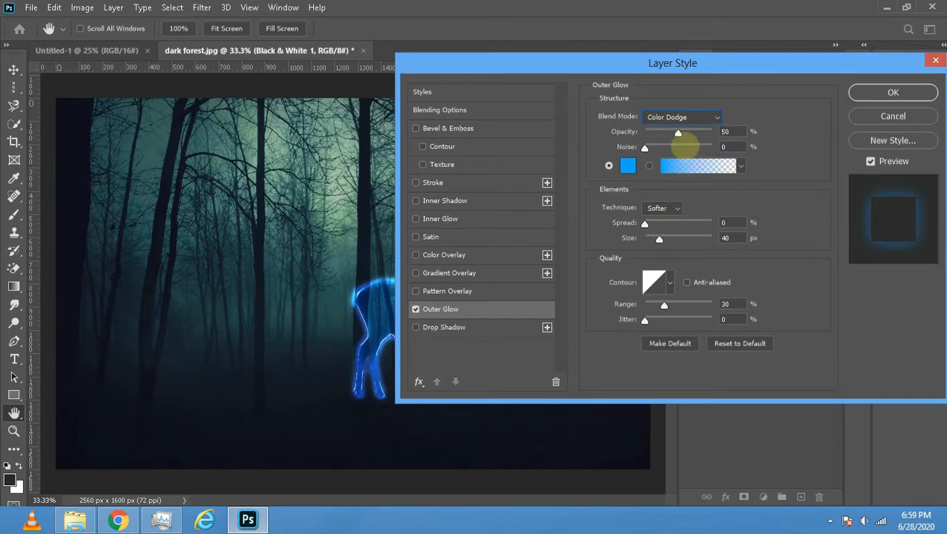
drag(678, 133, 674, 133)
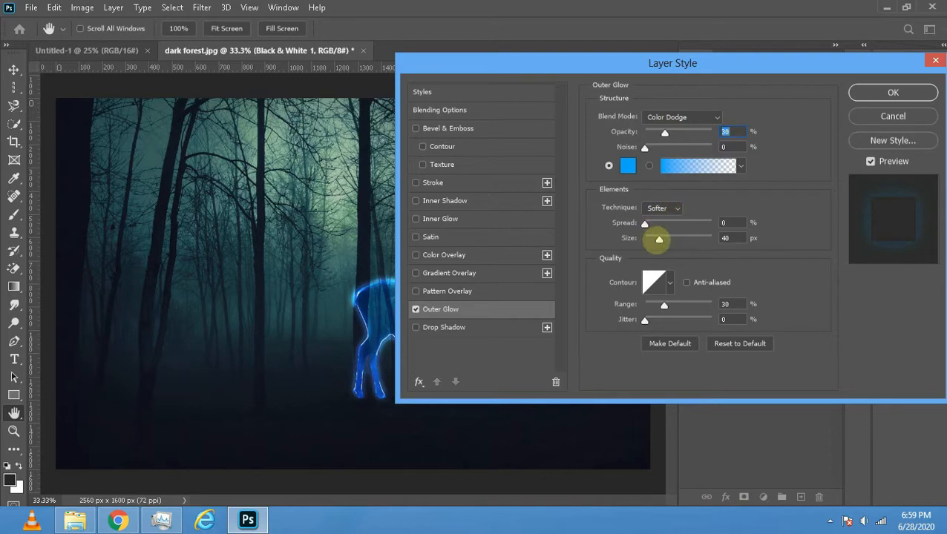
- Set the upper stag layer's outer glow size to 250 px and apply the layer style
drag(659, 239, 767, 445)
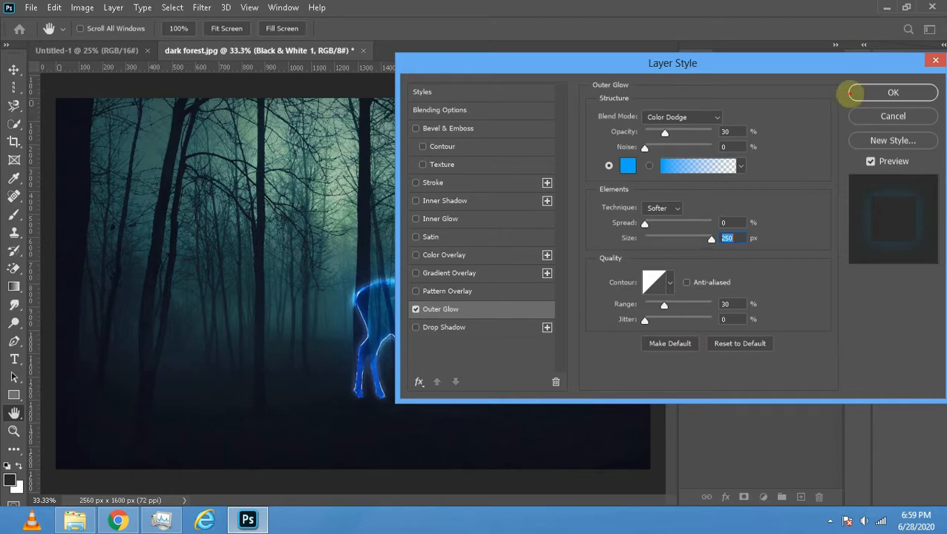
click(852, 92)
key(v)
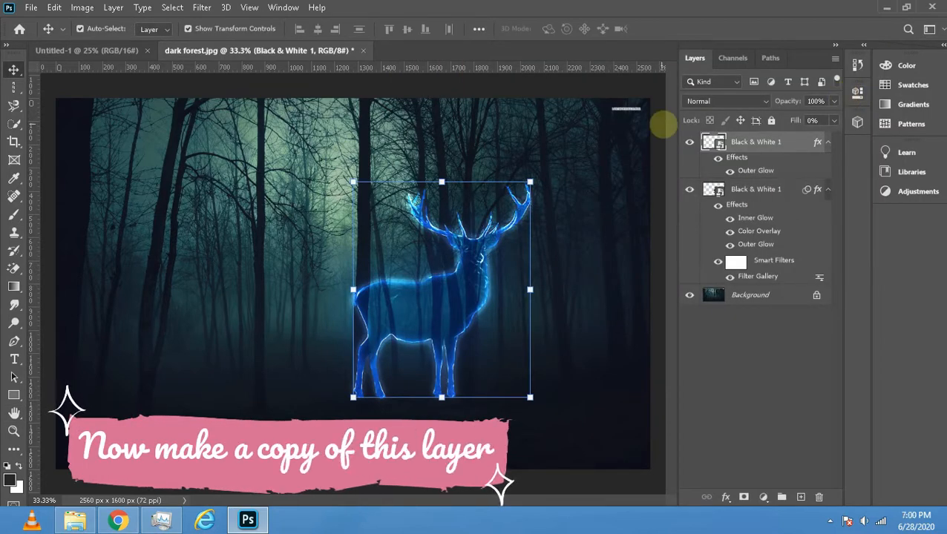
- Duplicate the upper stag layer with its outer glow and rename the copy "copy glow"
click(828, 189)
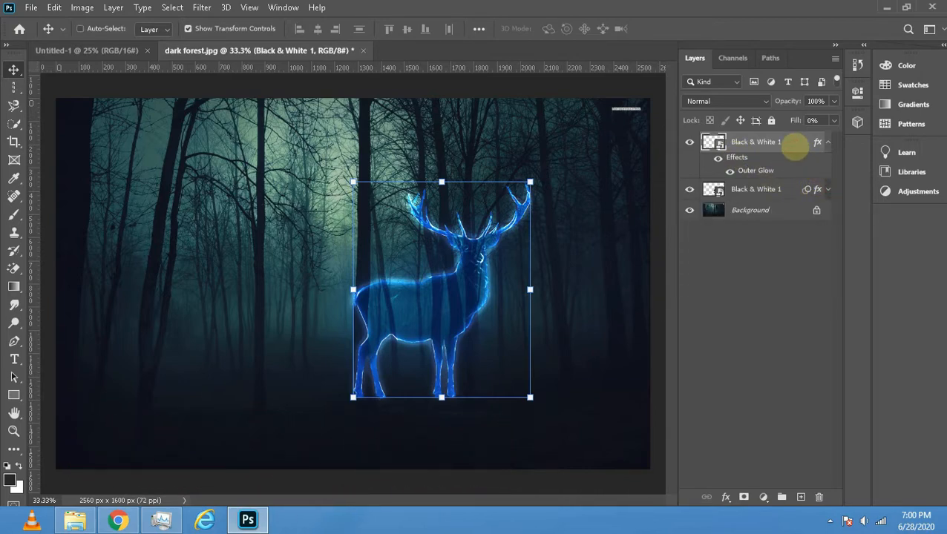
key(ctrl+v)
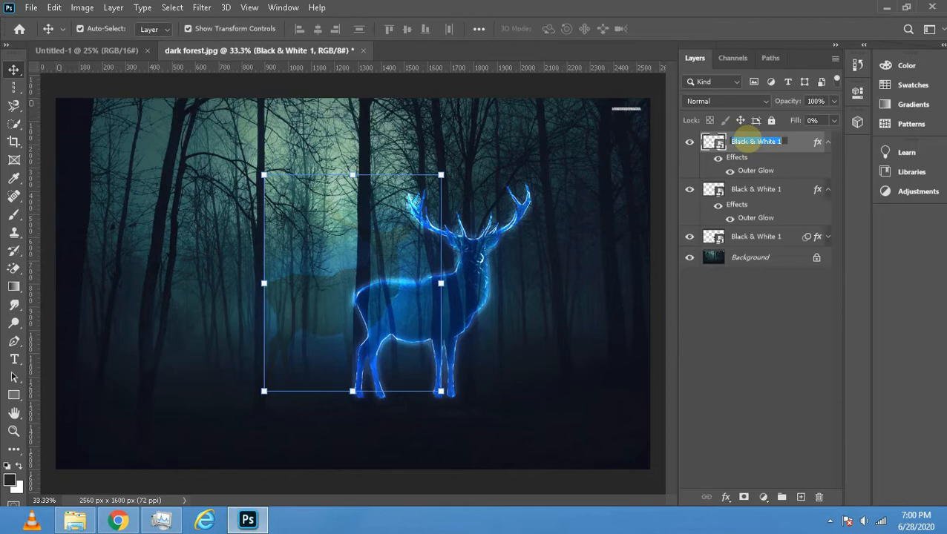
text(copy)
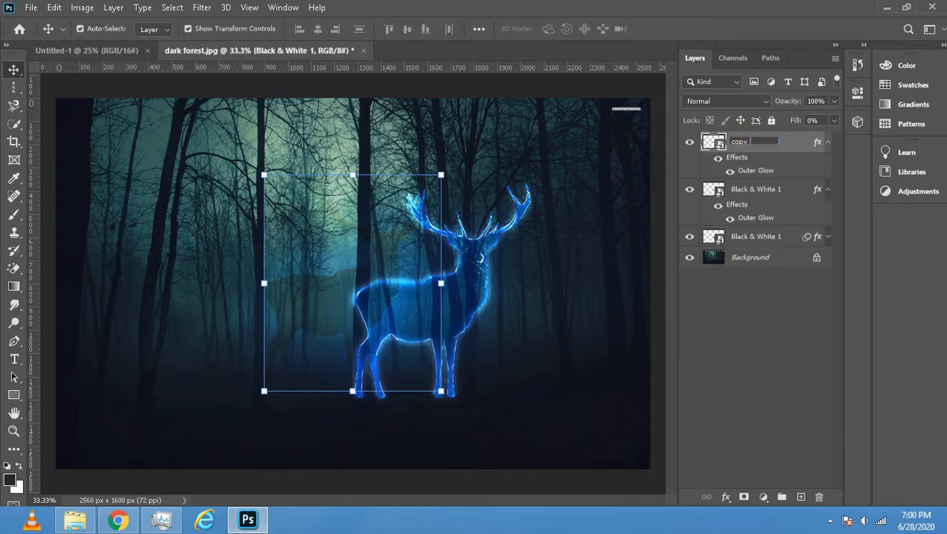
text( glo)
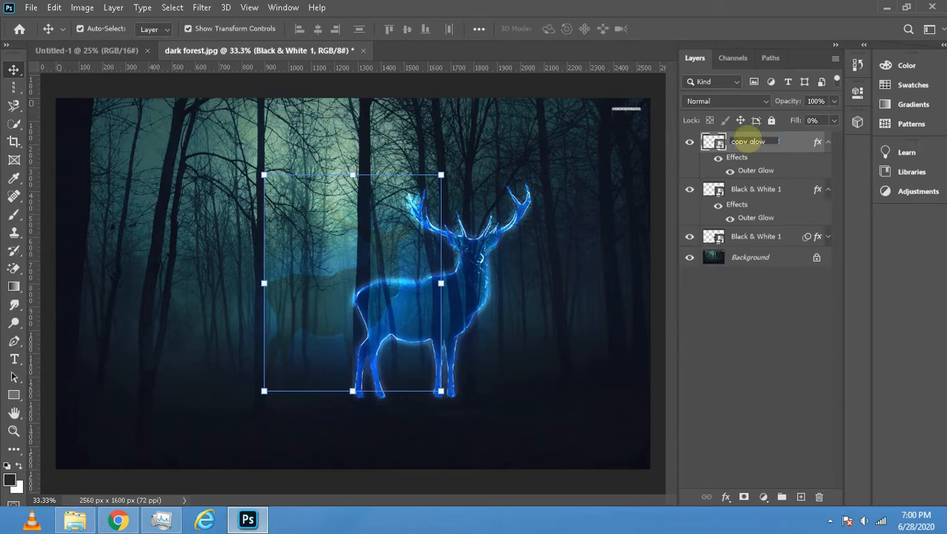
text(w)
key(Return)
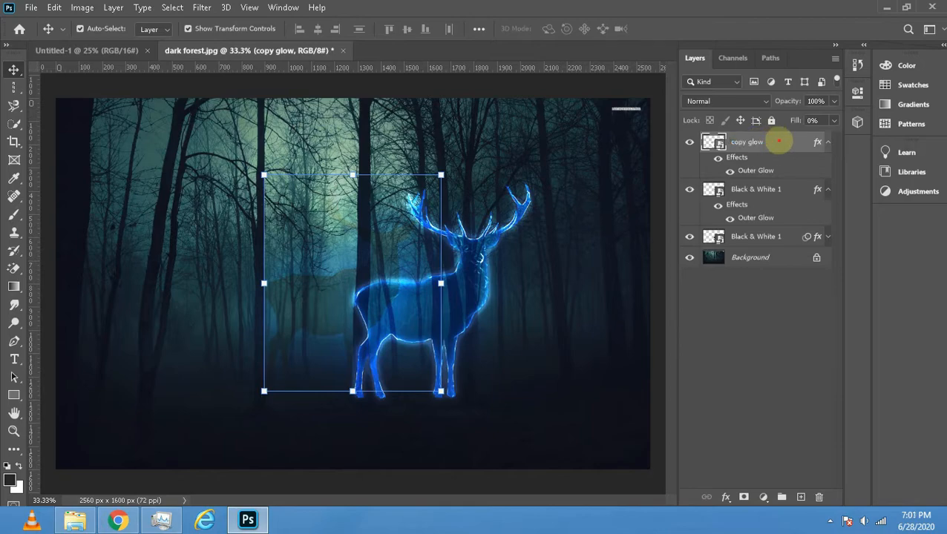
- Move the copy glow layer's stag so that it lines up with the original glowing stag
double_click(778, 141)
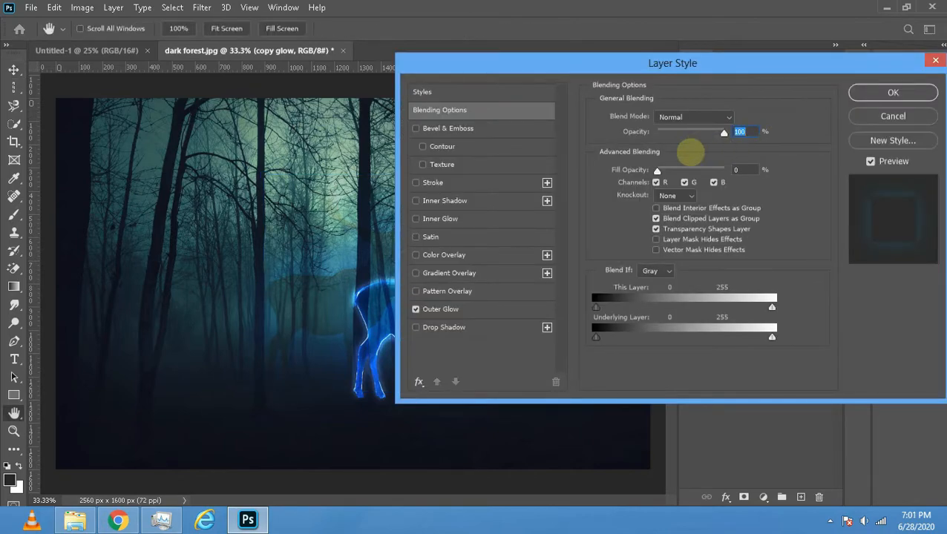
click(893, 93)
key(v)
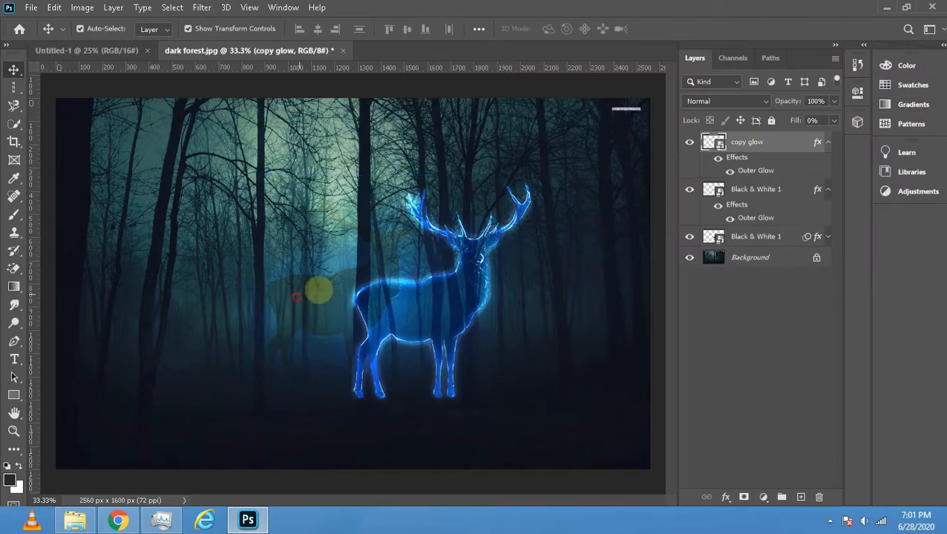
drag(317, 285, 389, 308)
- Toggle the visibility of the two Black & White 1 layers to compare their contributions to the glow
click(690, 189)
click(690, 189)
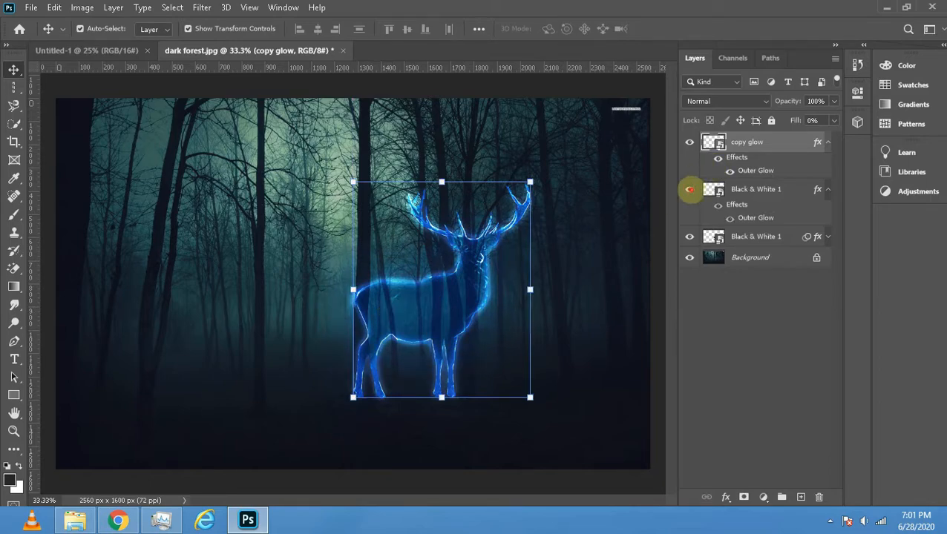
click(690, 236)
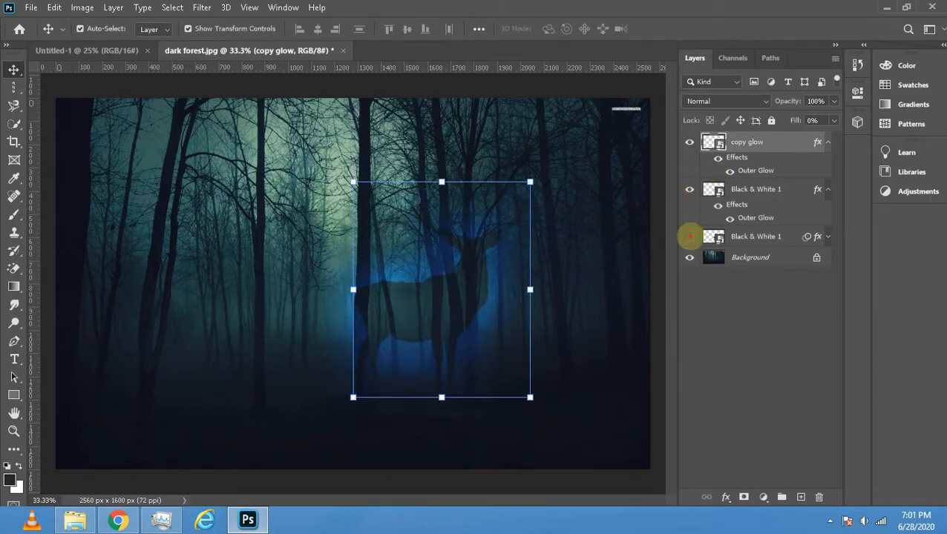
click(690, 236)
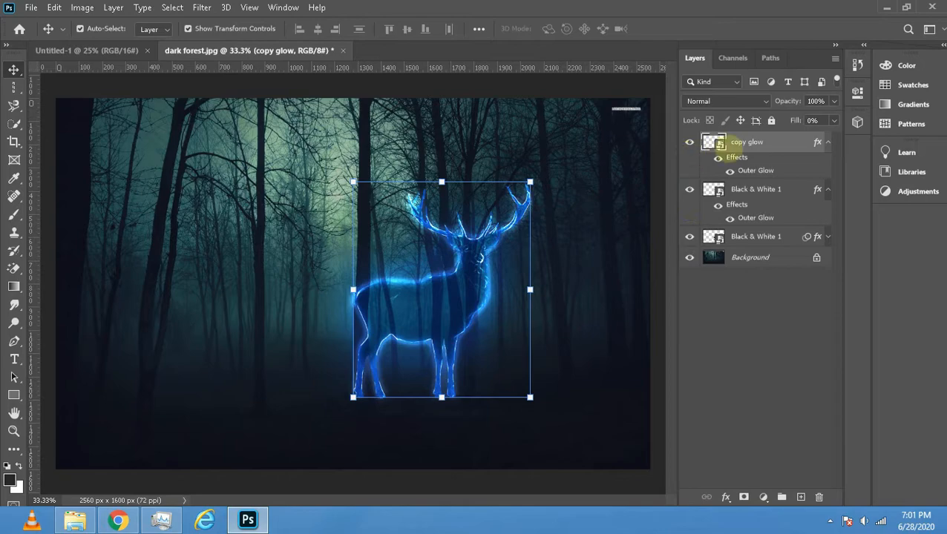
- Set the copy glow layer's outer glow to Dissolve blend mode with 4% opacity to create sparkling particles
click(741, 142)
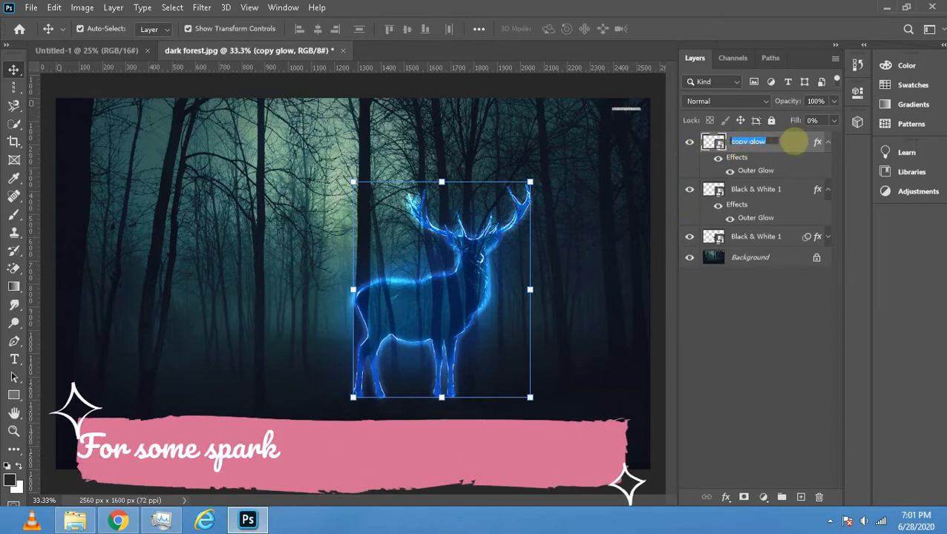
double_click(756, 170)
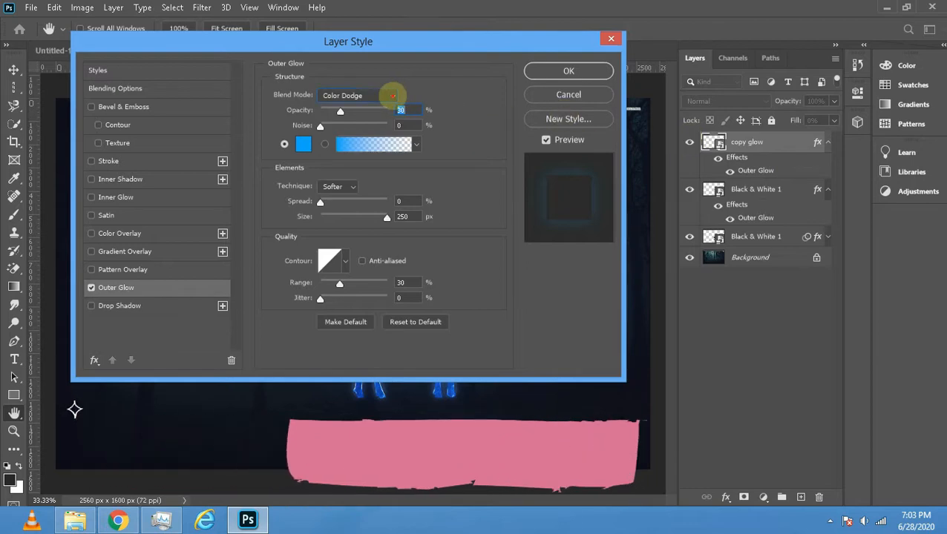
click(392, 95)
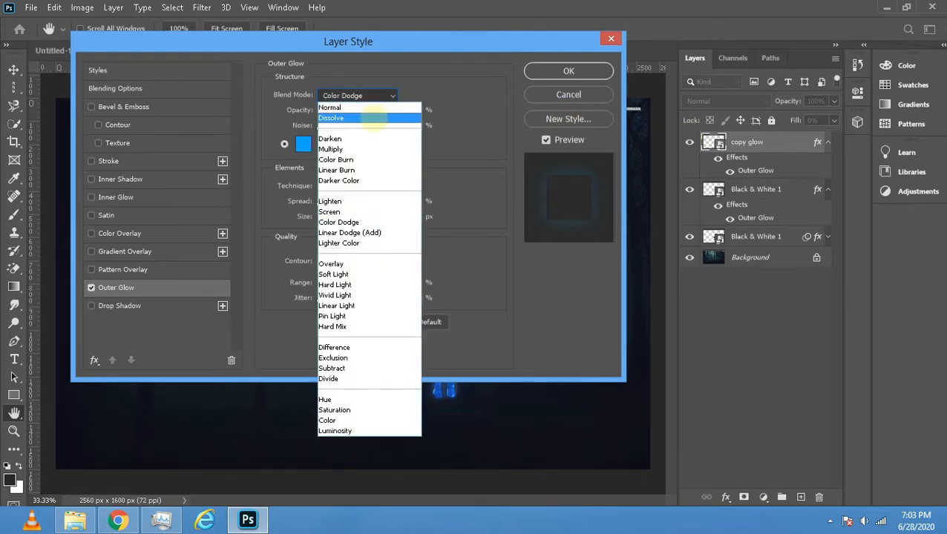
click(371, 118)
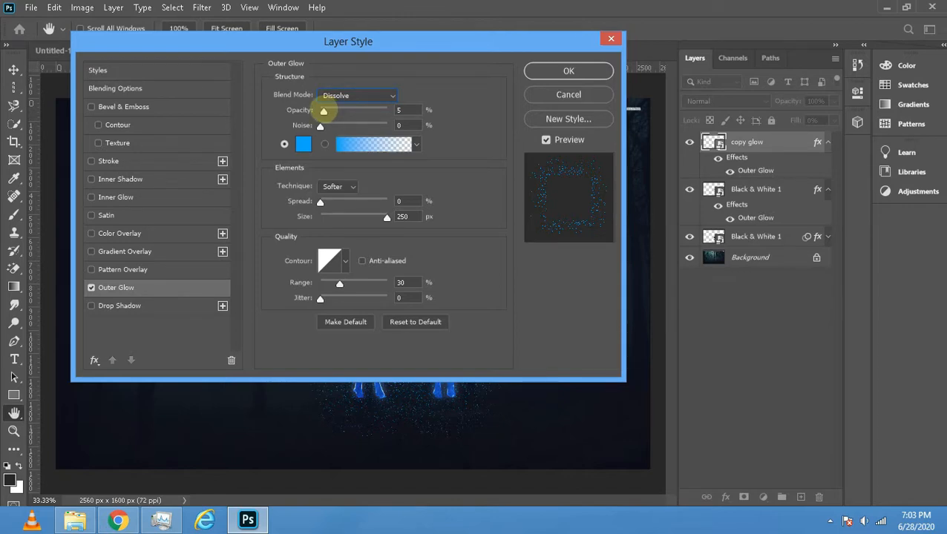
click(323, 111)
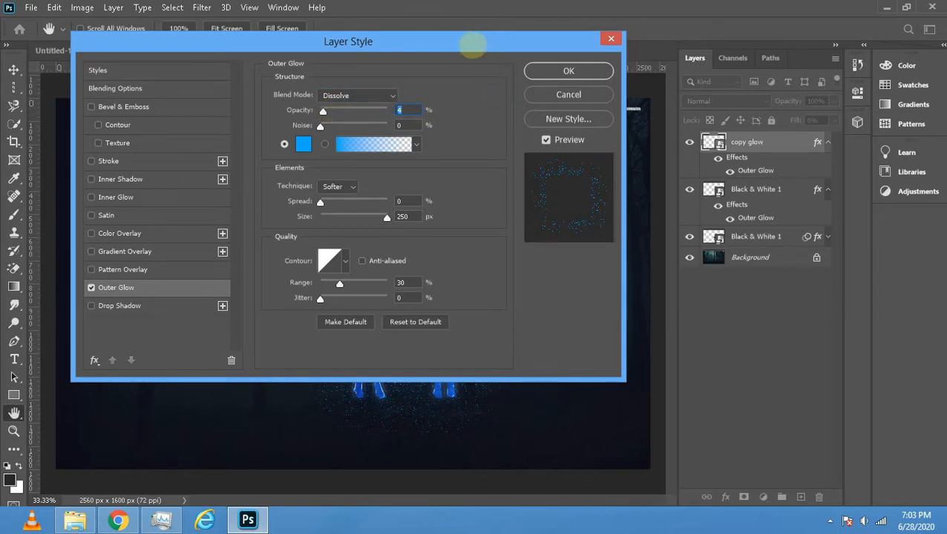
drag(467, 43, 887, 26)
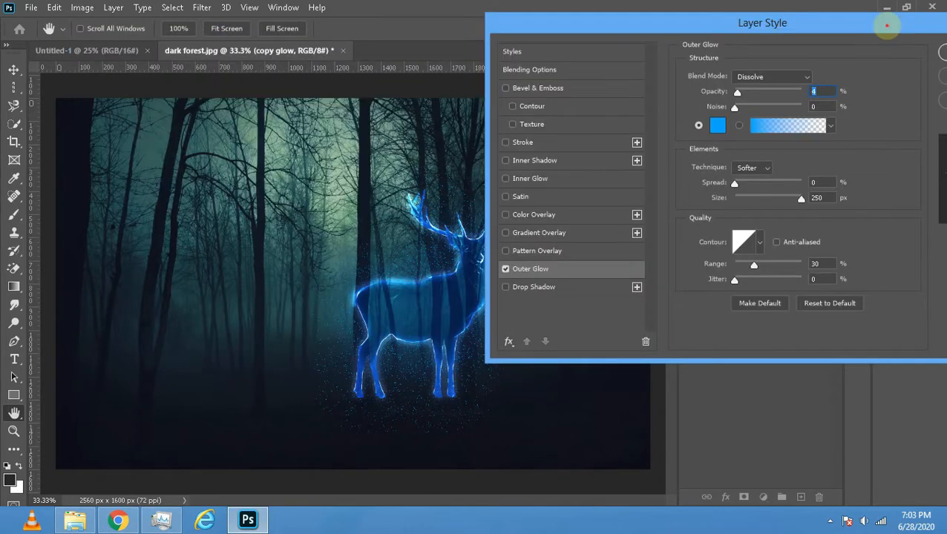
click(816, 83)
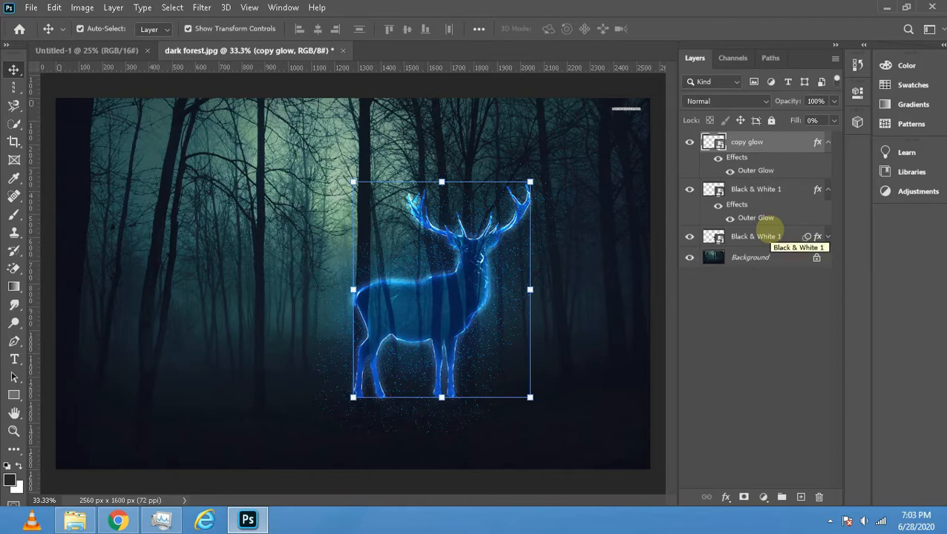
double_click(761, 189)
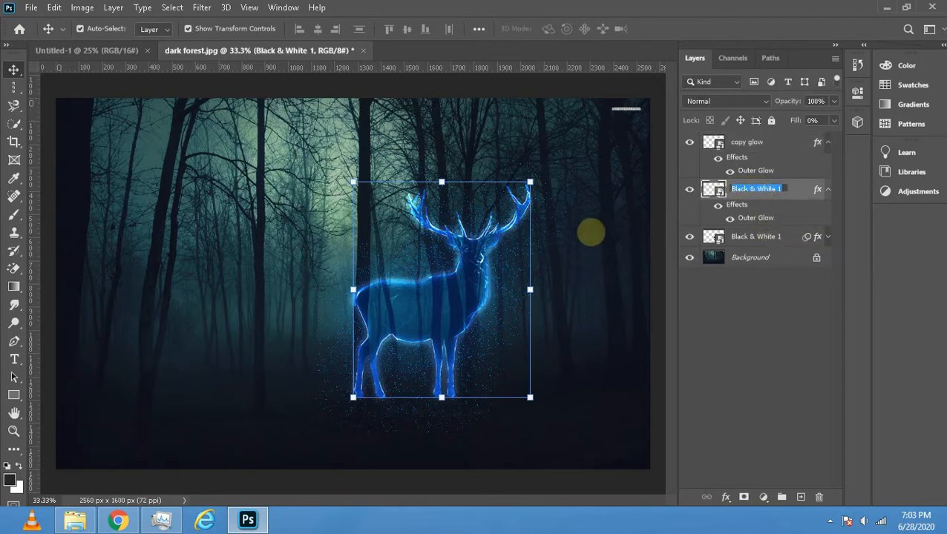
click(623, 159)
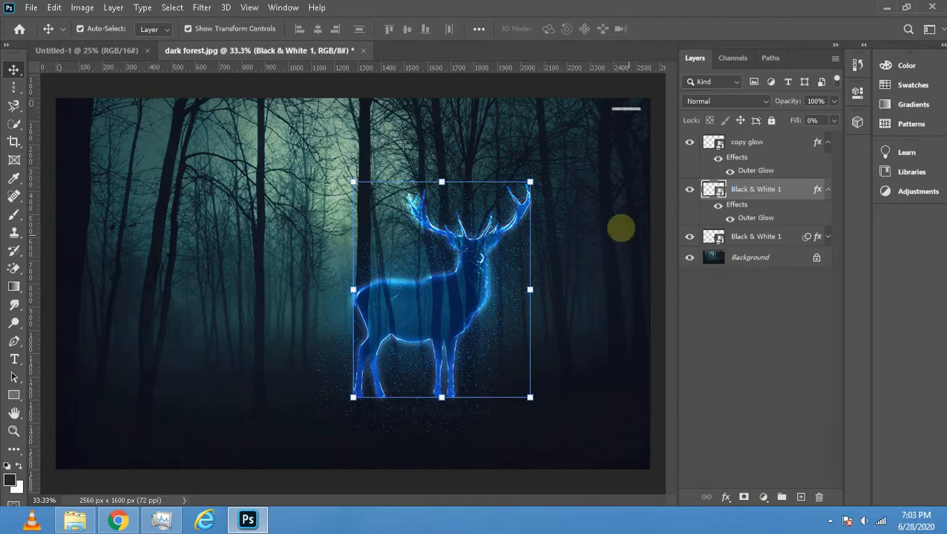
click(622, 226)
- Add a Brightness/Contrast adjustment directly above the Background layer with brightness -7 and contrast 27
click(759, 264)
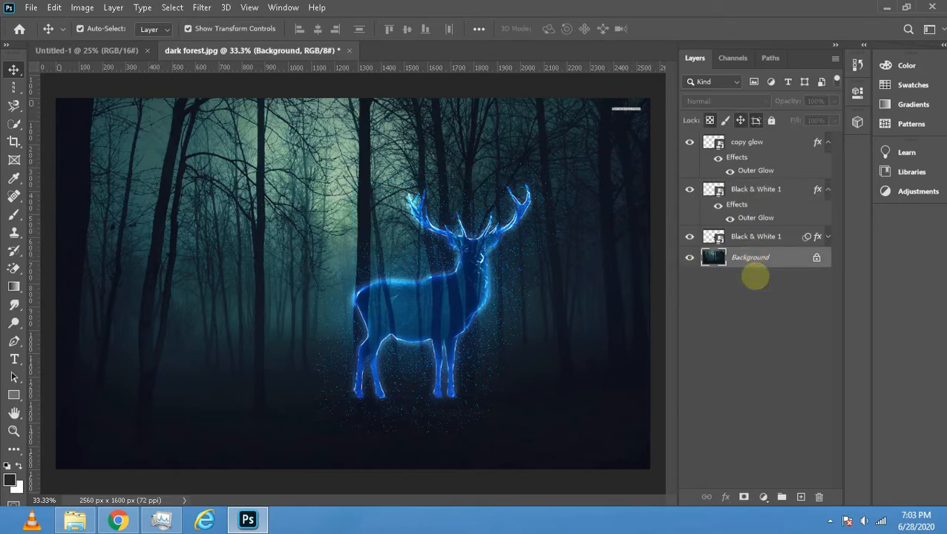
click(801, 496)
key(ctrl+z)
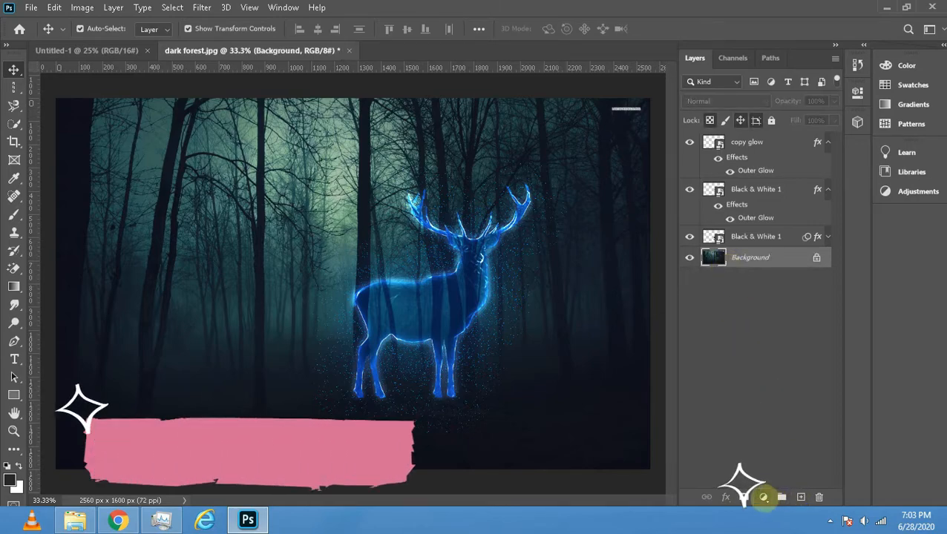
click(764, 496)
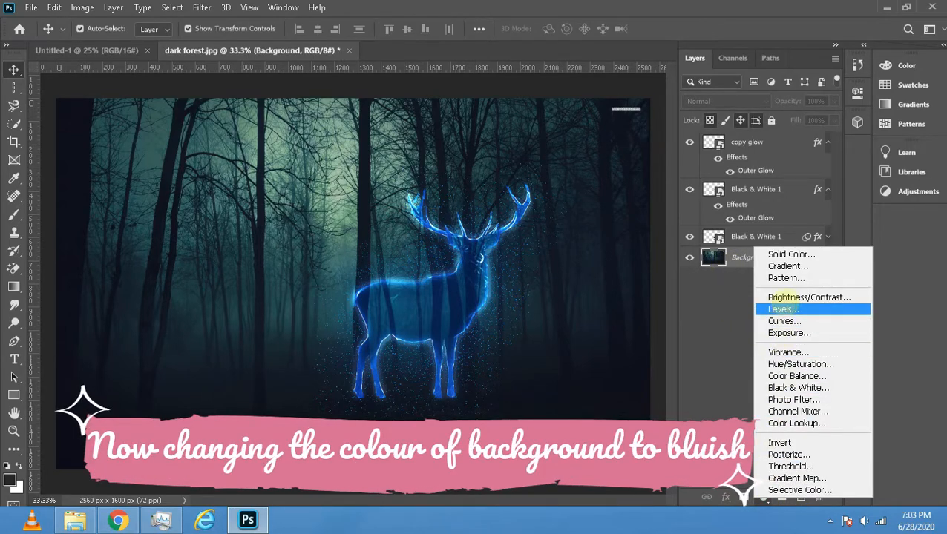
click(787, 296)
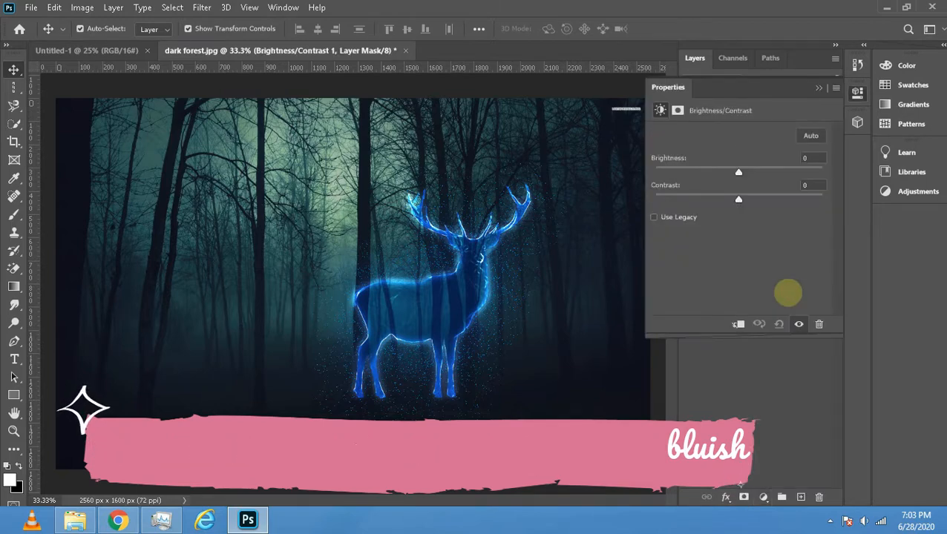
drag(738, 199, 760, 199)
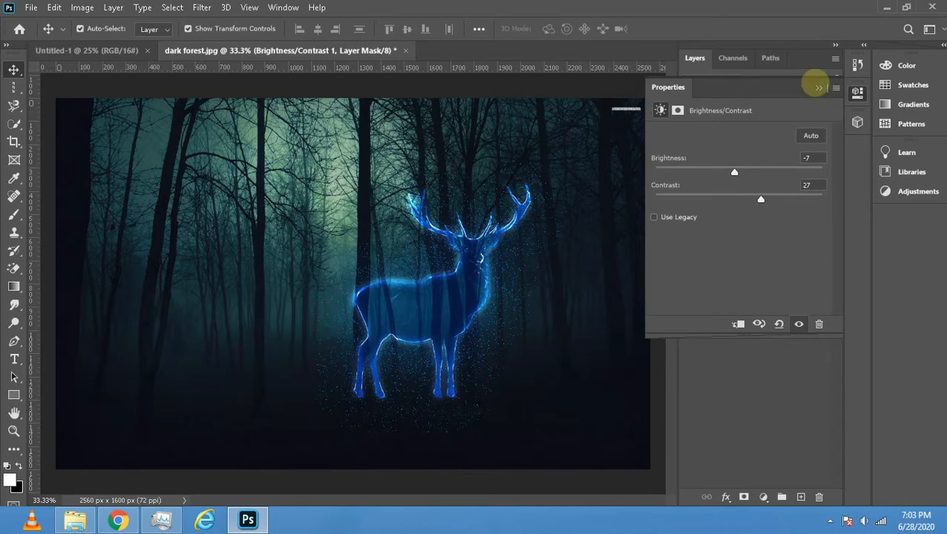
click(819, 89)
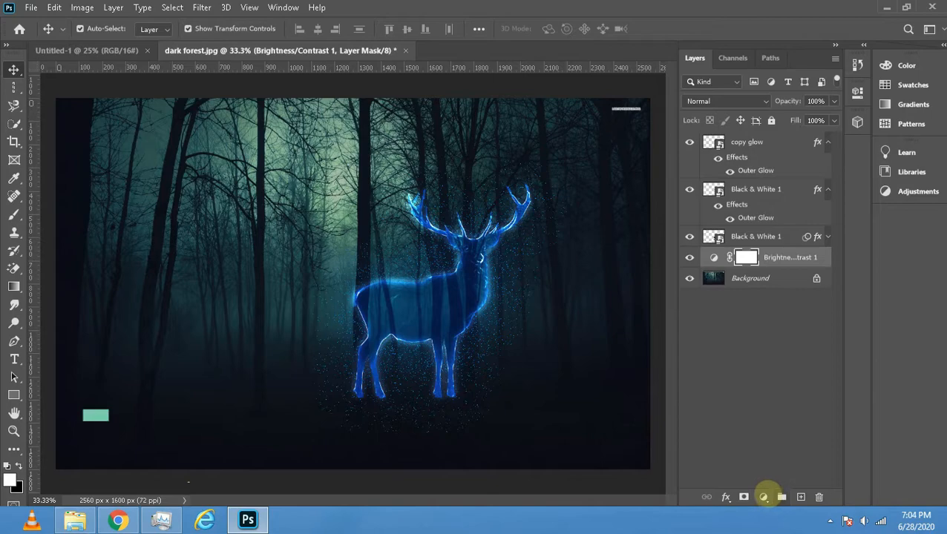
- Add a Curves adjustment above the Brightness/Contrast layer and pull the Red channel's midtones down
click(763, 497)
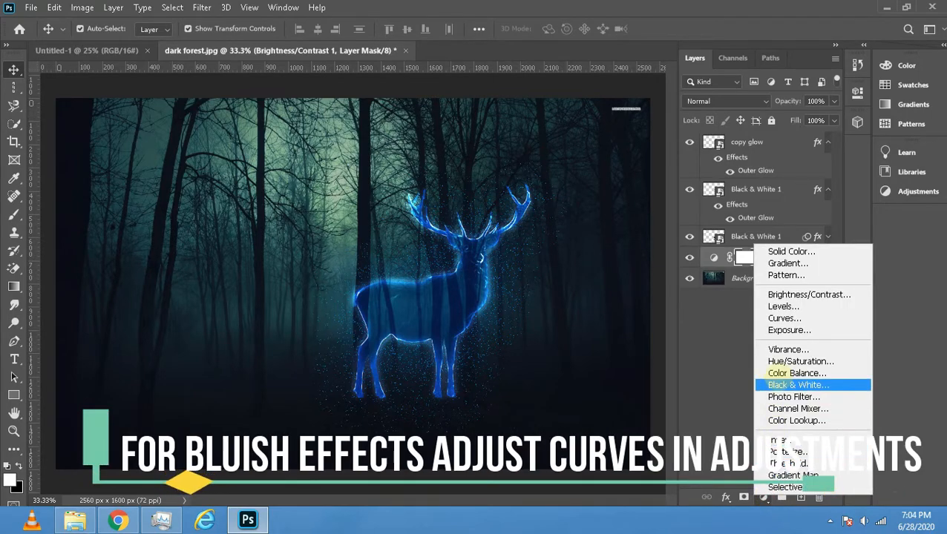
click(784, 317)
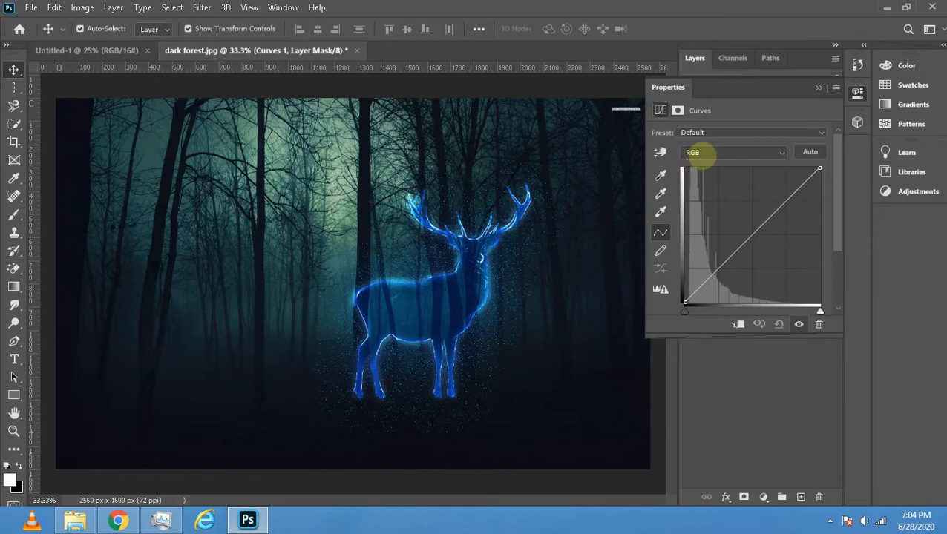
click(709, 153)
click(708, 174)
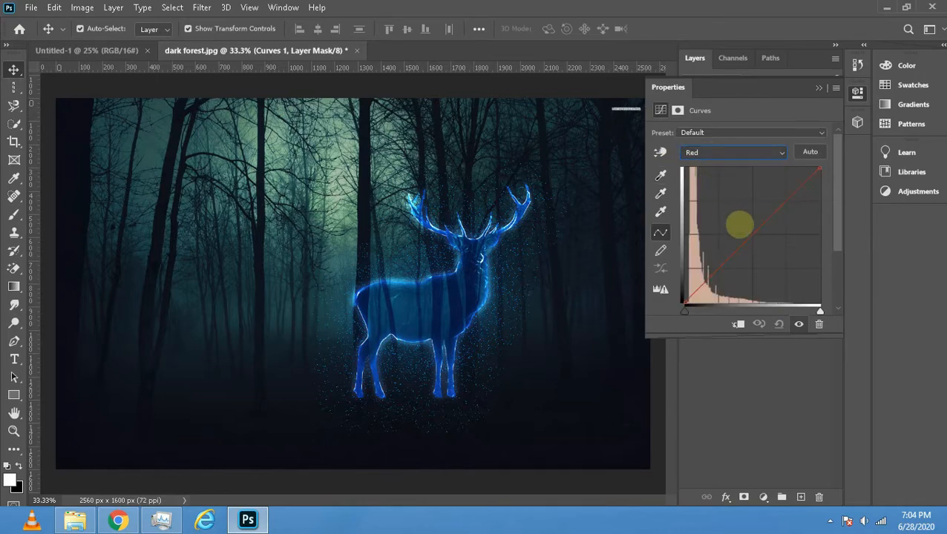
drag(752, 235, 764, 246)
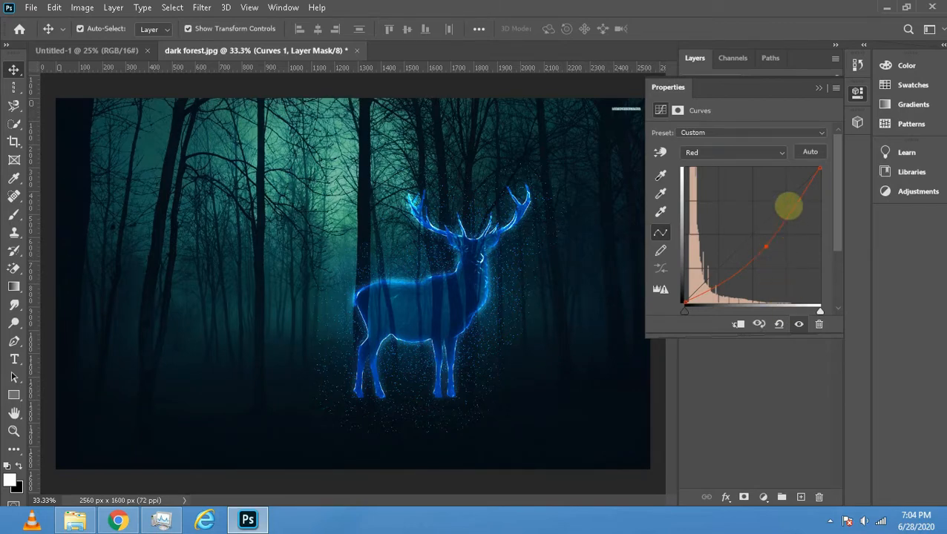
- Raise the midtones of the Blue channel in the Curves adjustment to tint the forest background blue
click(765, 153)
click(770, 195)
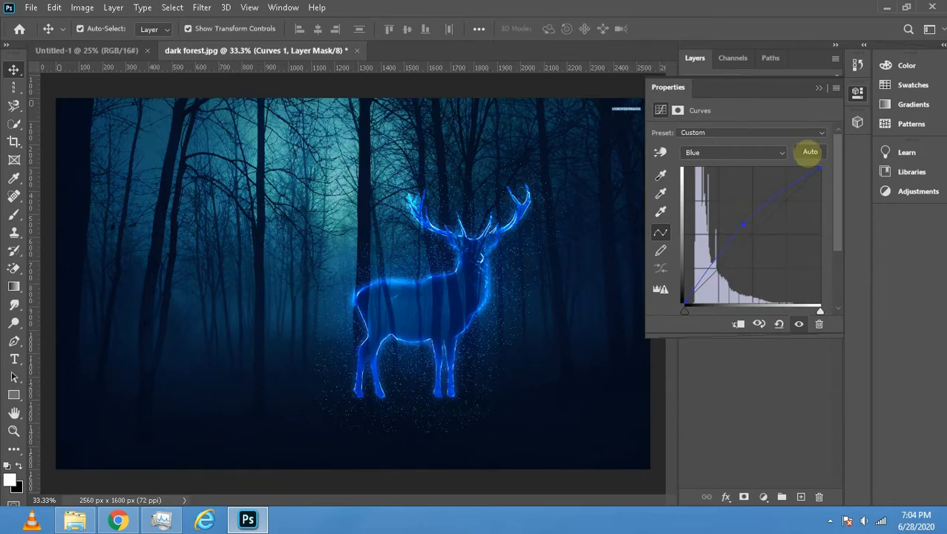
click(818, 87)
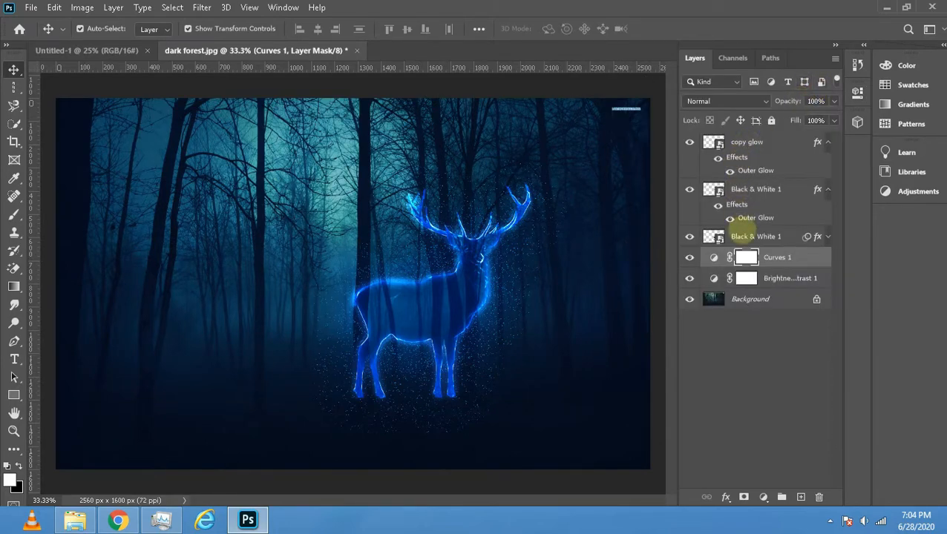
- Deselect all layers and expand the filtered stag layer's list of effects and smart filters
click(750, 340)
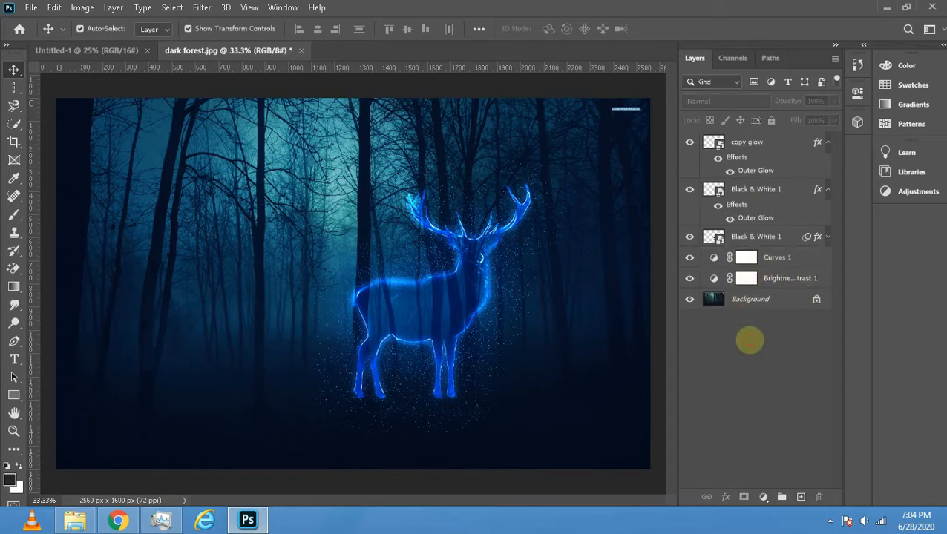
click(828, 236)
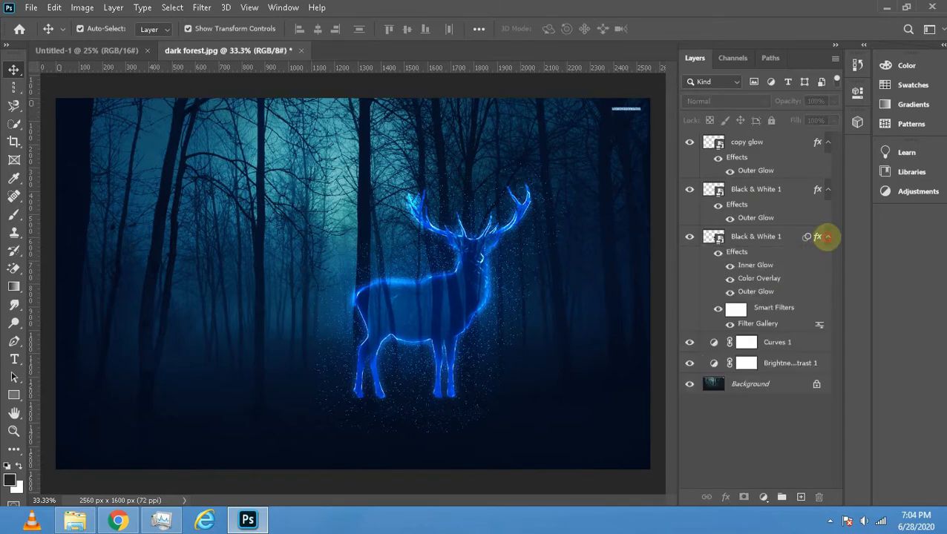
- Merge the Curves and Brightness/Contrast adjustment layers with the Background layer
click(828, 236)
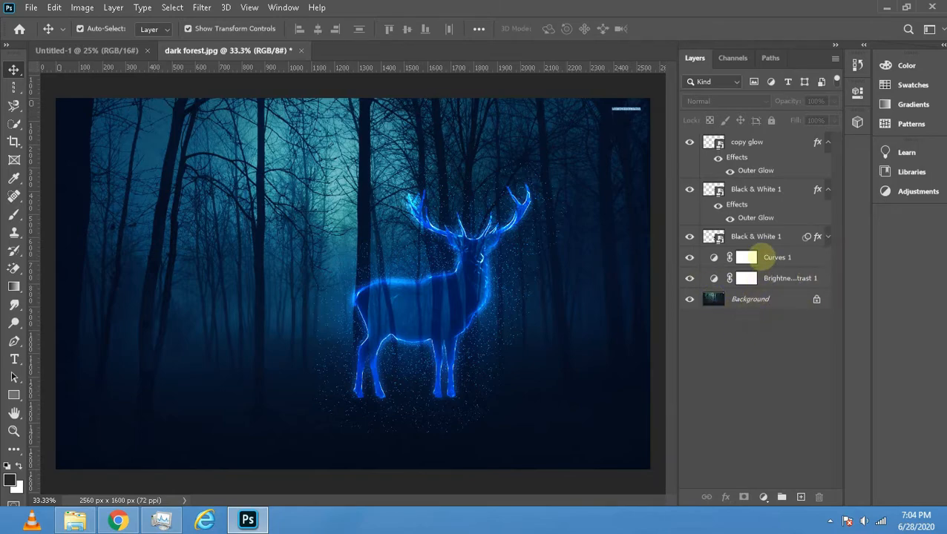
click(777, 257)
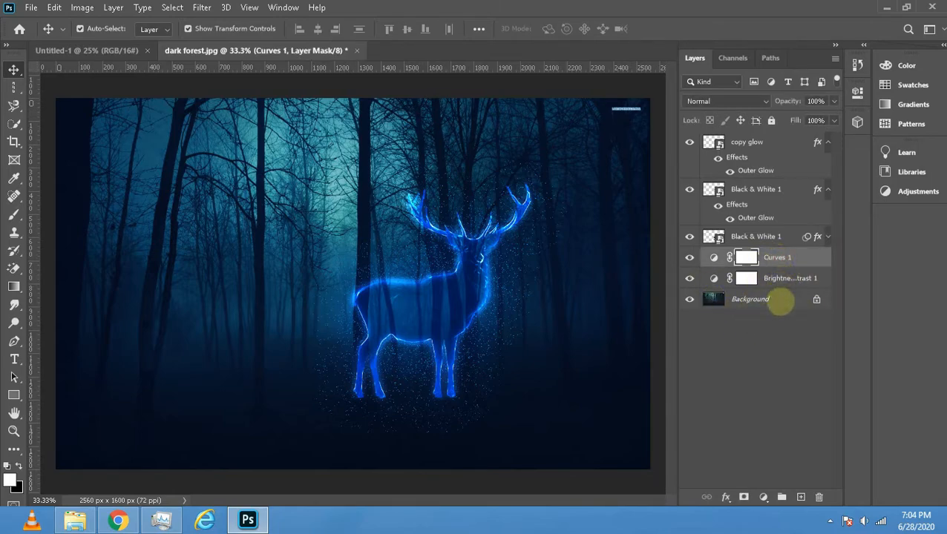
shift+click(777, 299)
right_click(777, 299)
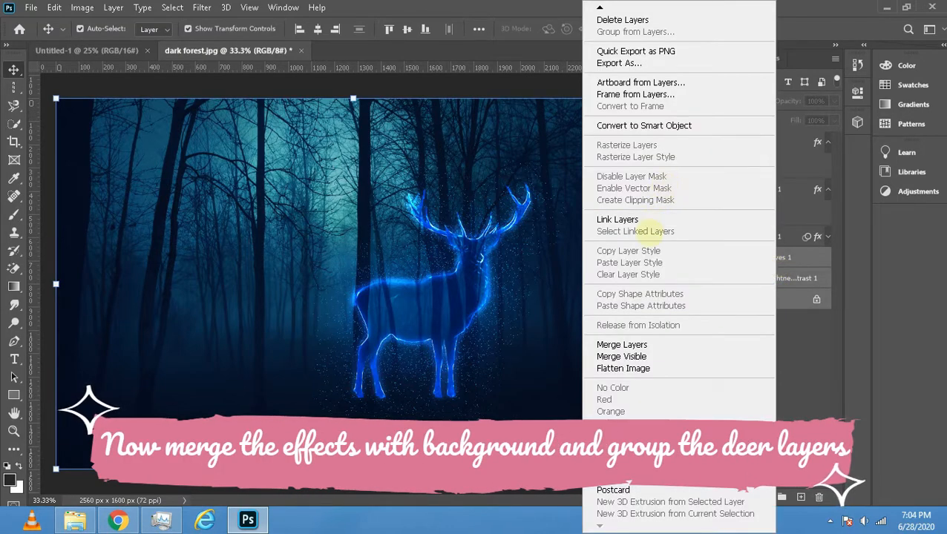
click(627, 344)
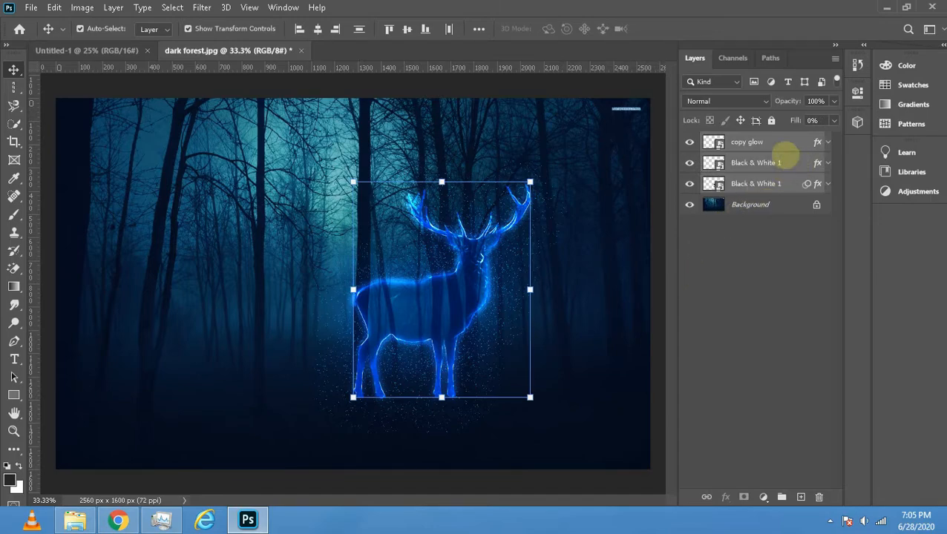
- Group the three stag layers above the Background and deselect all layers
right_click(786, 155)
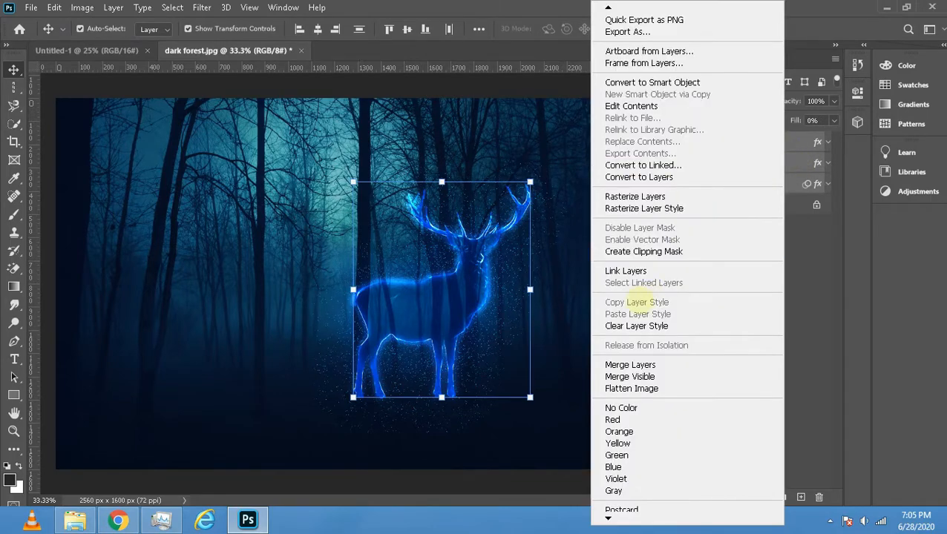
click(822, 242)
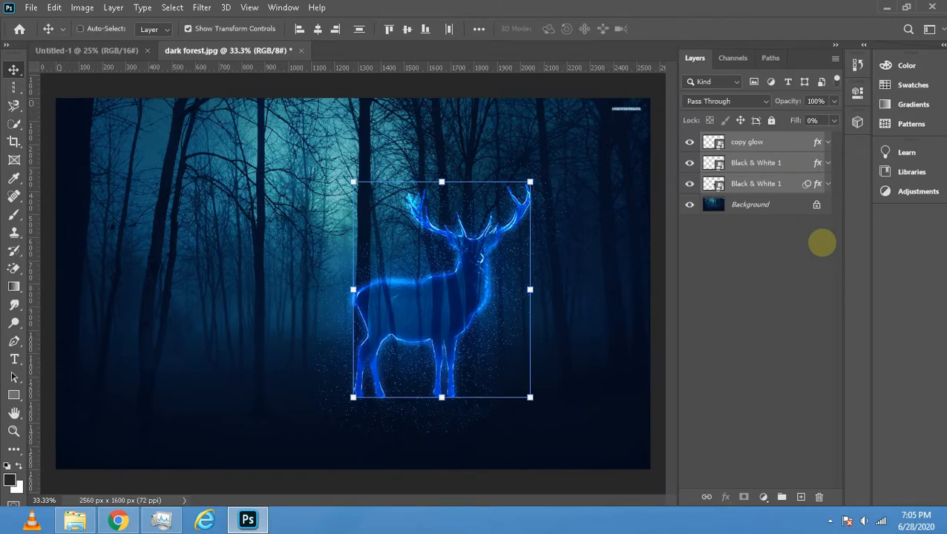
key(ctrl+g)
click(790, 227)
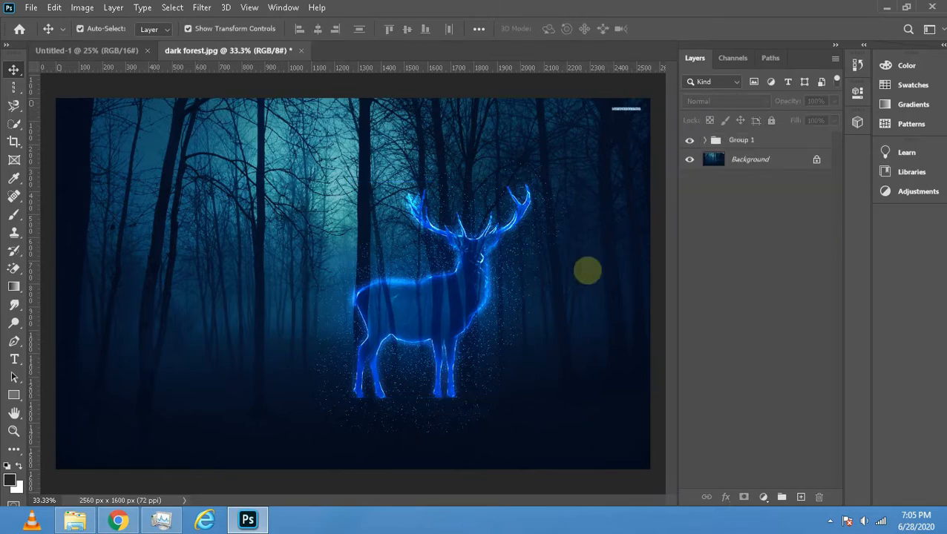
- Place the smoke image as an embedded object above the stag group and set its blend mode to Color Dodge
click(32, 8)
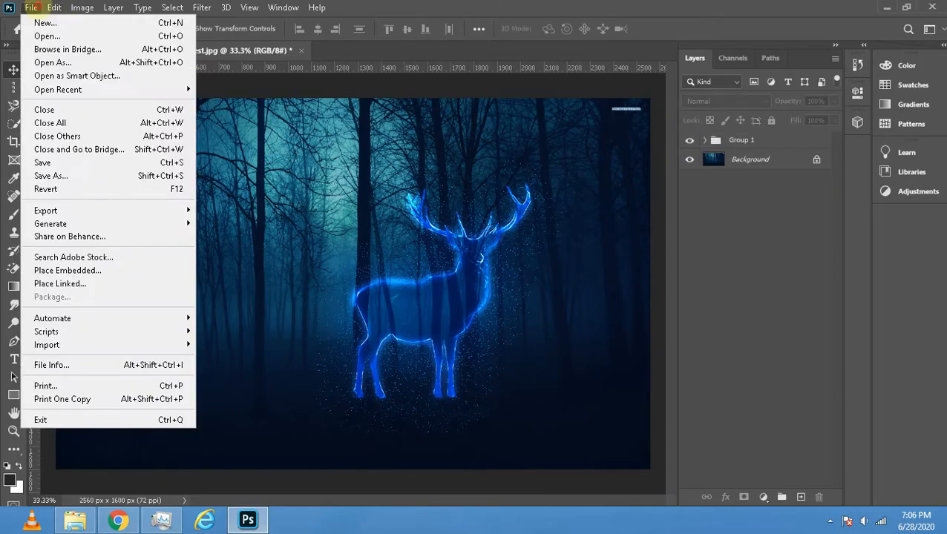
click(735, 448)
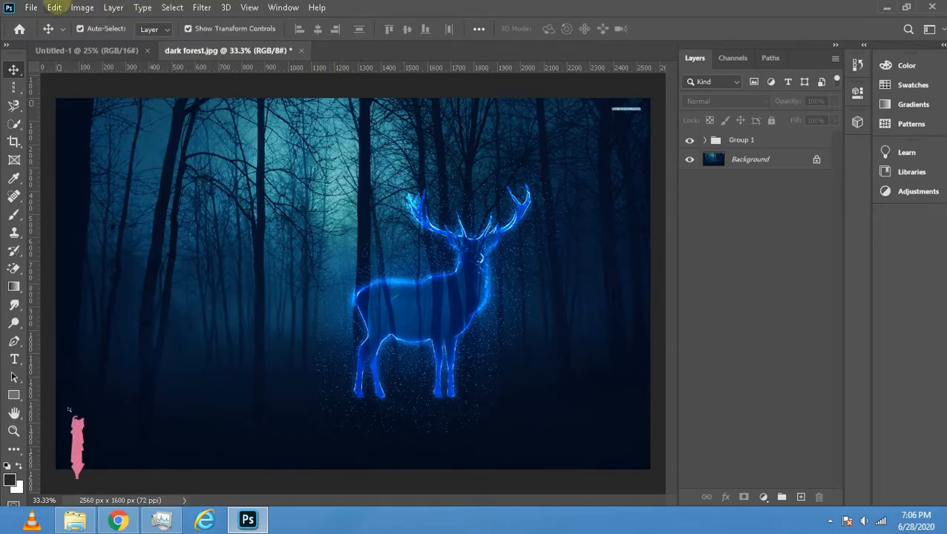
click(30, 7)
click(95, 270)
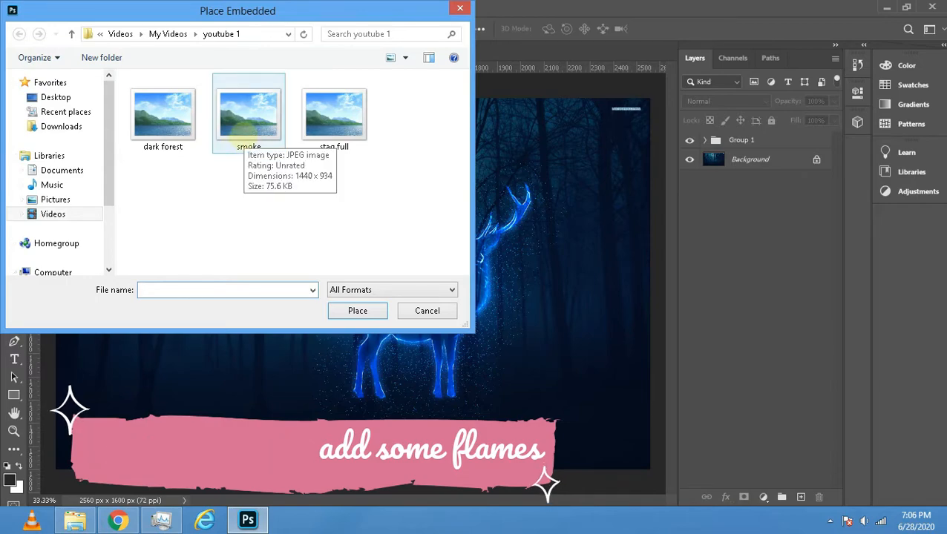
click(247, 133)
click(357, 310)
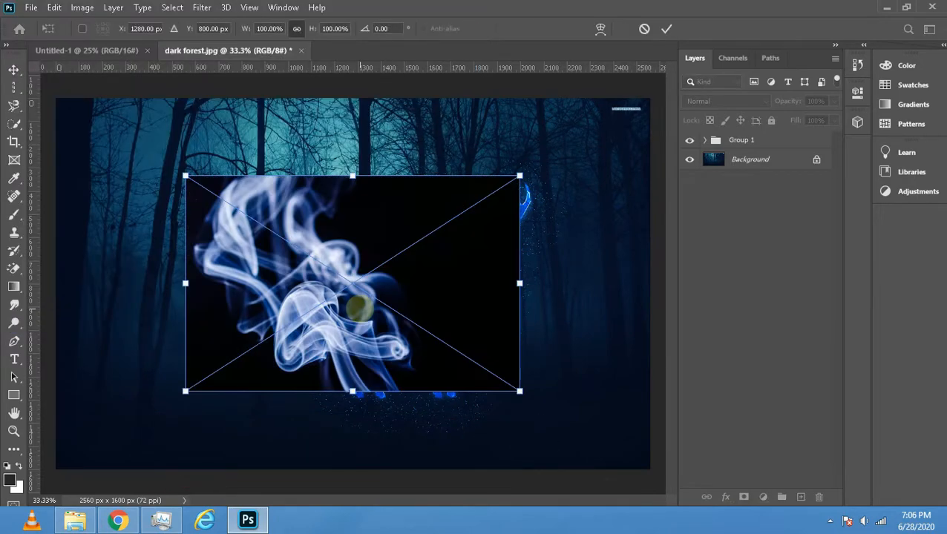
drag(353, 176, 353, 141)
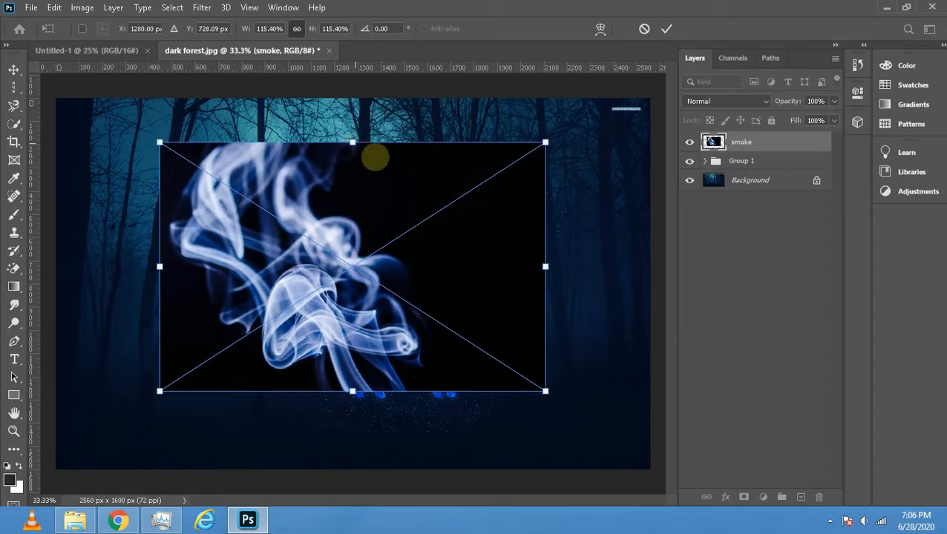
click(765, 101)
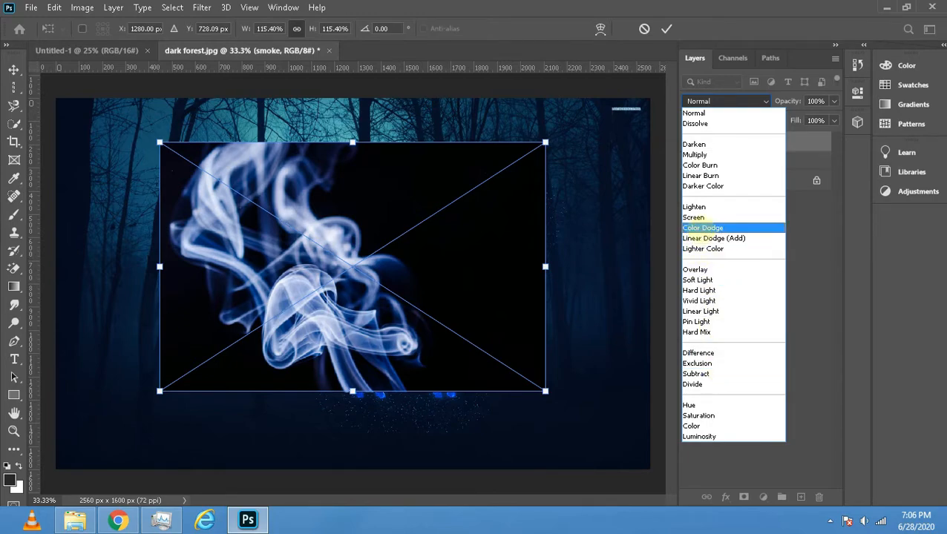
click(701, 228)
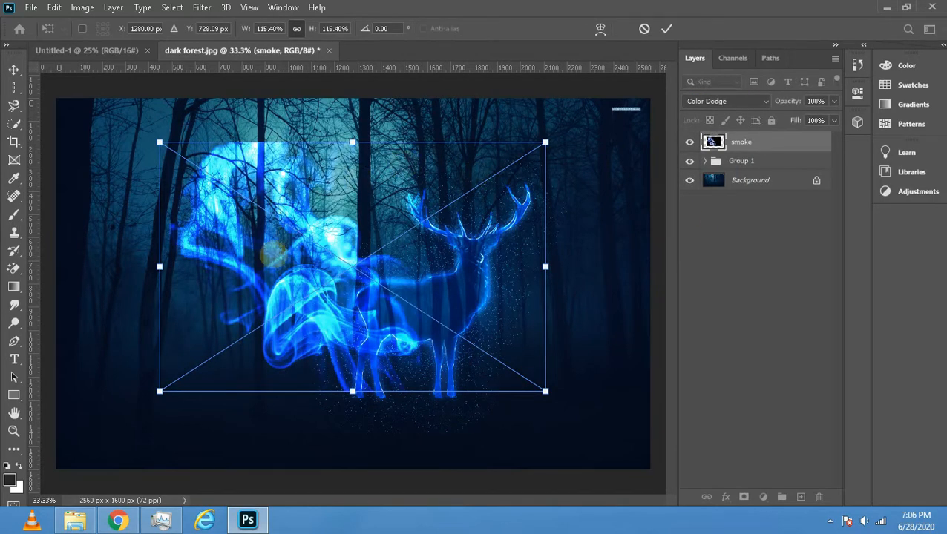
- Scale the smoke down to about 43.5% and position it over the stag's left-hand antler
drag(293, 236, 431, 158)
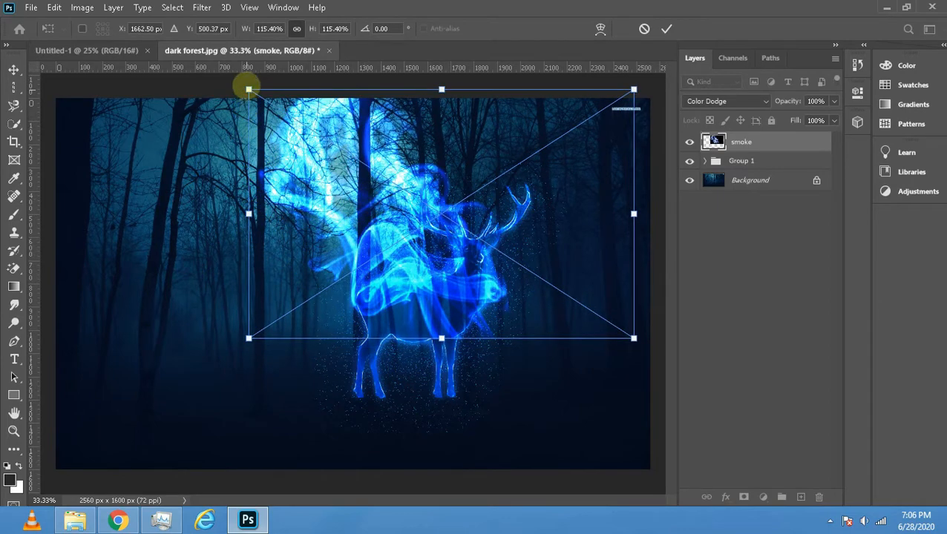
drag(248, 89, 478, 256)
drag(543, 275, 426, 183)
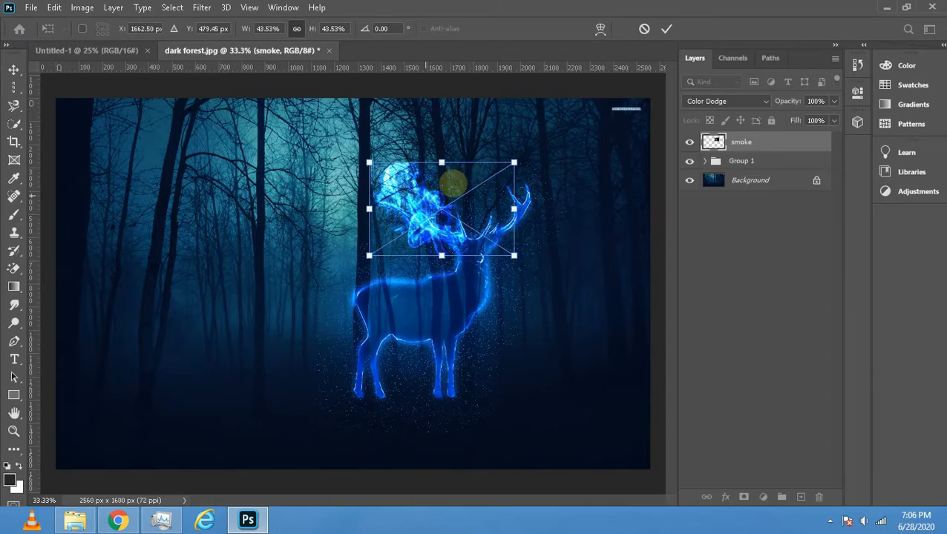
- Reduce the smoke layer's opacity to 41%, shift it slightly down and right onto the antler, and commit the placement
click(835, 101)
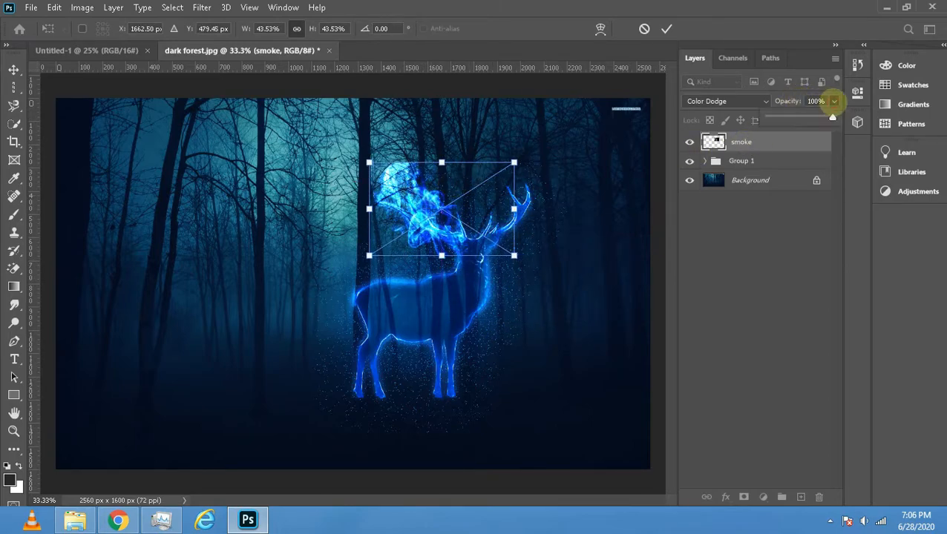
drag(831, 118, 806, 118)
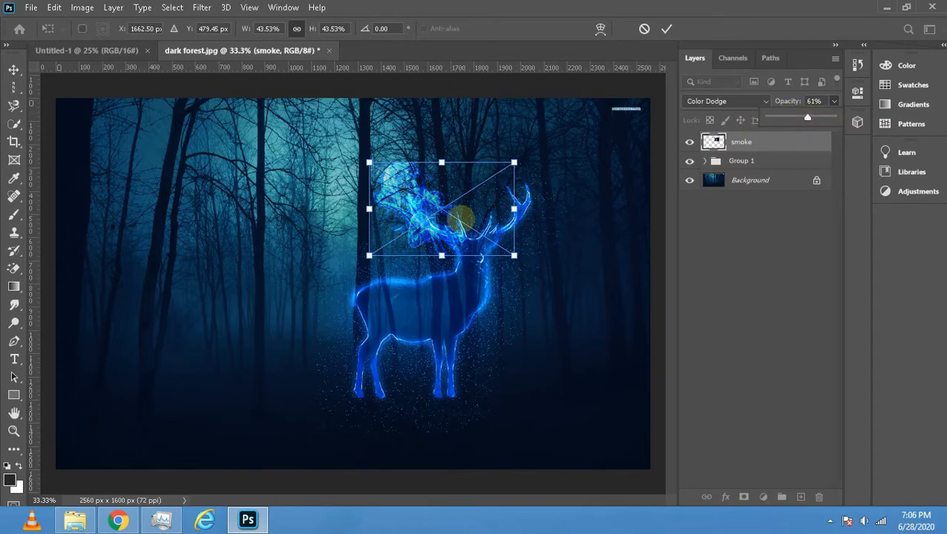
drag(457, 213, 466, 222)
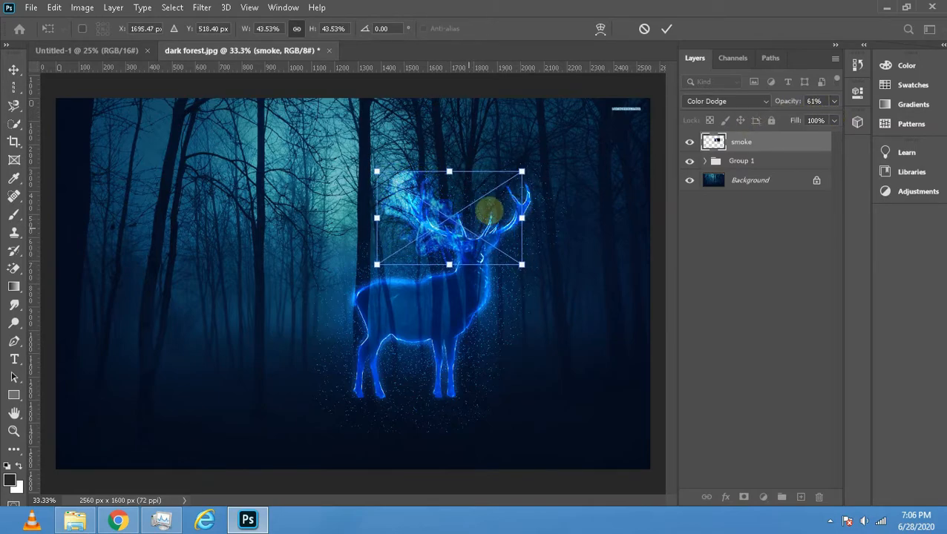
click(834, 101)
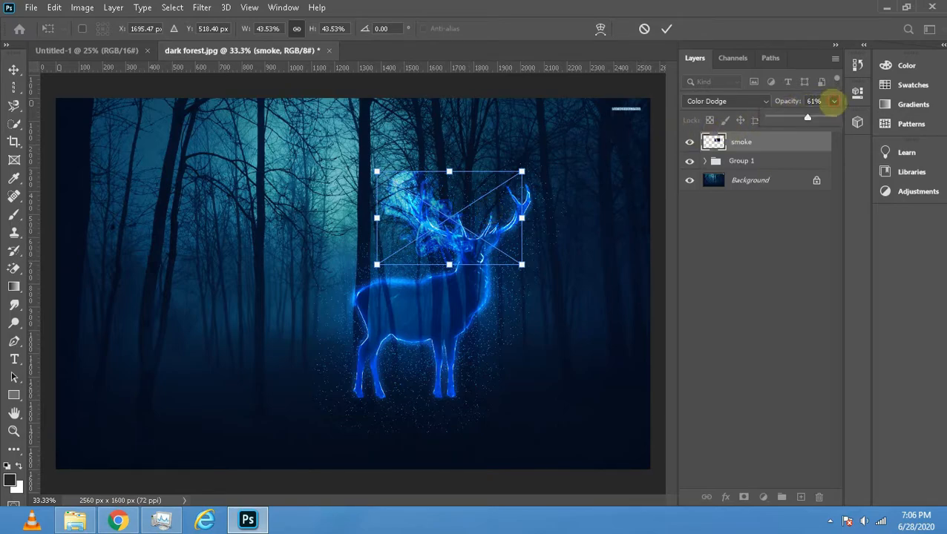
drag(801, 117, 795, 117)
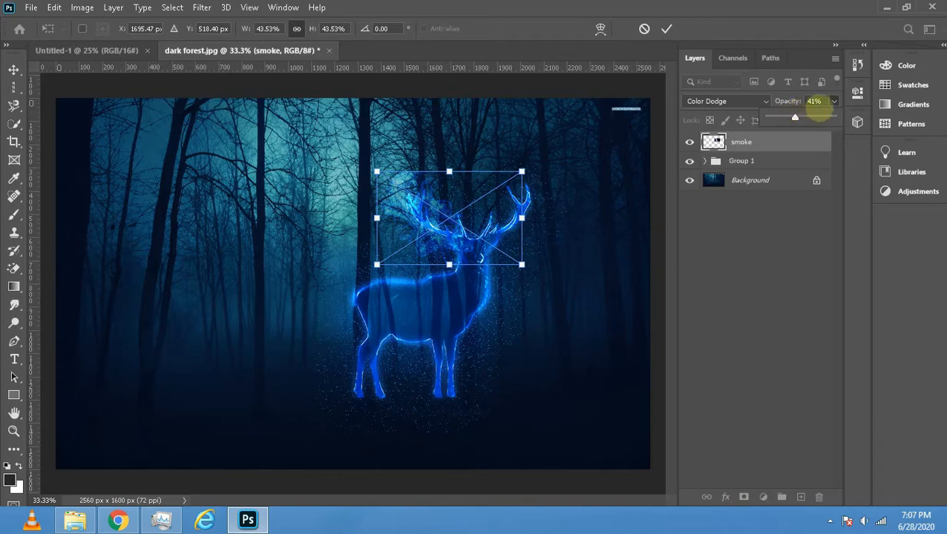
click(778, 216)
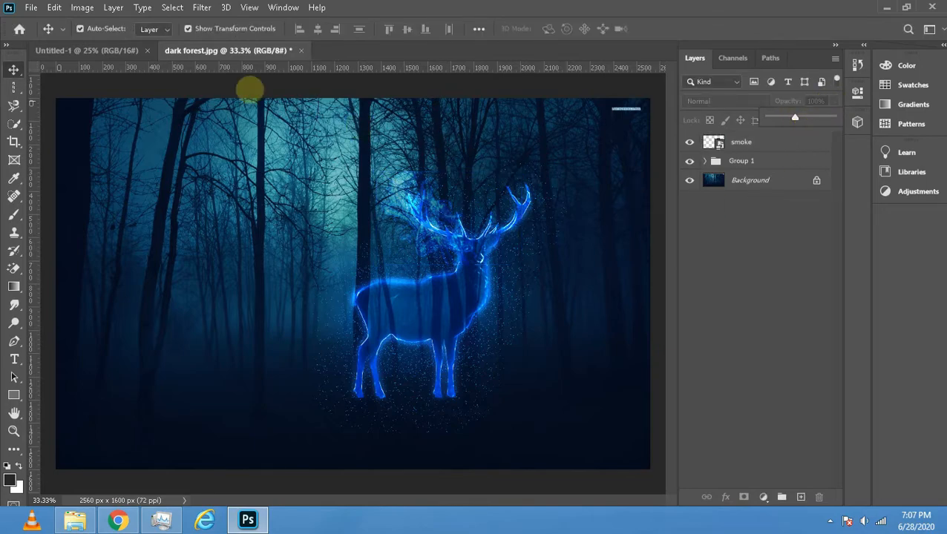
- Place a second embedded copy of the smoke image above the first smoke layer
click(31, 7)
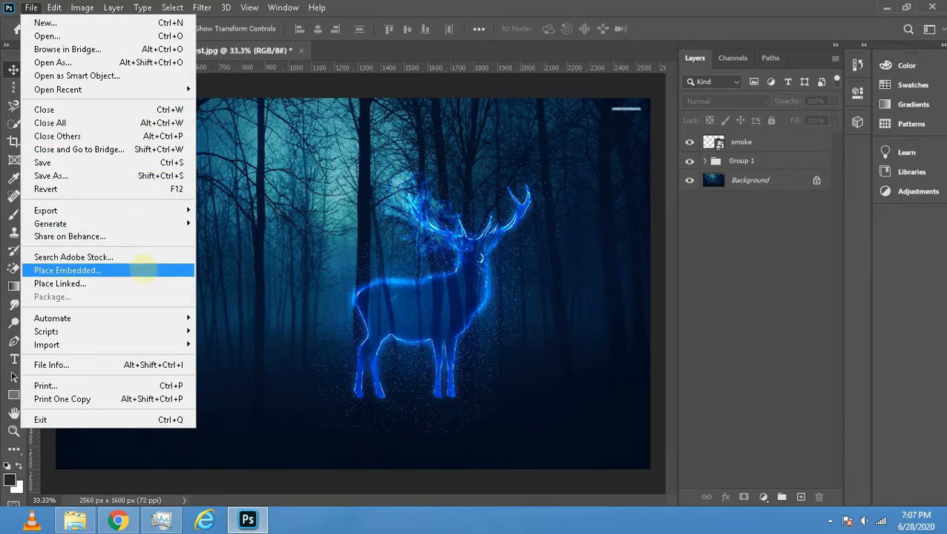
click(141, 270)
click(250, 126)
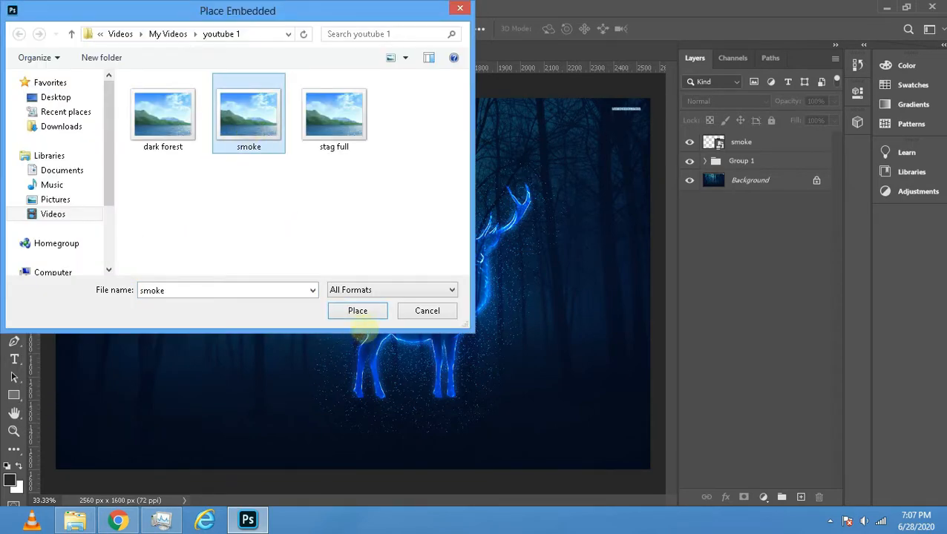
click(357, 310)
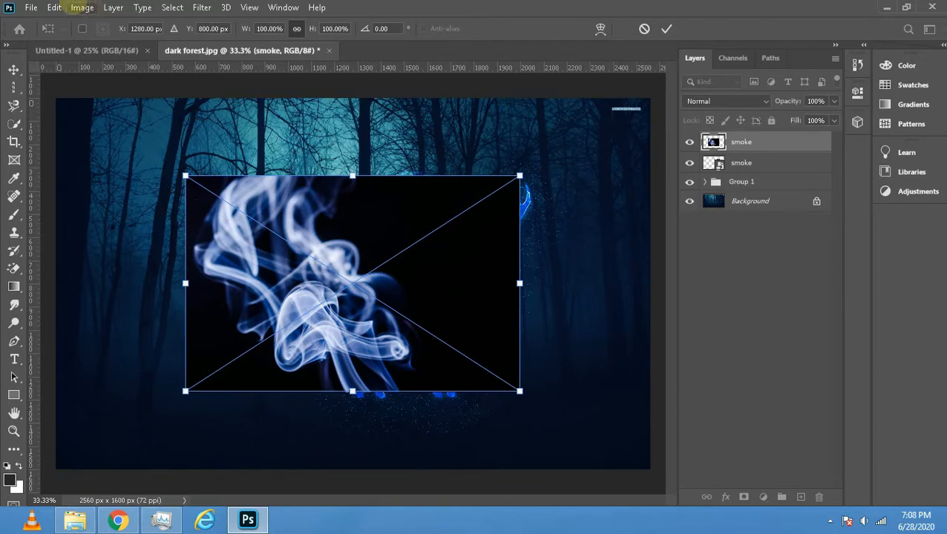
- Rotate the second smoke image 180° and flip it horizontally
click(54, 7)
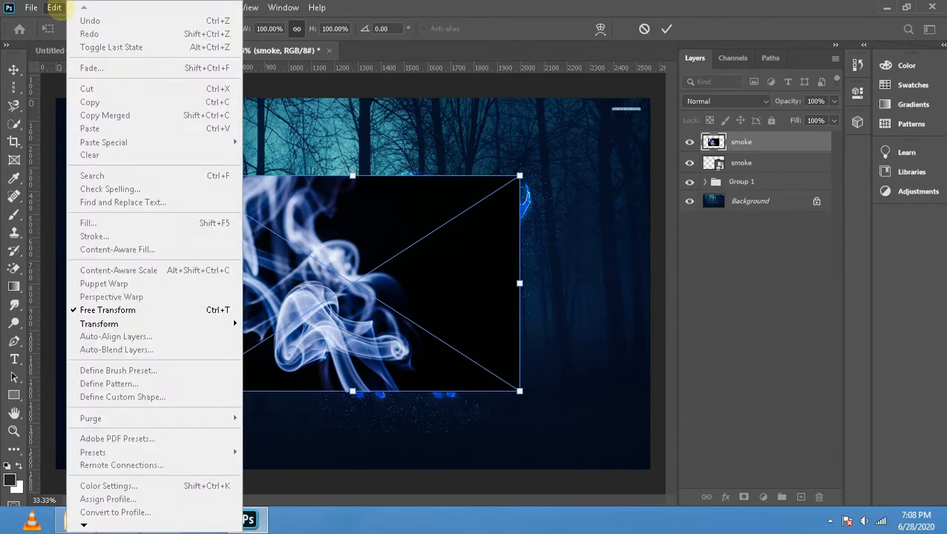
mouse_move(196, 323)
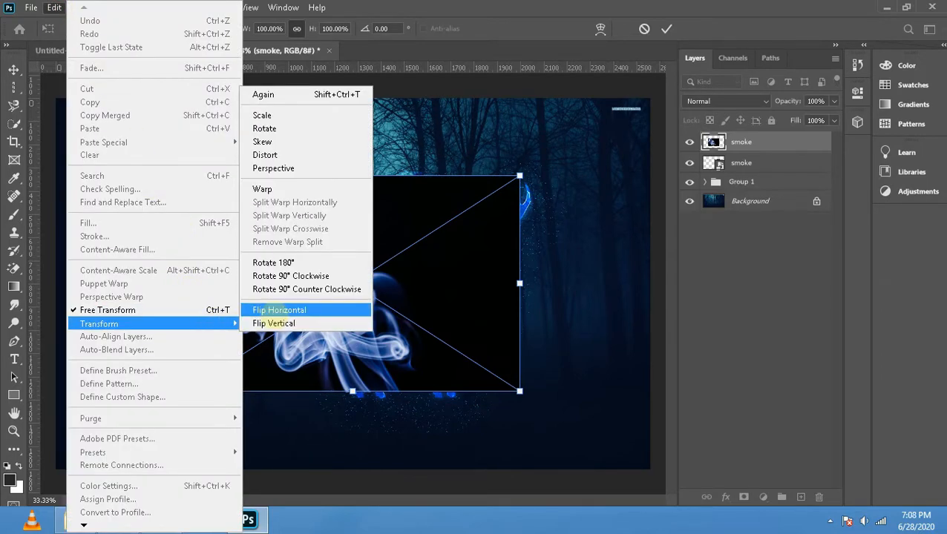
click(275, 262)
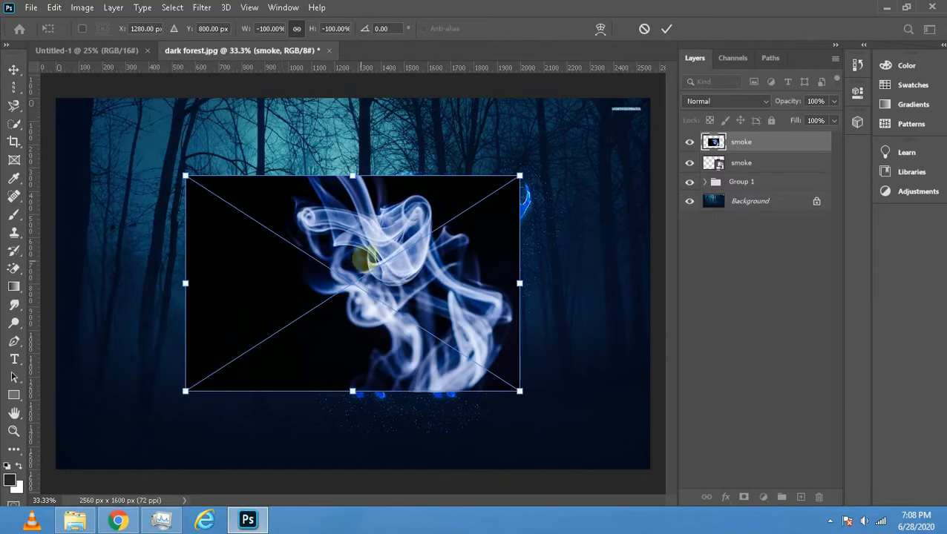
click(56, 8)
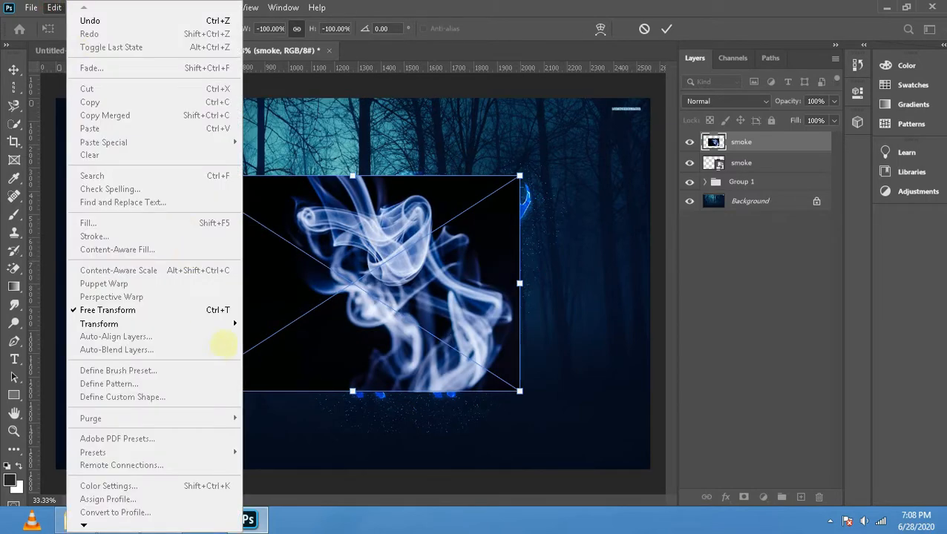
mouse_move(219, 325)
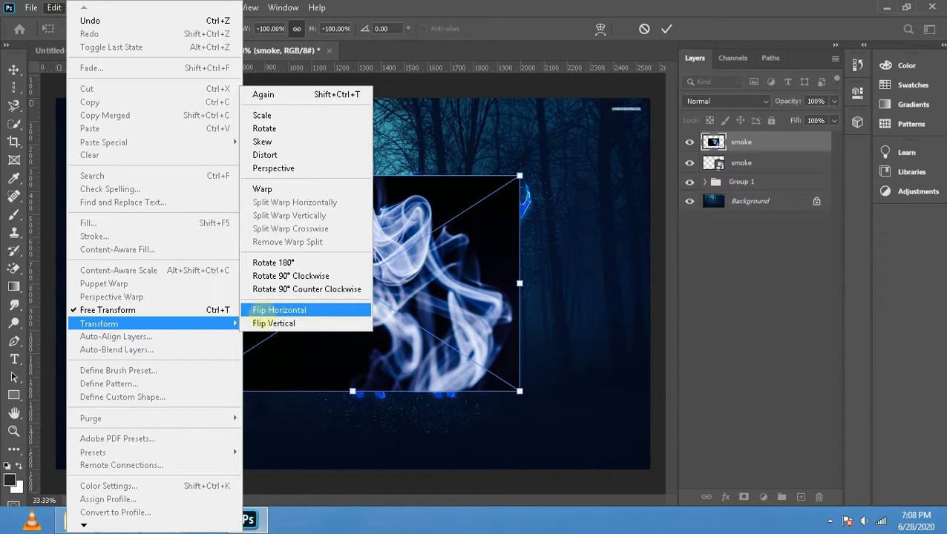
click(274, 310)
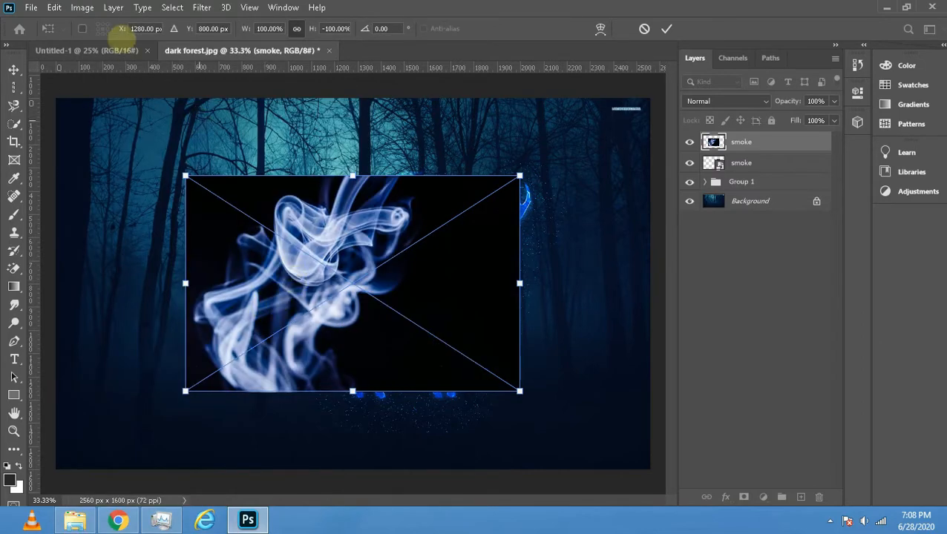
- Rotate the flipped smoke image another 180° to leave it as a horizontal mirror of the original
click(55, 8)
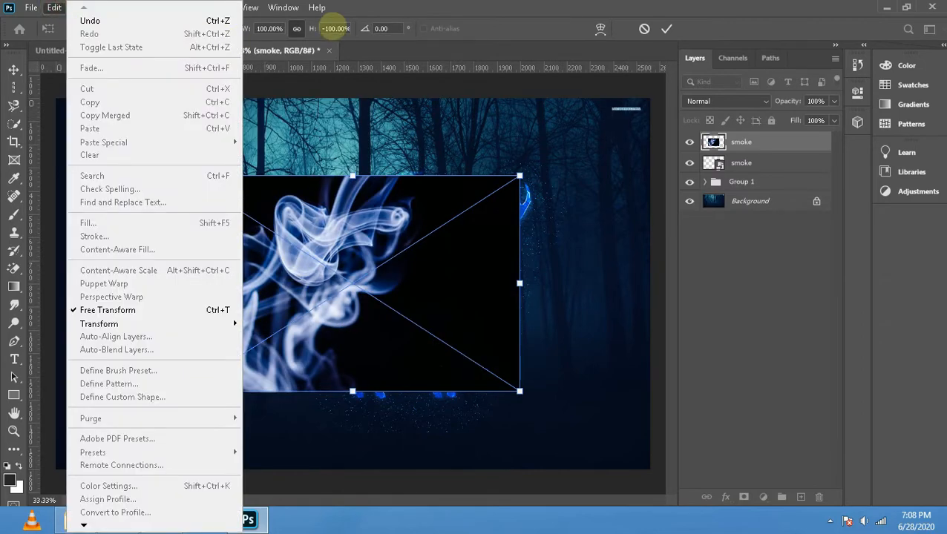
click(344, 111)
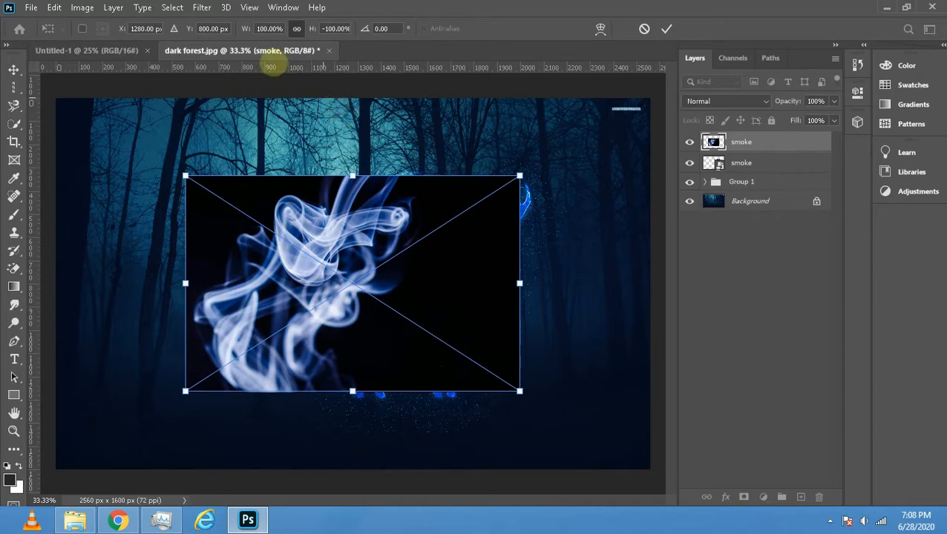
click(55, 8)
mouse_move(215, 324)
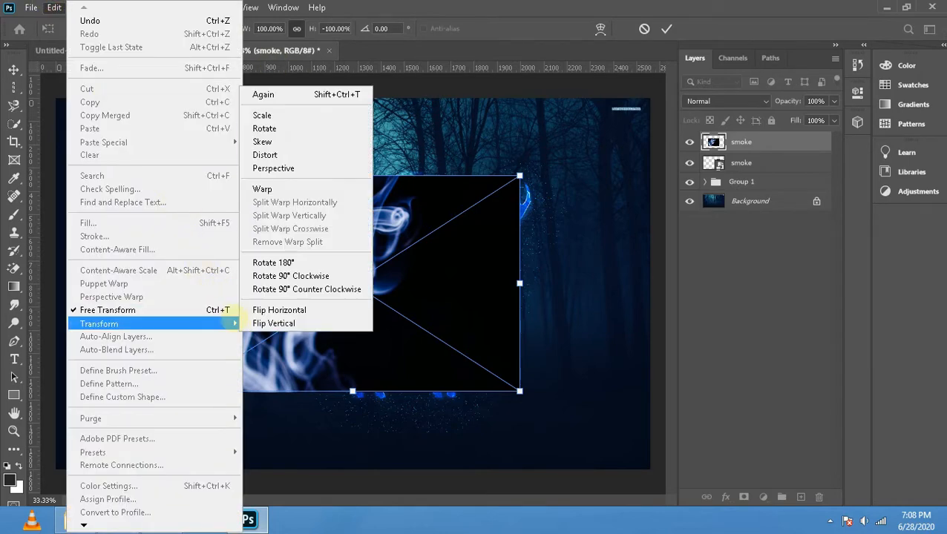
click(273, 263)
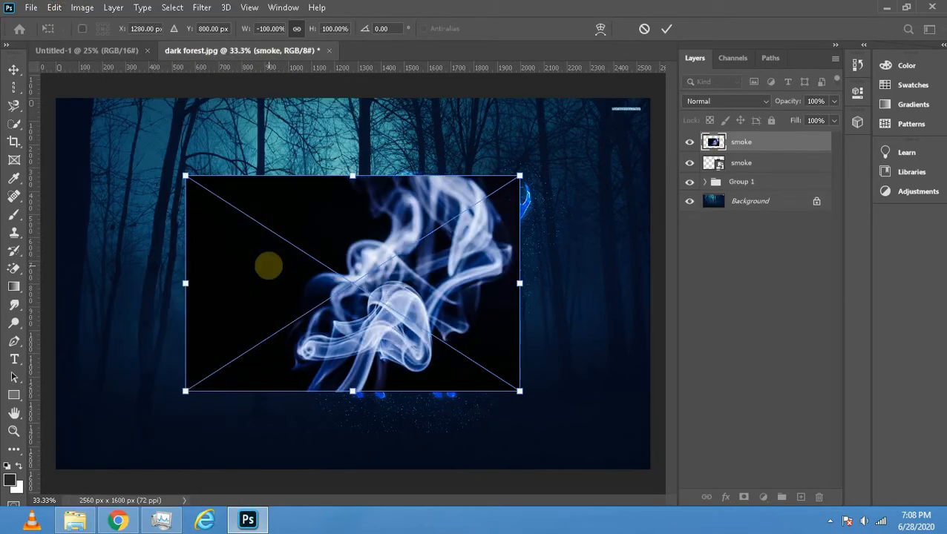
- Move the mirrored smoke image up over the stag's antlers and set its blend mode to Color Dodge
drag(368, 285, 494, 205)
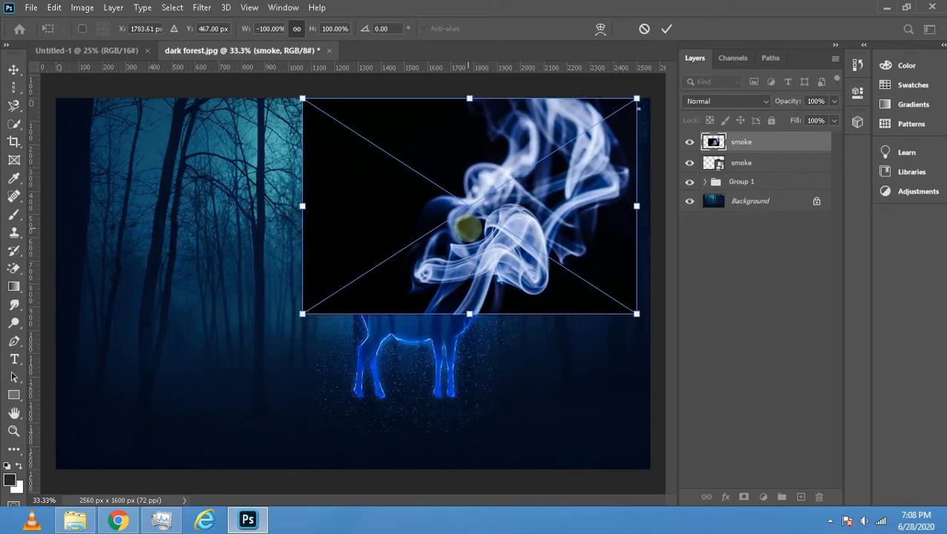
click(760, 101)
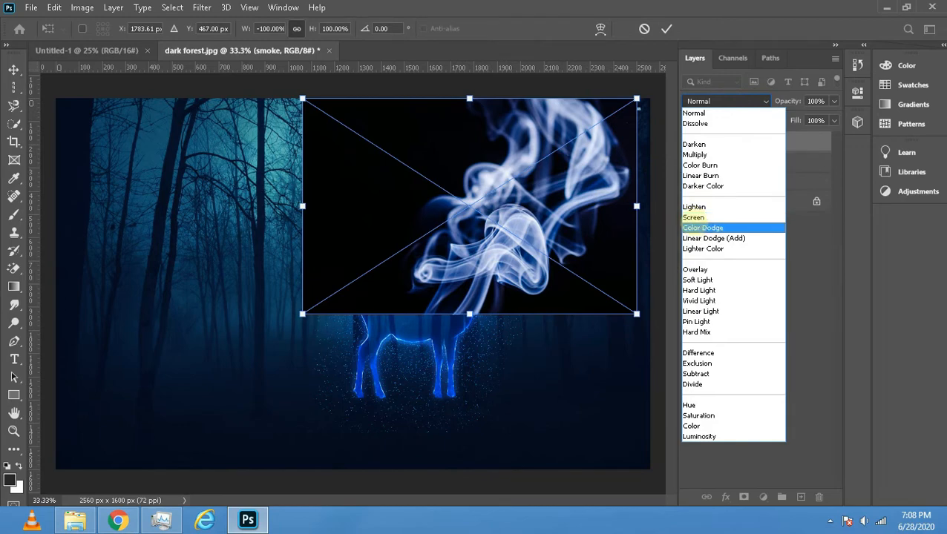
click(703, 228)
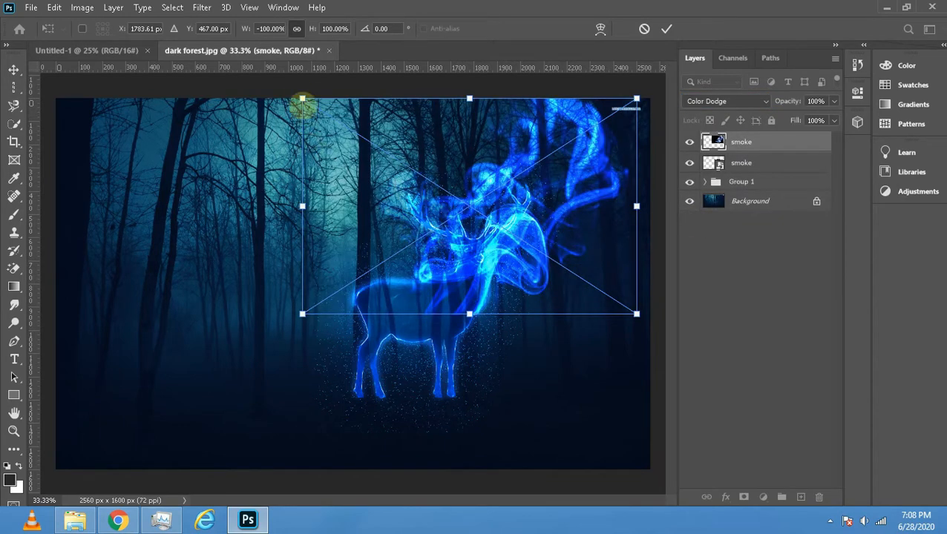
- Scale the mirrored smoke image down to about 42% and position it over the antler above the stag's face
drag(302, 97, 458, 201)
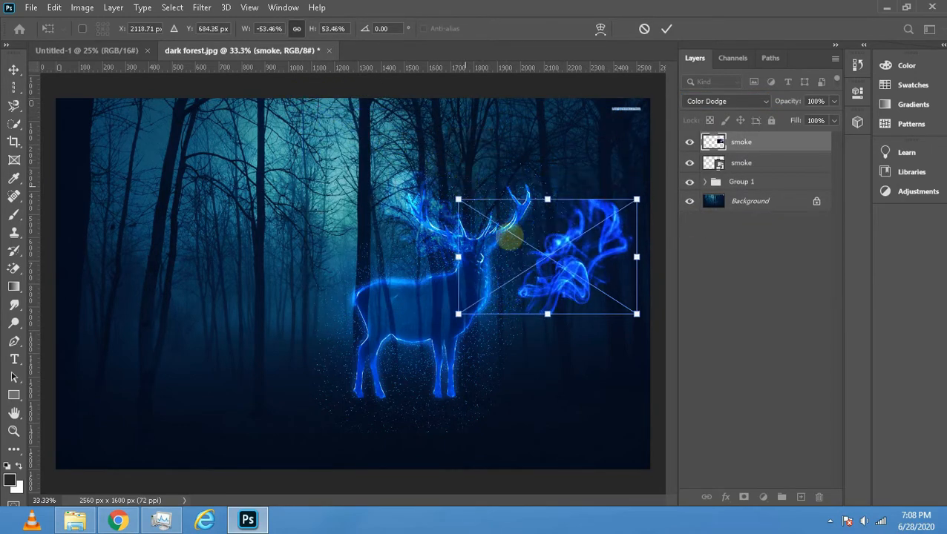
drag(526, 270, 488, 223)
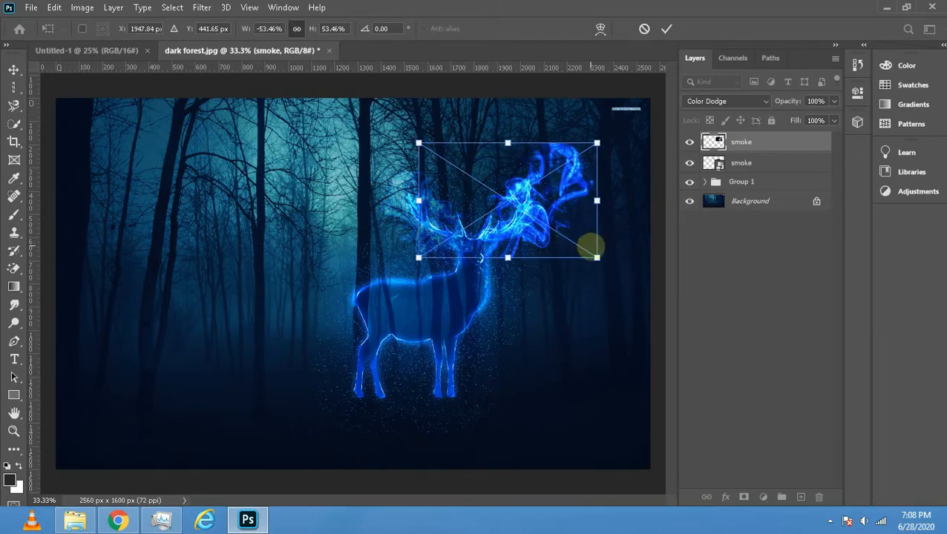
drag(597, 258, 561, 232)
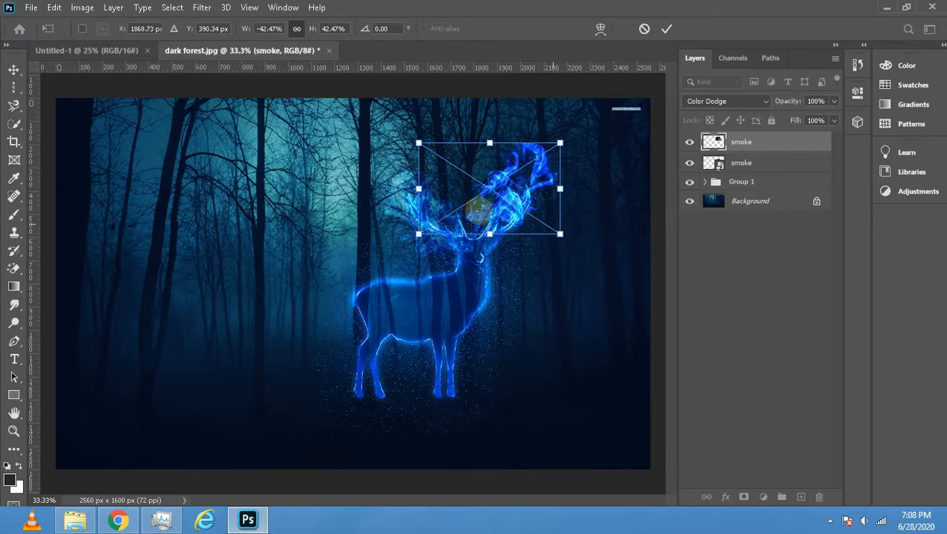
mouse_move(477, 210)
mouse_down()
mouse_move(488, 216)
mouse_move(478, 230)
mouse_up()
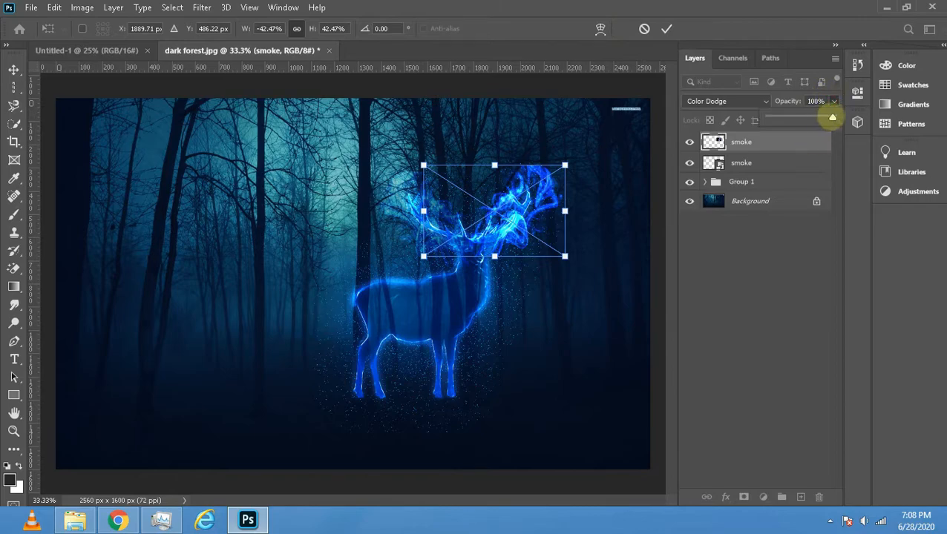
- Reduce the mirrored smoke layer's opacity to 50% and commit its placement
drag(827, 117, 786, 118)
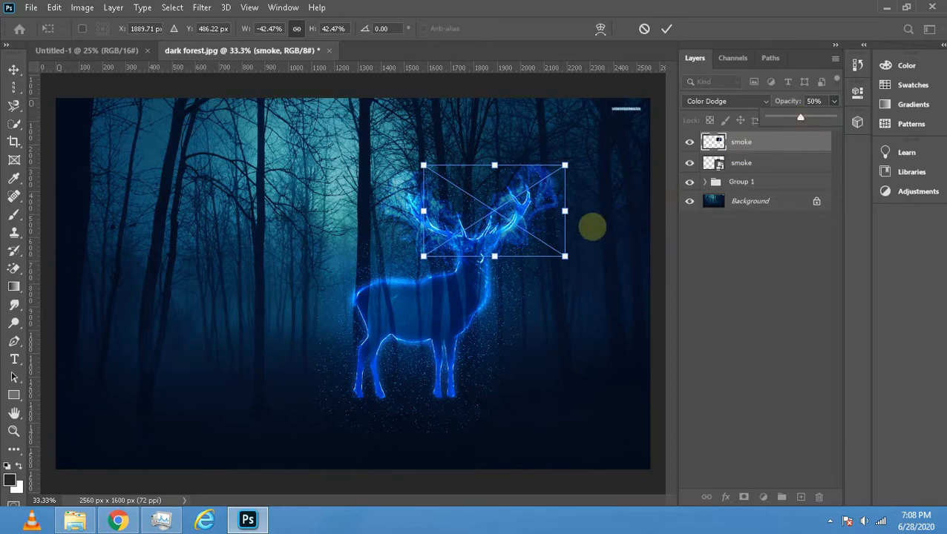
click(518, 306)
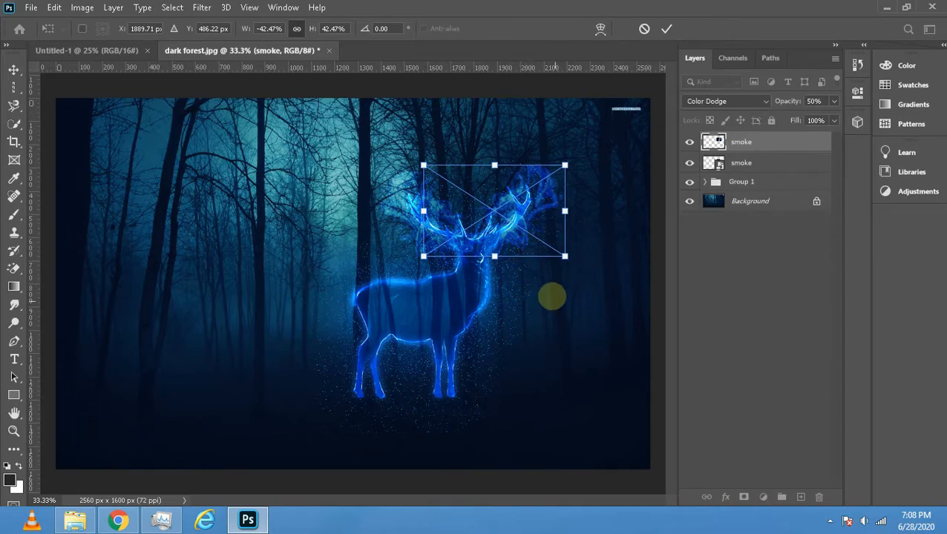
key(Return)
- Place a third embedded copy of the smoke image above the other smoke layers
click(32, 8)
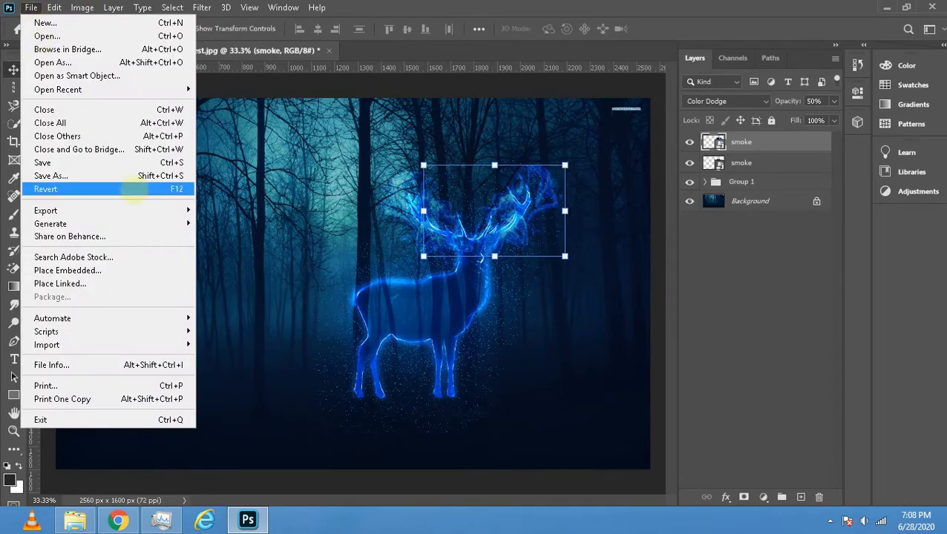
click(161, 270)
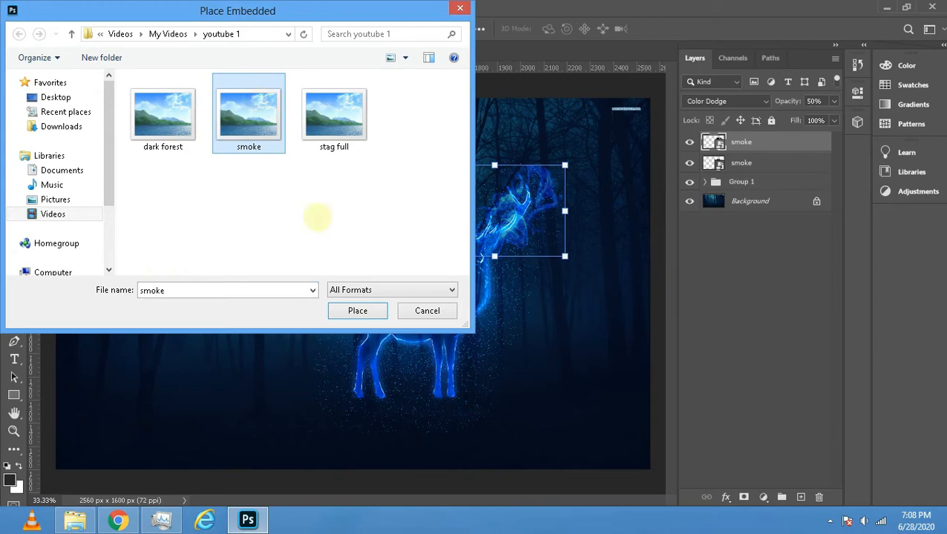
click(367, 312)
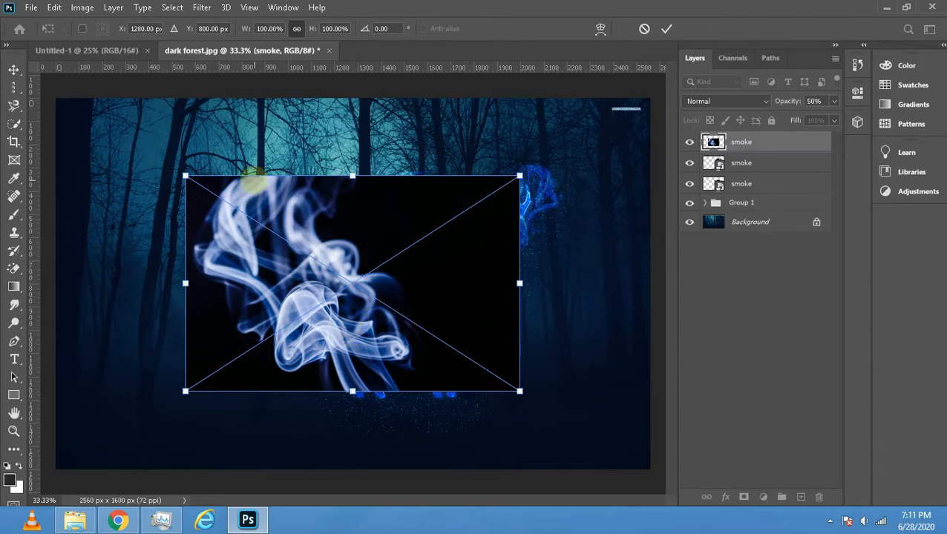
- Try rotating the third smoke image 90° clockwise, and rotate it back 90° counter-clockwise
click(31, 8)
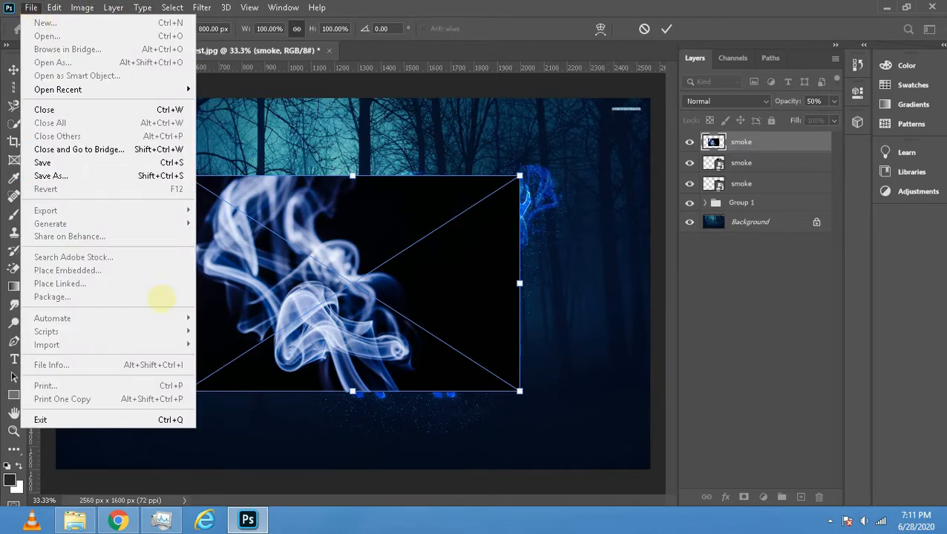
mouse_move(56, 7)
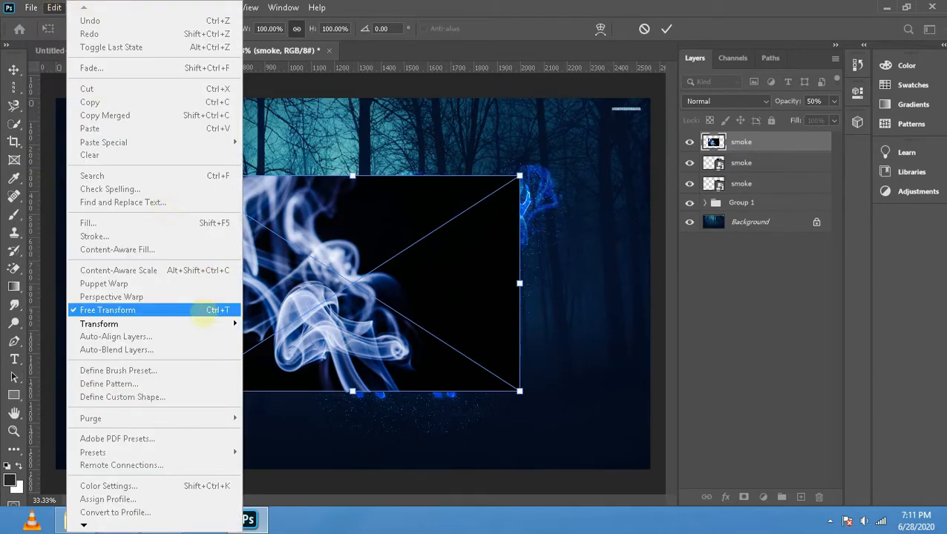
mouse_move(99, 324)
click(357, 411)
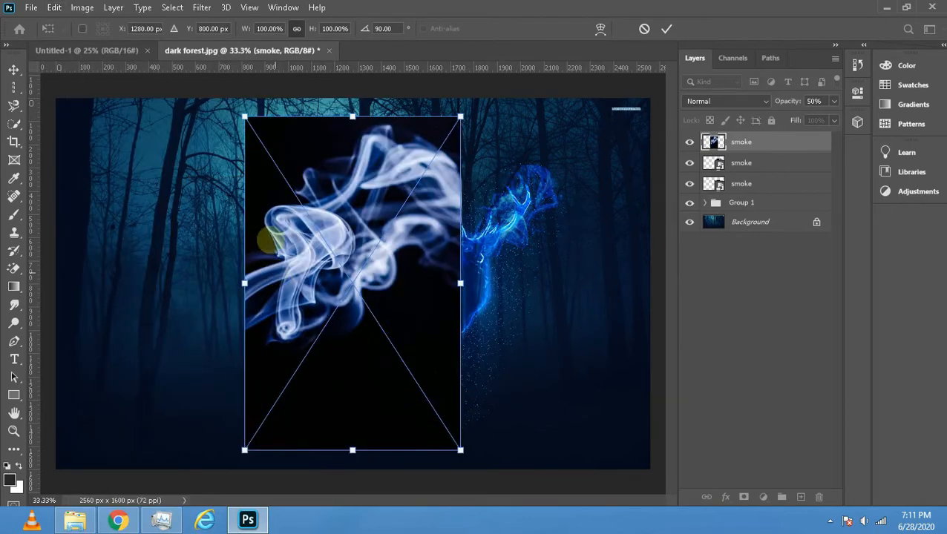
click(55, 7)
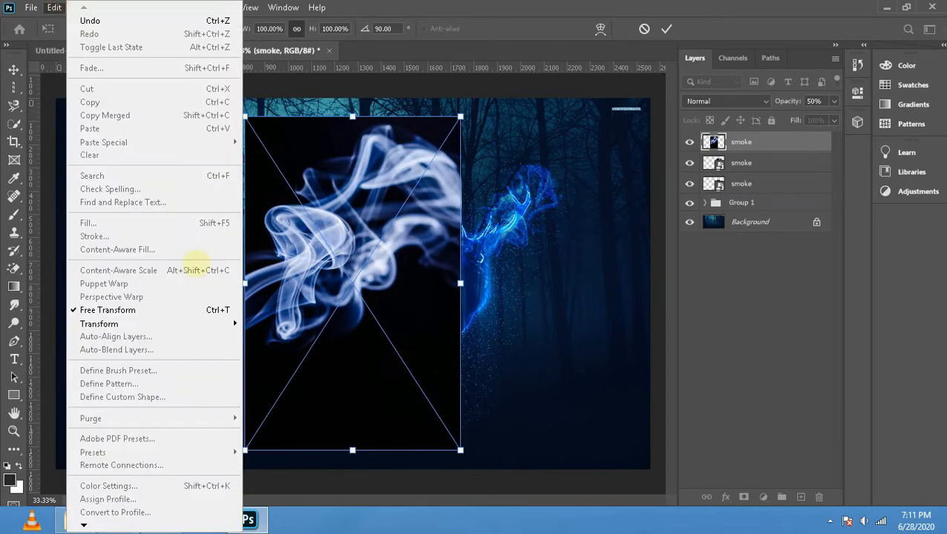
mouse_move(230, 321)
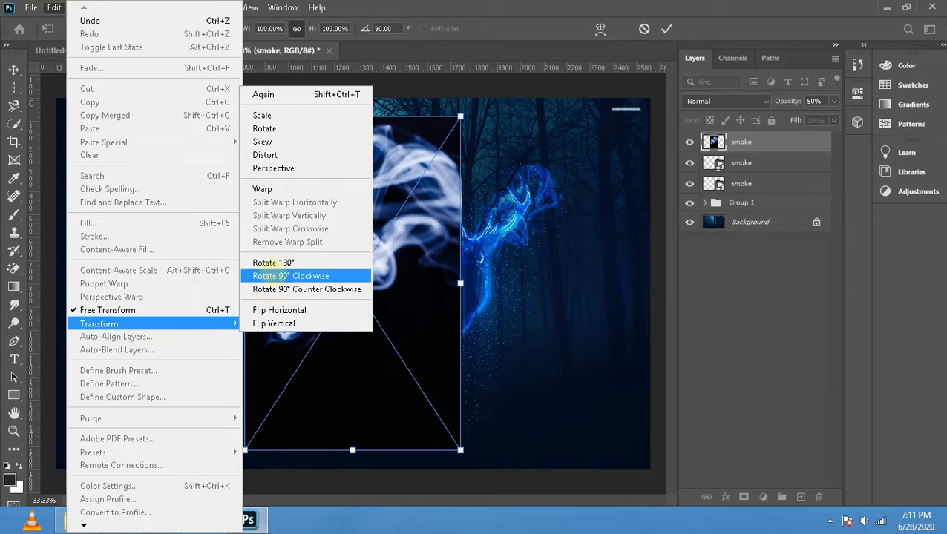
click(294, 290)
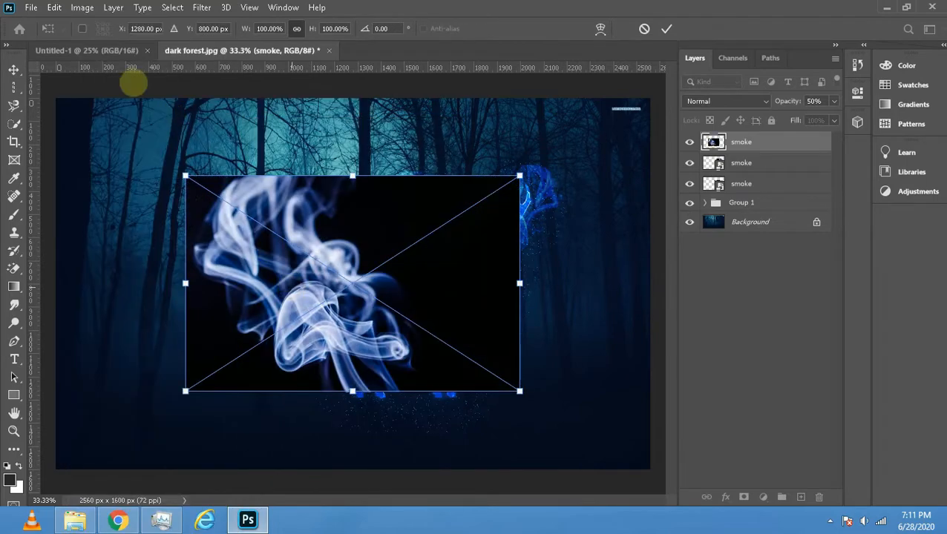
- Rotate the third smoke image 90° counter-clockwise and flip it vertically
click(56, 7)
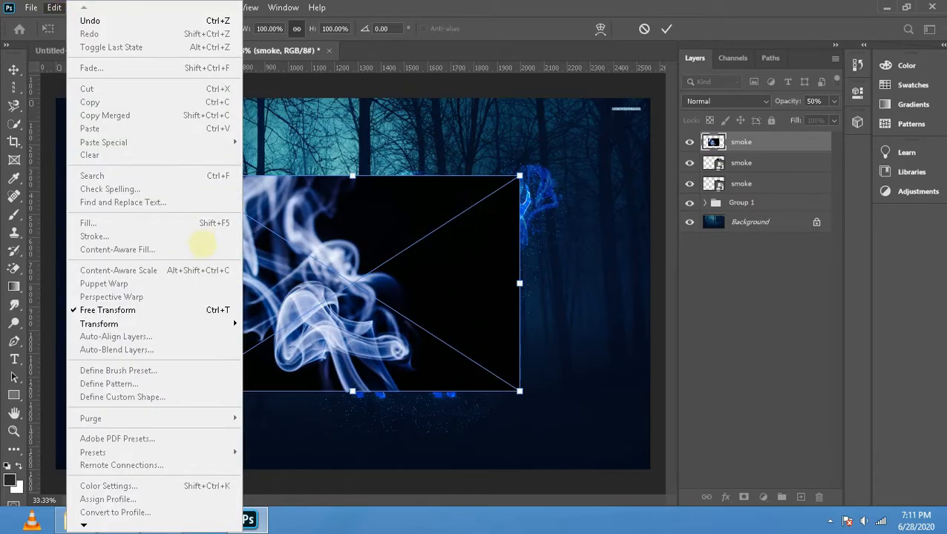
mouse_move(223, 324)
click(261, 289)
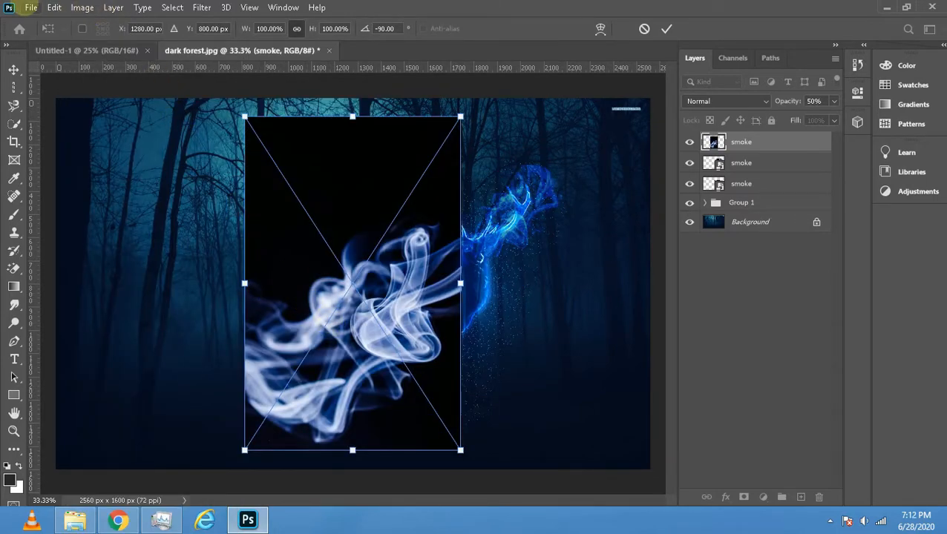
click(54, 7)
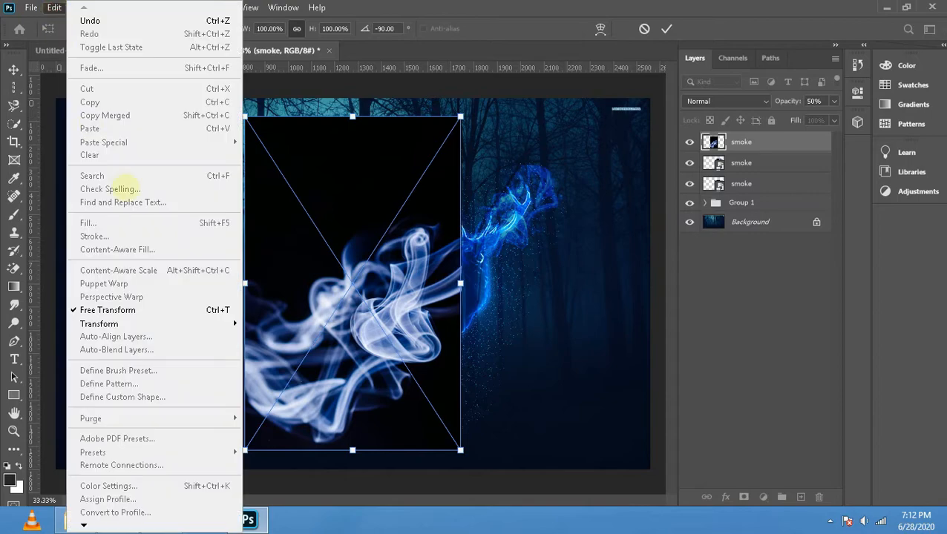
mouse_move(222, 324)
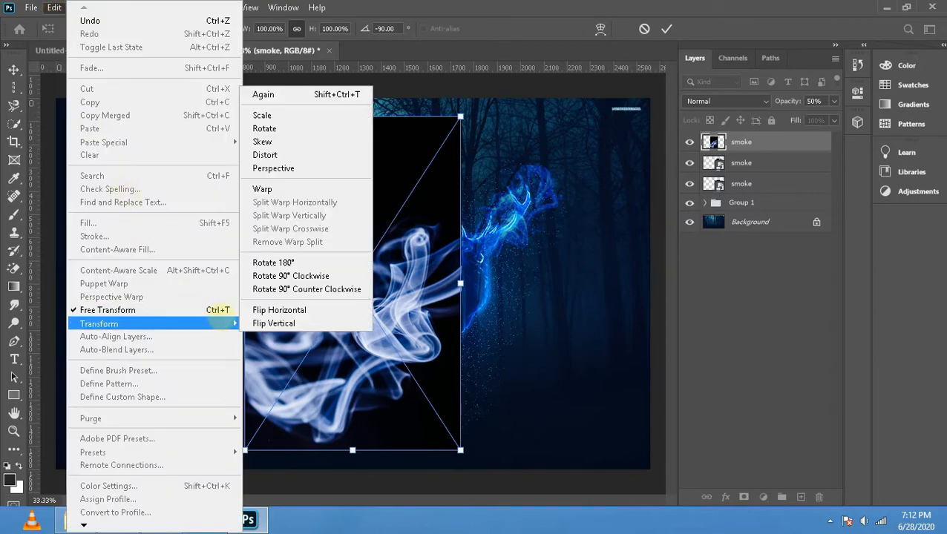
click(267, 324)
- Shift the third smoke image slightly down and set its blend mode to Color Dodge
drag(338, 206, 328, 239)
click(764, 102)
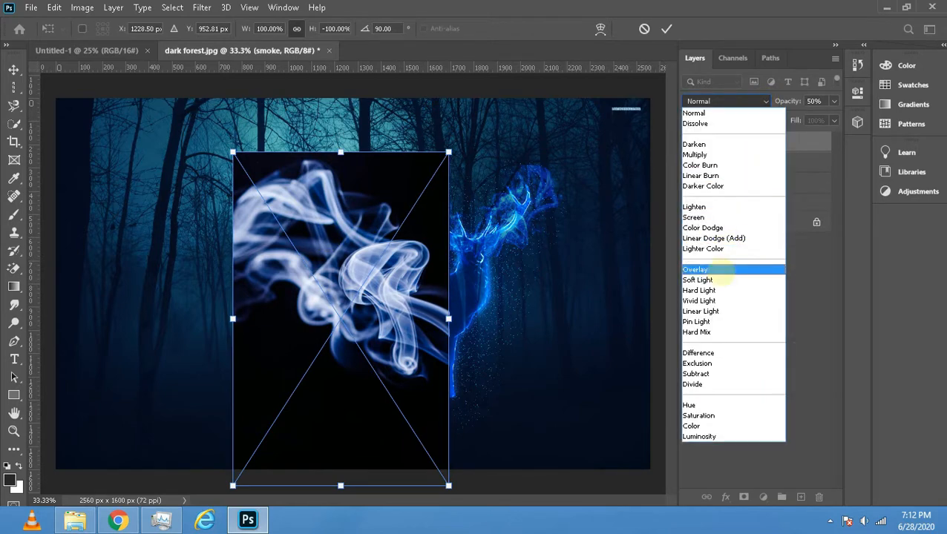
click(703, 227)
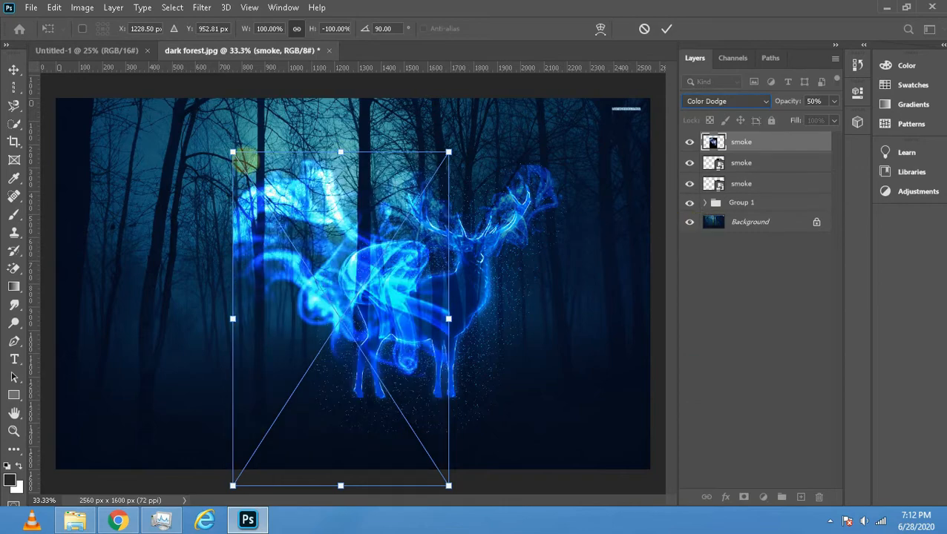
- Scale the third smoke image down to about 48% and position it over the stag's back and hindquarters
drag(232, 151, 279, 347)
drag(371, 356, 369, 280)
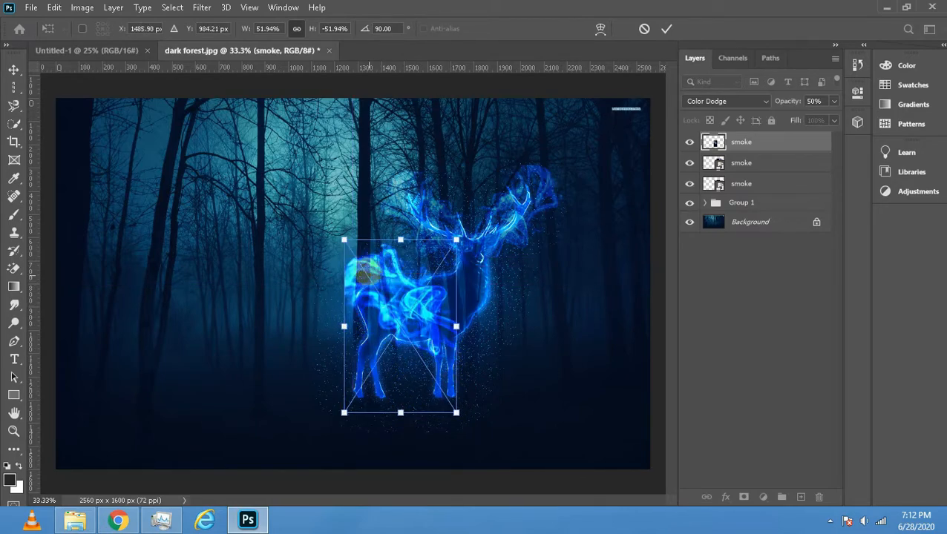
drag(453, 239, 443, 255)
mouse_move(402, 327)
mouse_down()
mouse_move(405, 301)
mouse_move(391, 315)
mouse_up()
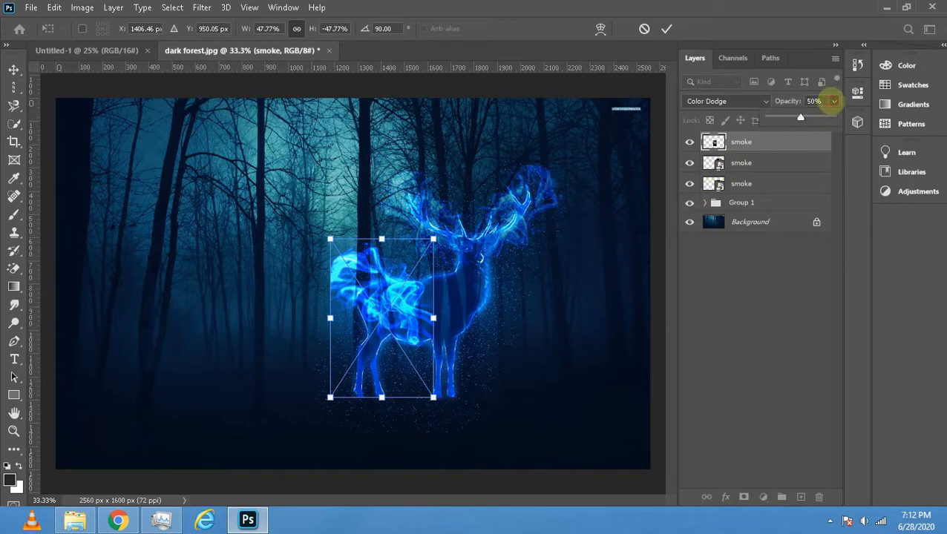
- Lower the third smoke layer's fill to 66%
click(833, 119)
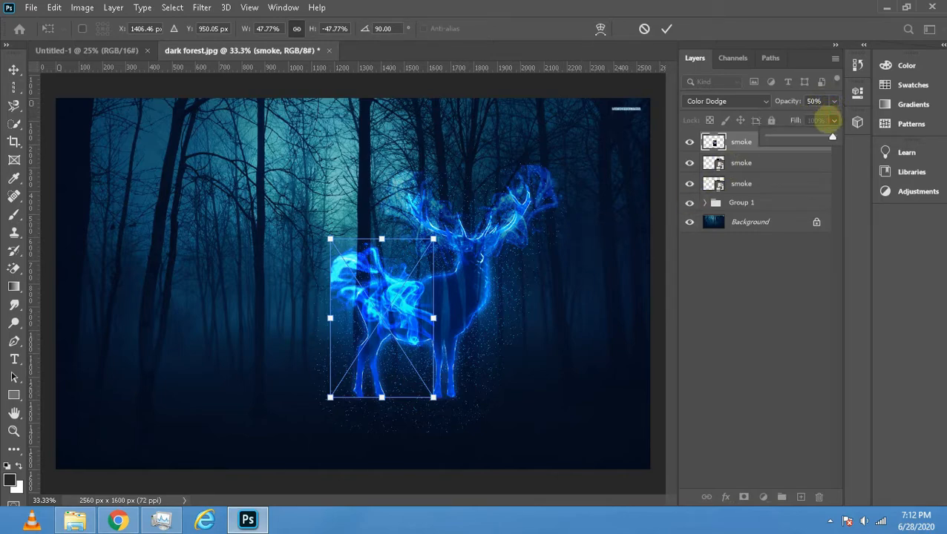
drag(830, 136, 805, 137)
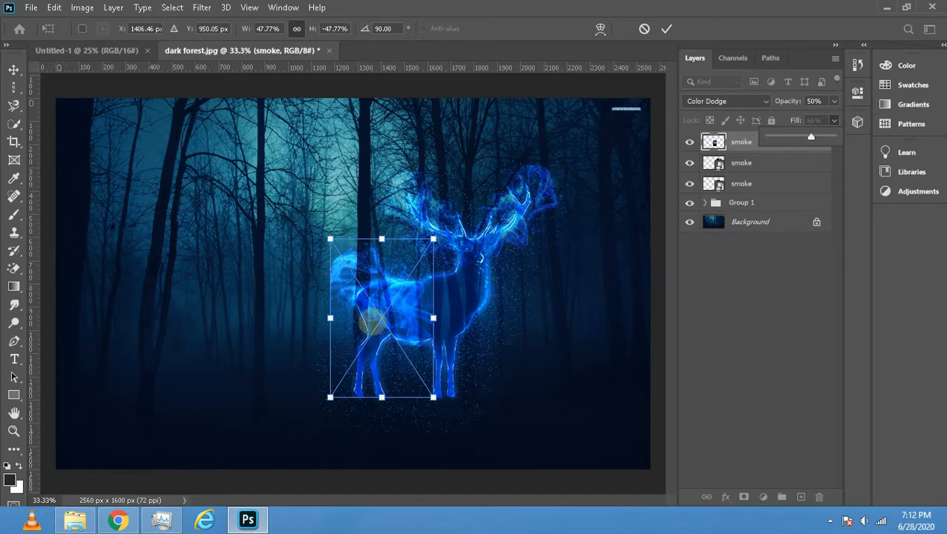
click(371, 321)
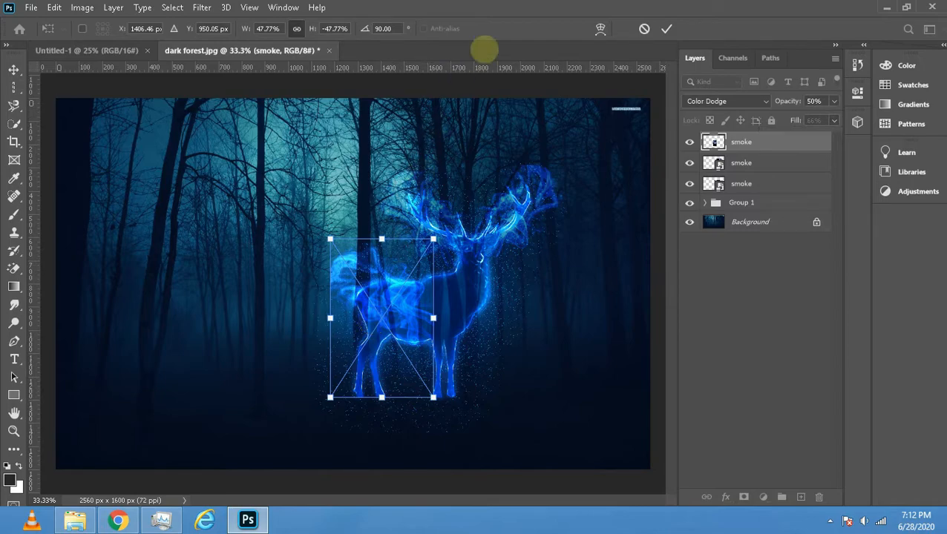
- Warp the third smoke image so it trails behind the stag's rump and spreads along its body, commit the transform and deselect the layer
click(600, 28)
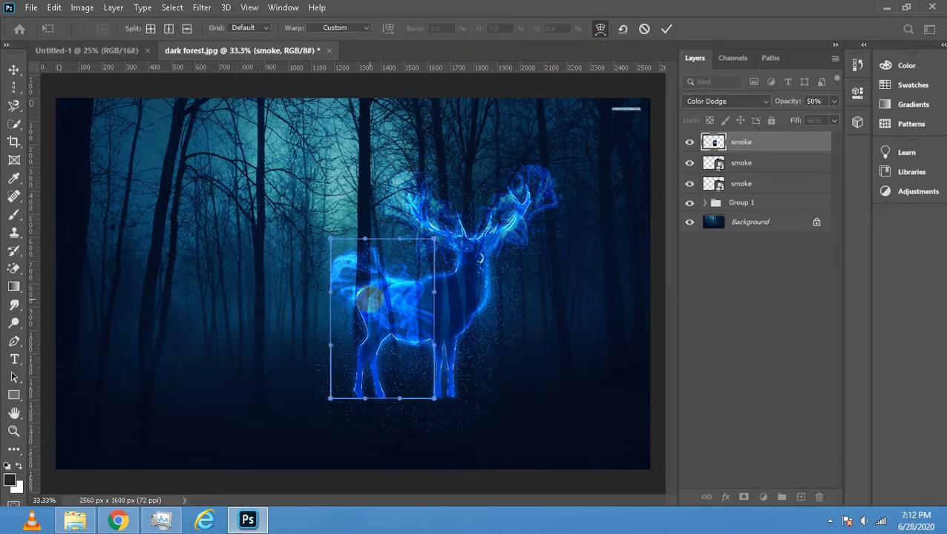
drag(366, 316, 360, 329)
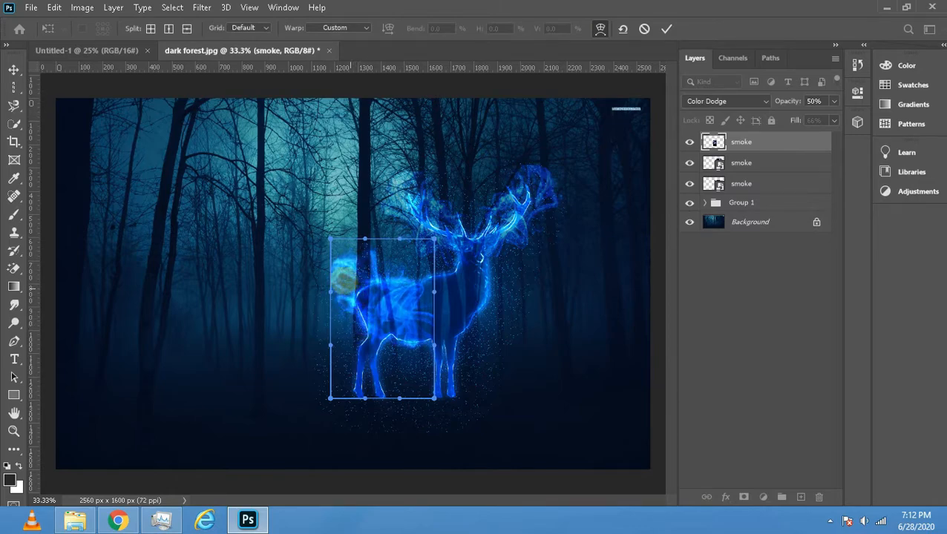
drag(340, 273, 317, 263)
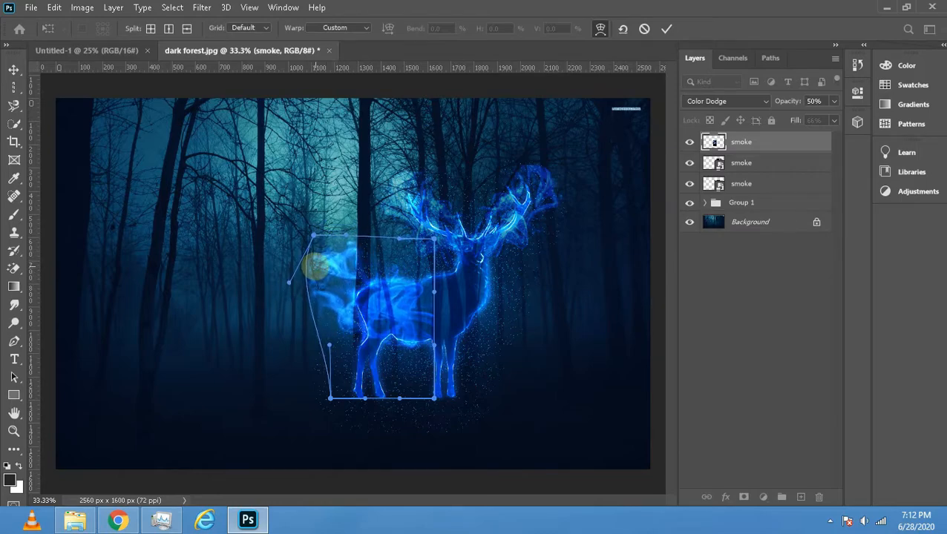
drag(345, 335, 381, 326)
drag(331, 257, 350, 269)
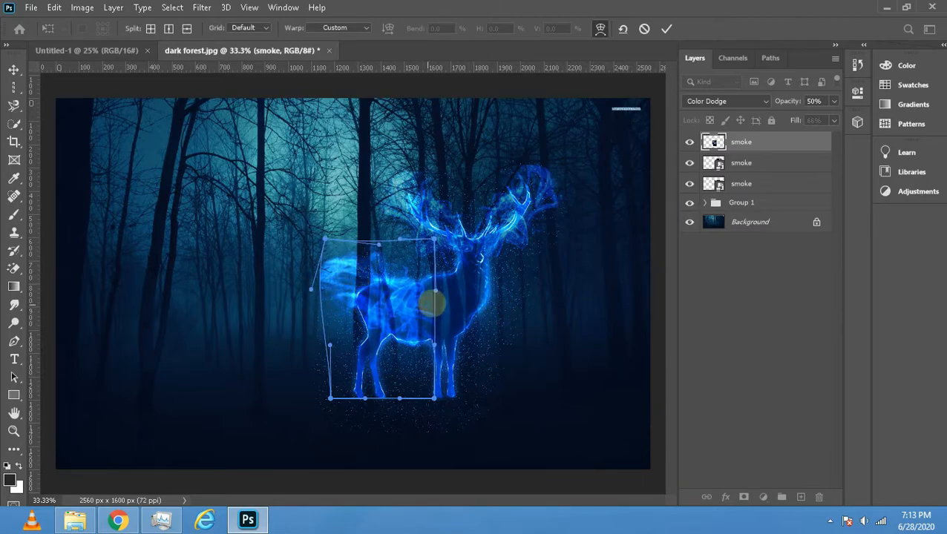
drag(432, 303, 374, 338)
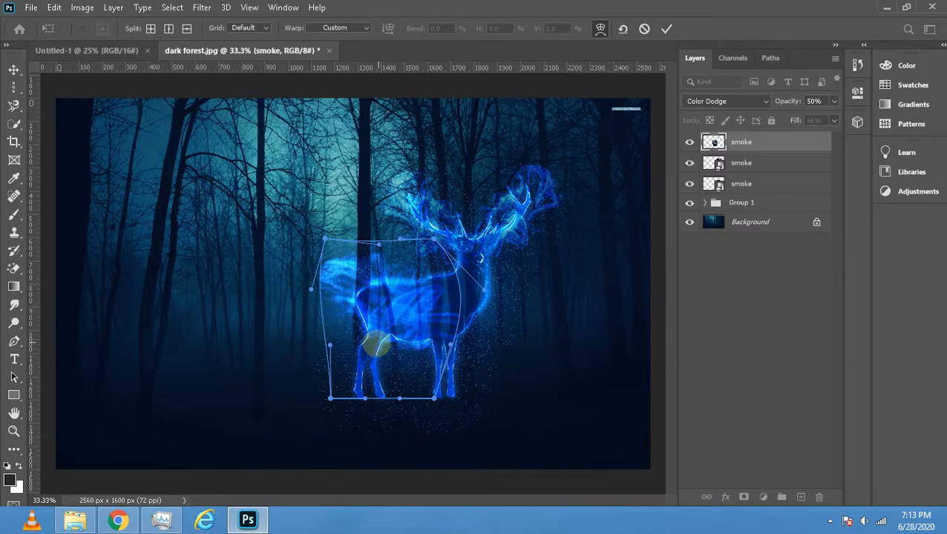
key(Return)
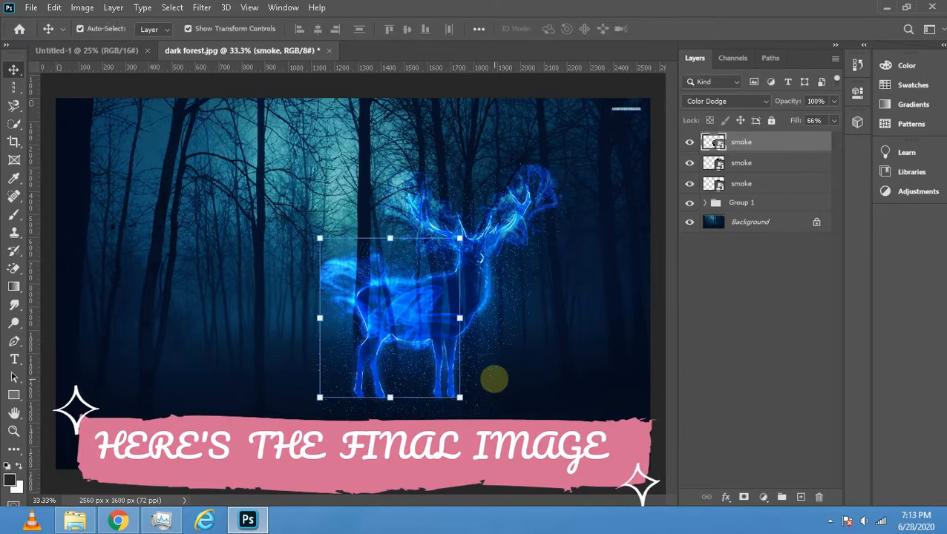
click(524, 342)
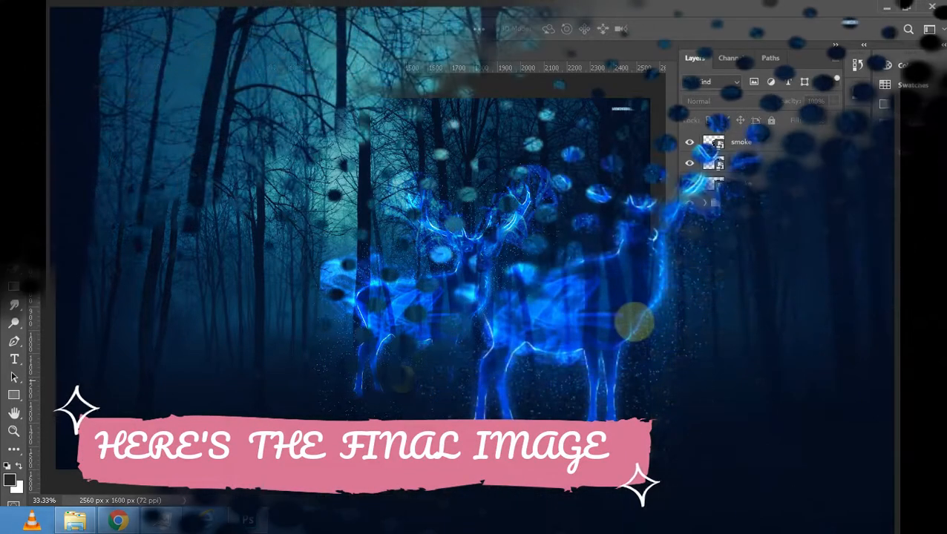